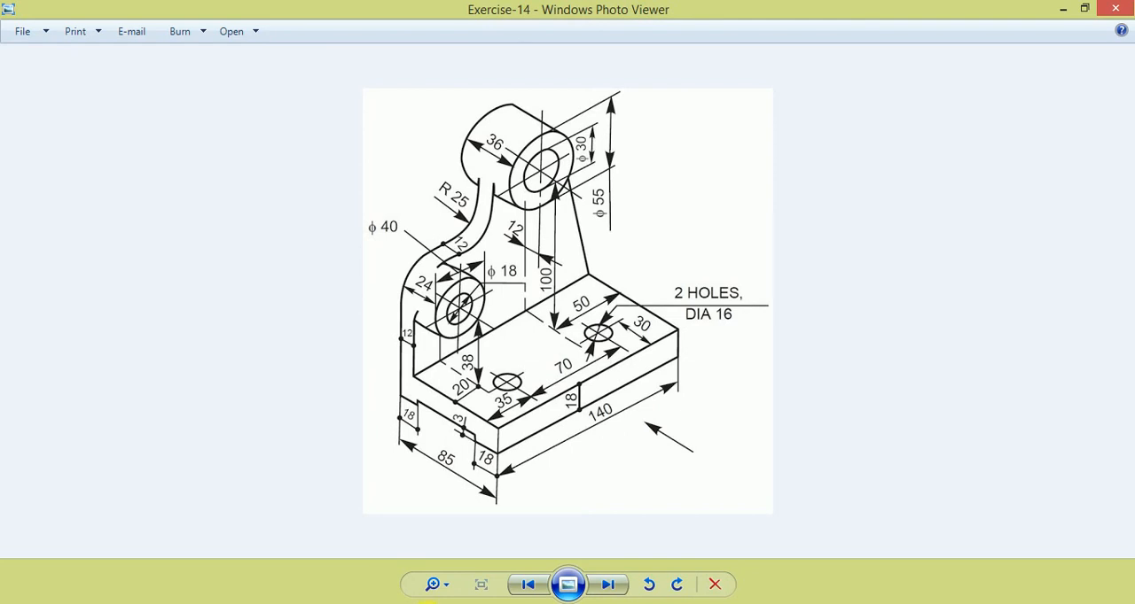
# - Switch to Creo Parametric and create a new solid part named Exercise-14 with the default template
pyautogui.click(429, 603)
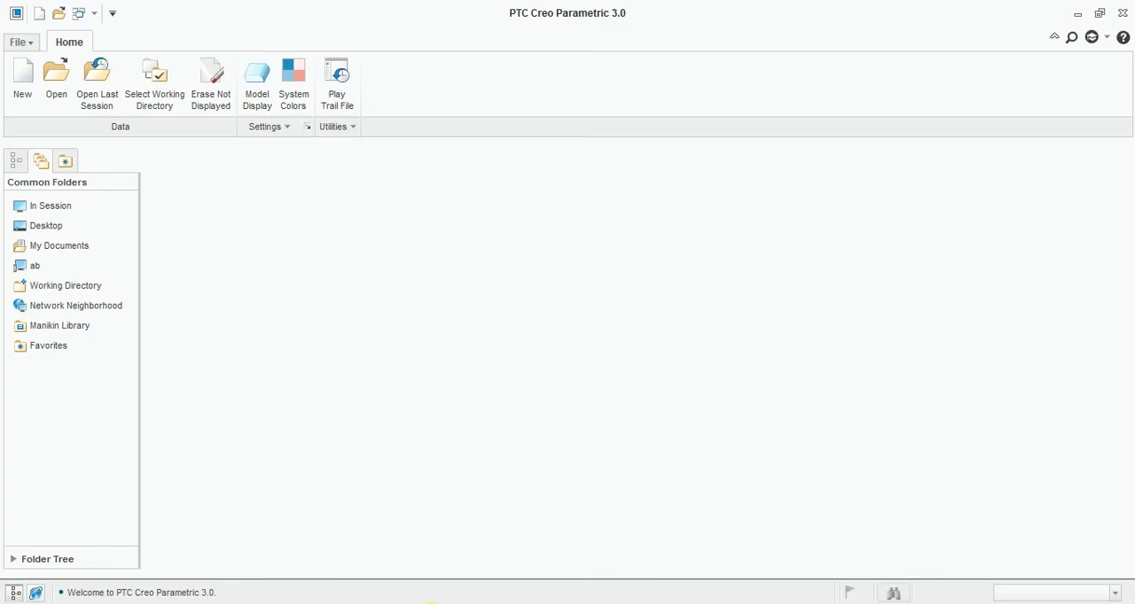
pyautogui.click(34, 92)
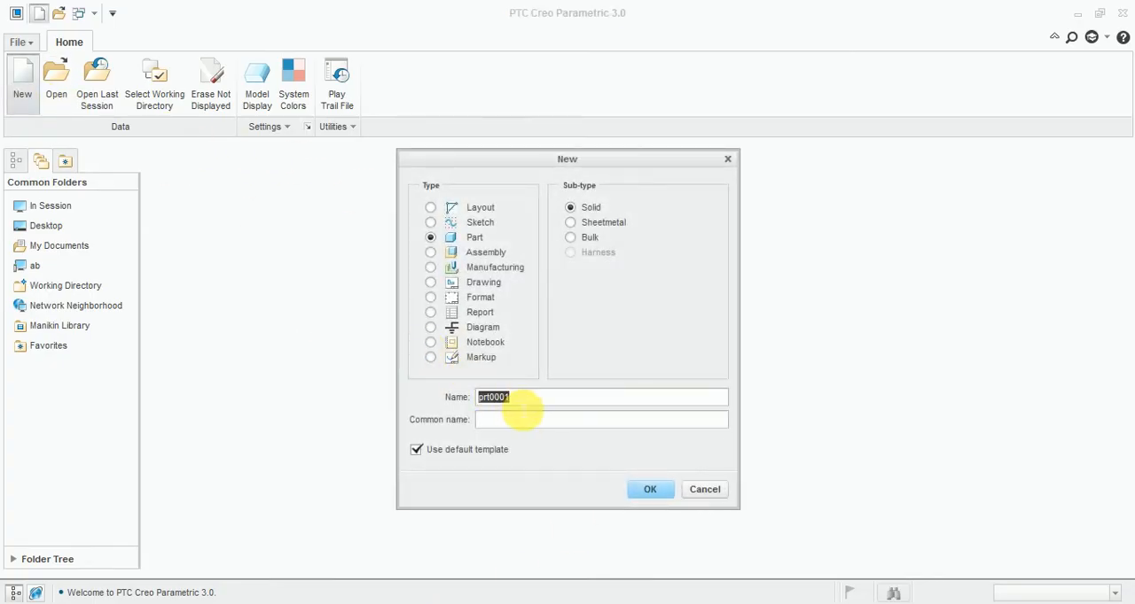
pyautogui.write('Exercise-14')
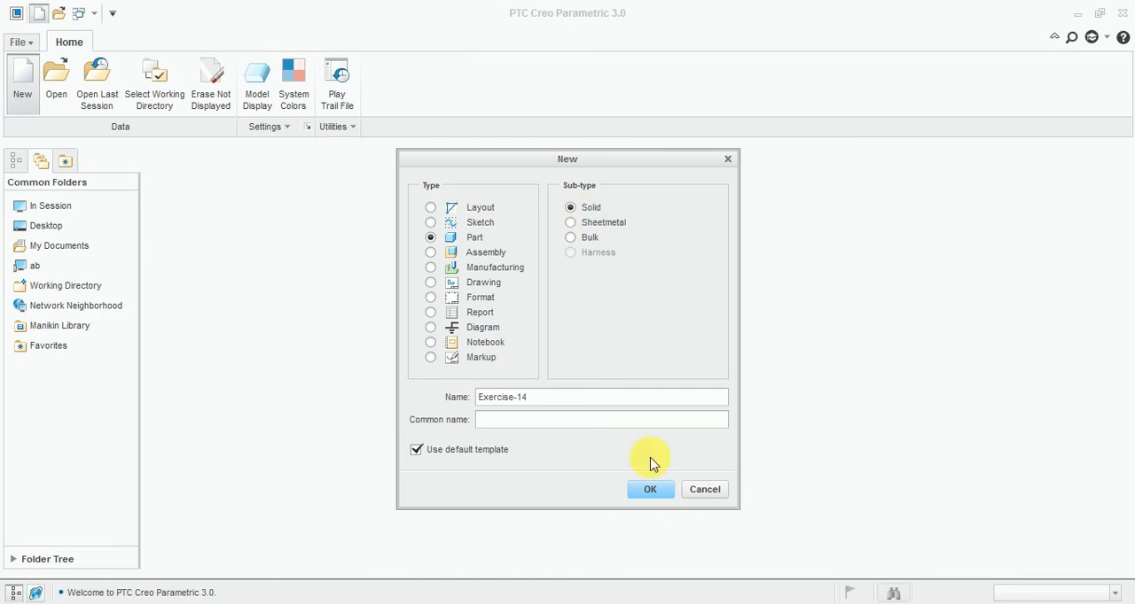
pyautogui.click(656, 492)
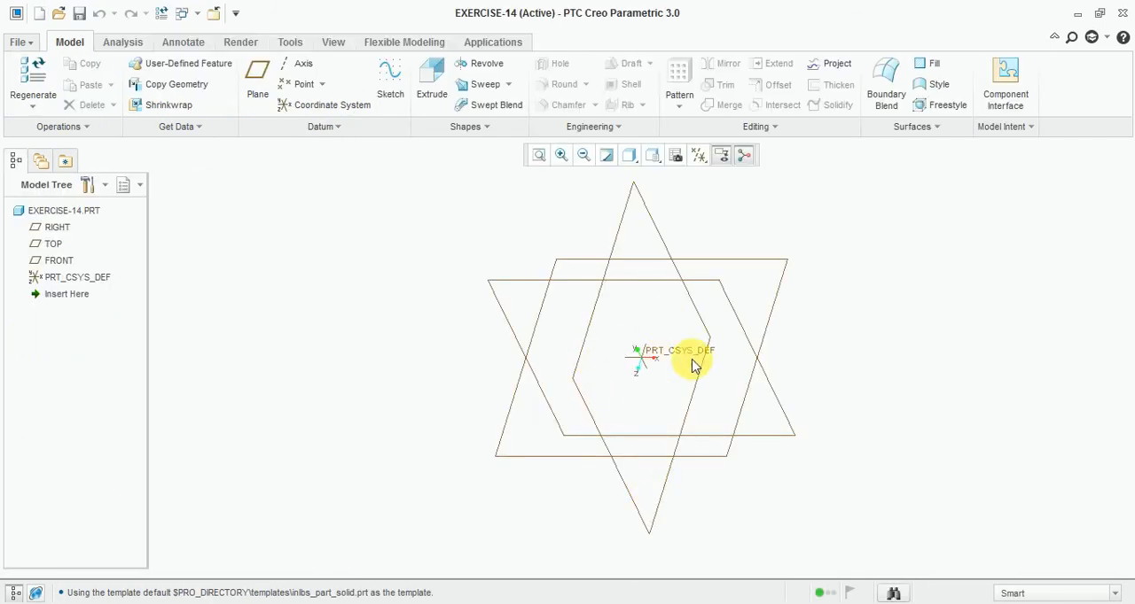
# - Start a sketch on the FRONT datum plane with RIGHT as the orientation reference, and face the sketch plane squarely
pyautogui.click(390, 84)
pyautogui.click(499, 297)
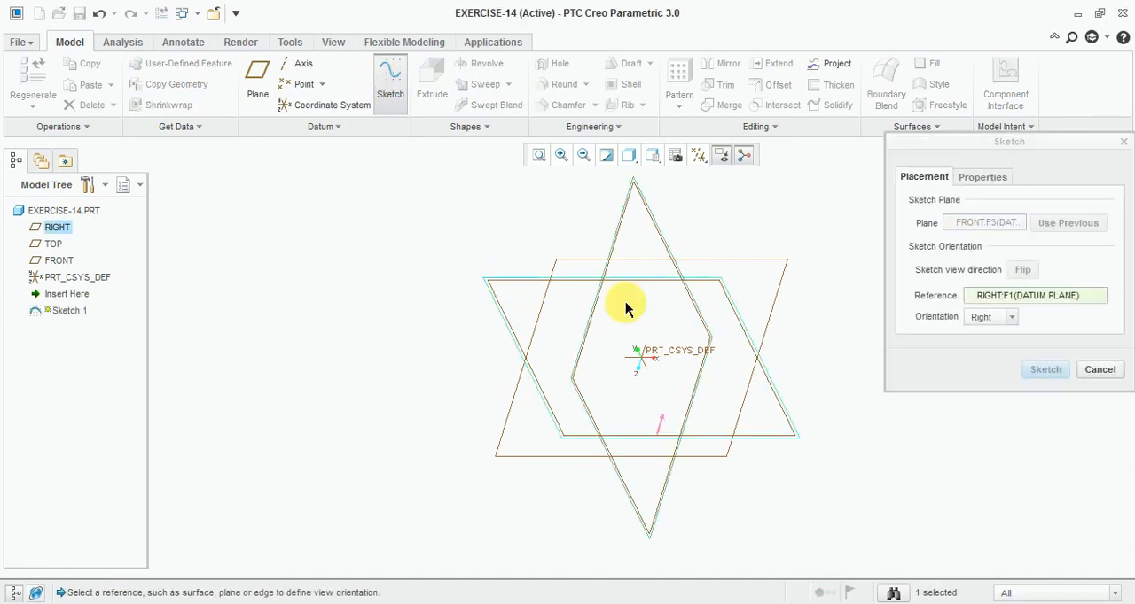
pyautogui.click(1045, 370)
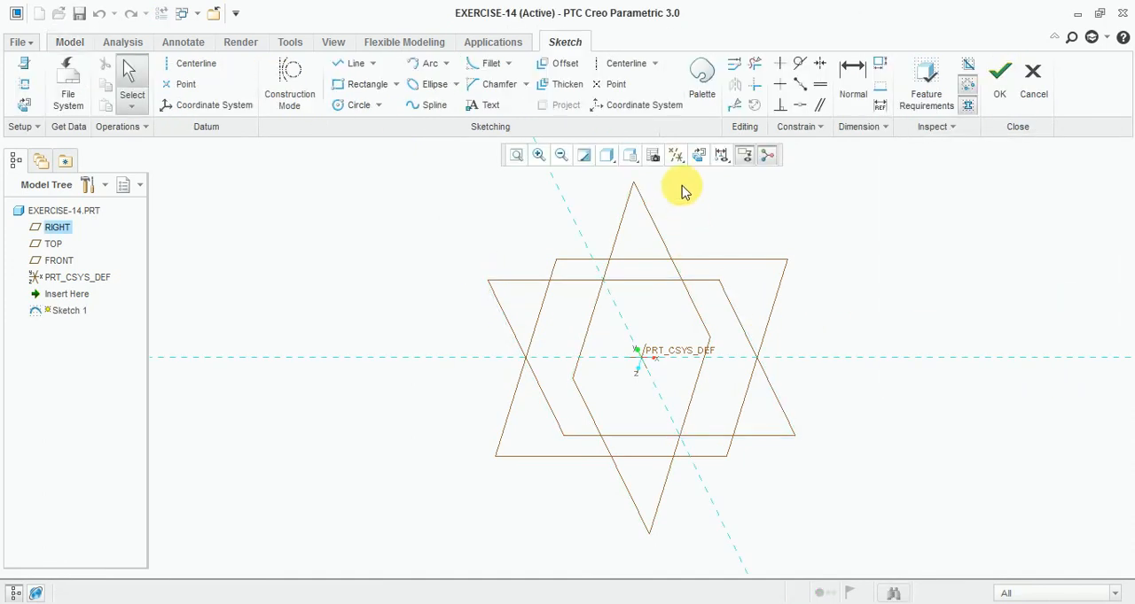
pyautogui.click(699, 158)
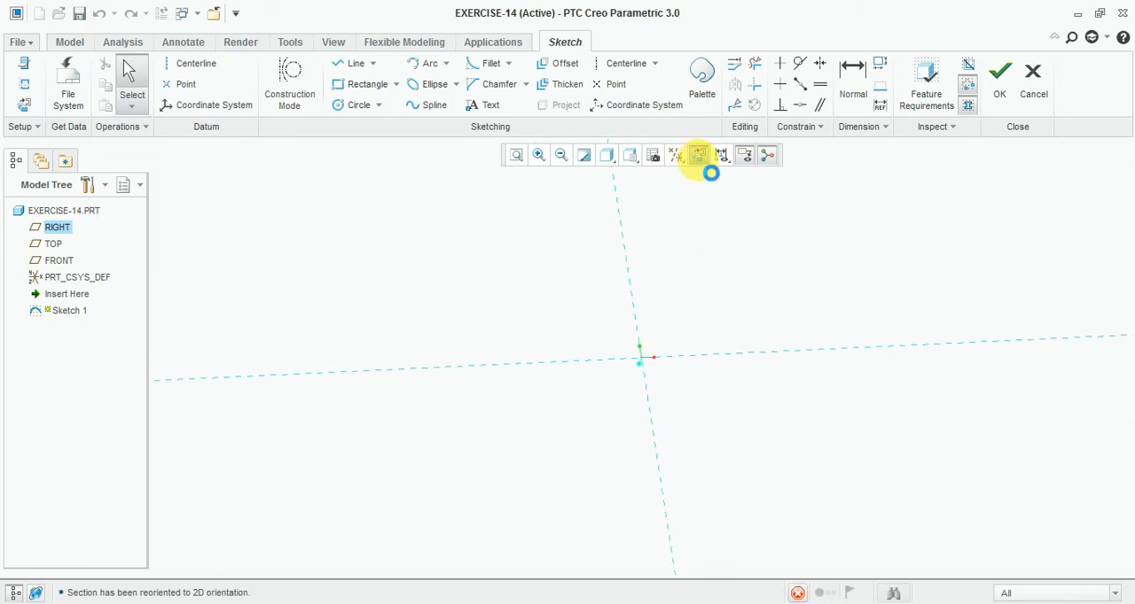
# - Sketch a wide rectangle about 65 high with its lower-left corner at the origin and its base on the horizontal reference
pyautogui.click(359, 84)
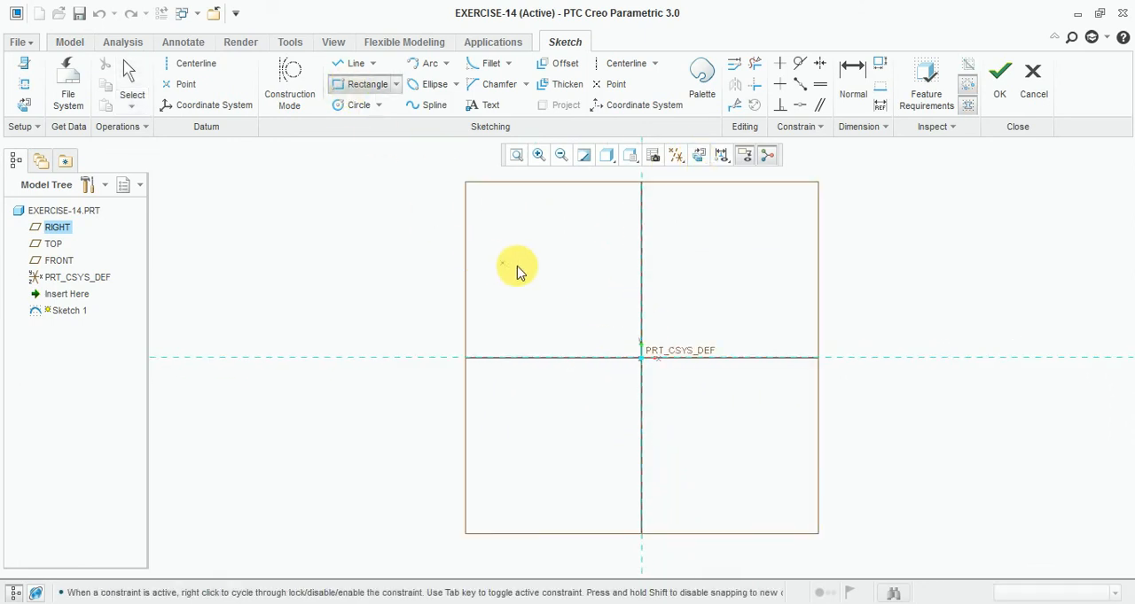
pyautogui.click(641, 312)
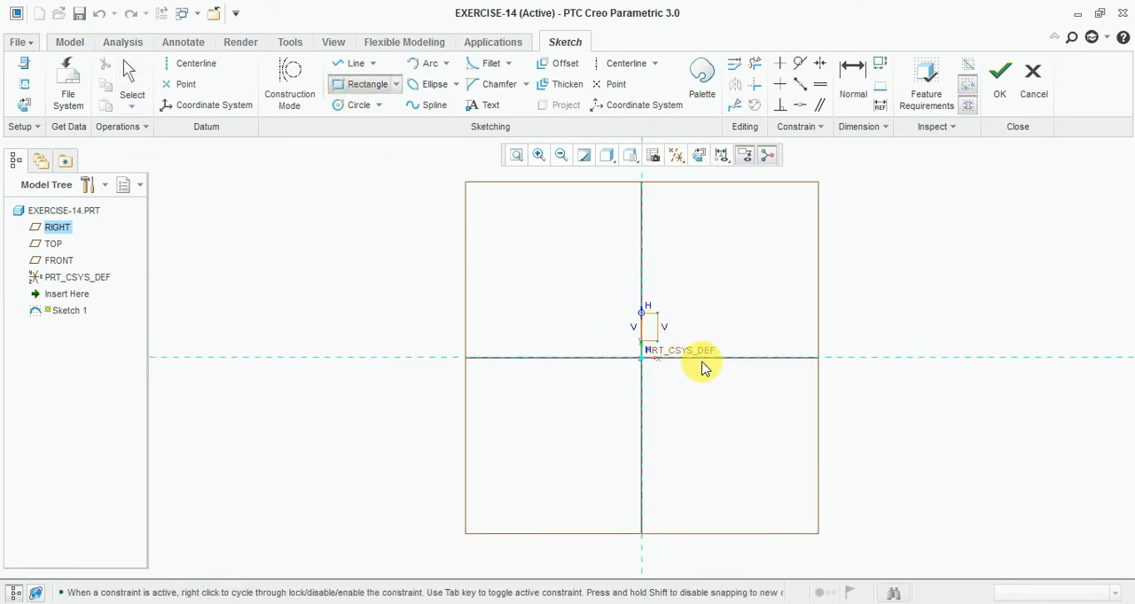
pyautogui.click(842, 358)
pyautogui.middleClick(922, 322)
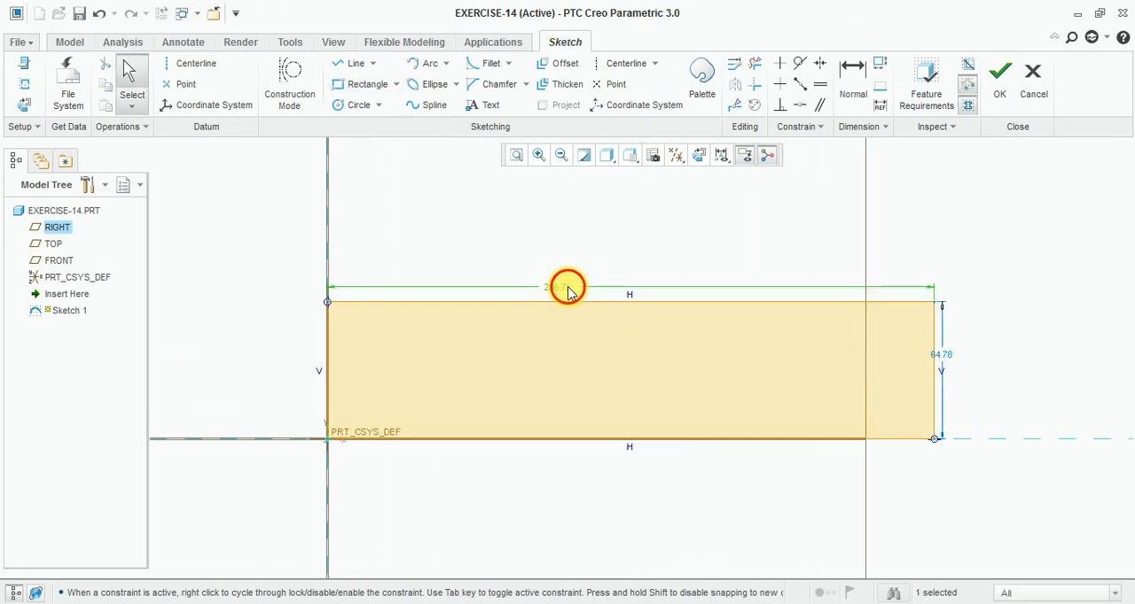
# - Set the rectangle's width to 85 and its height to 18
pyautogui.doubleClick(567, 290)
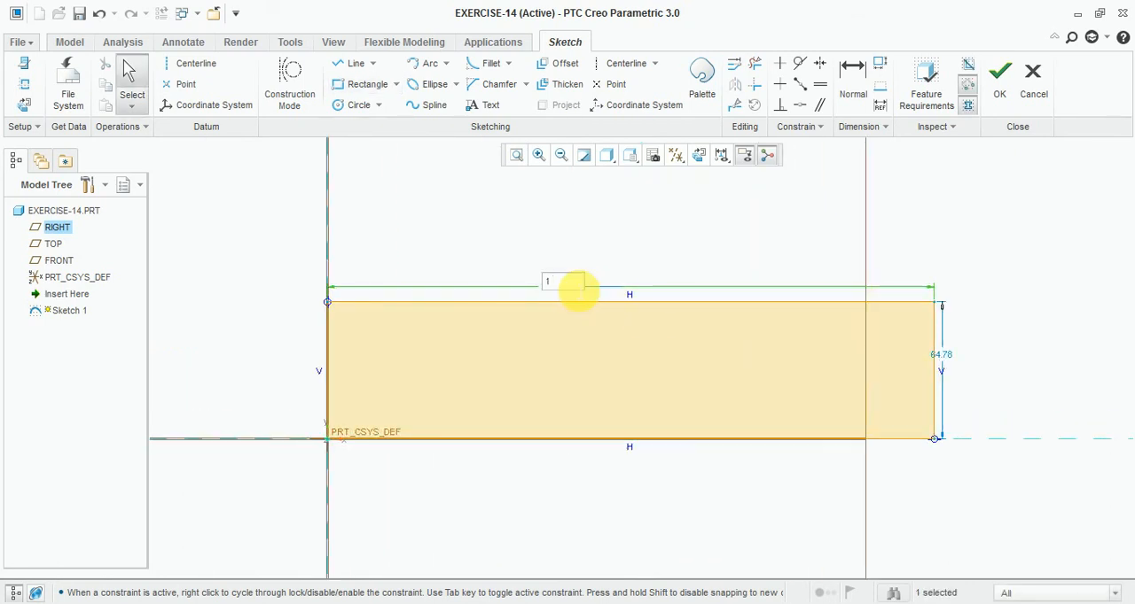
pyautogui.press('Return')
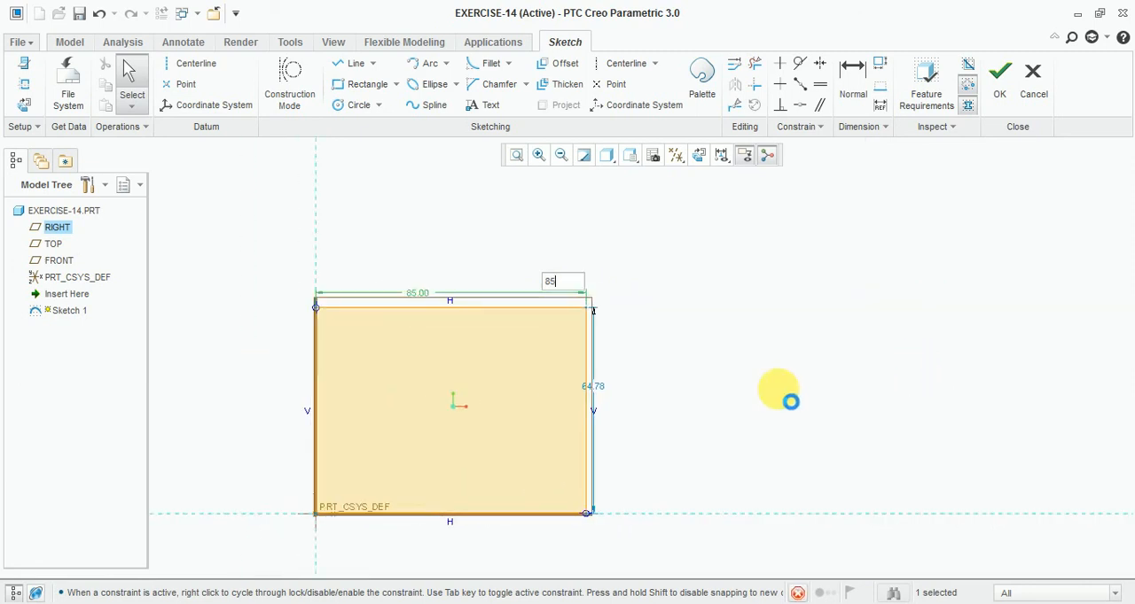
pyautogui.doubleClick(856, 325)
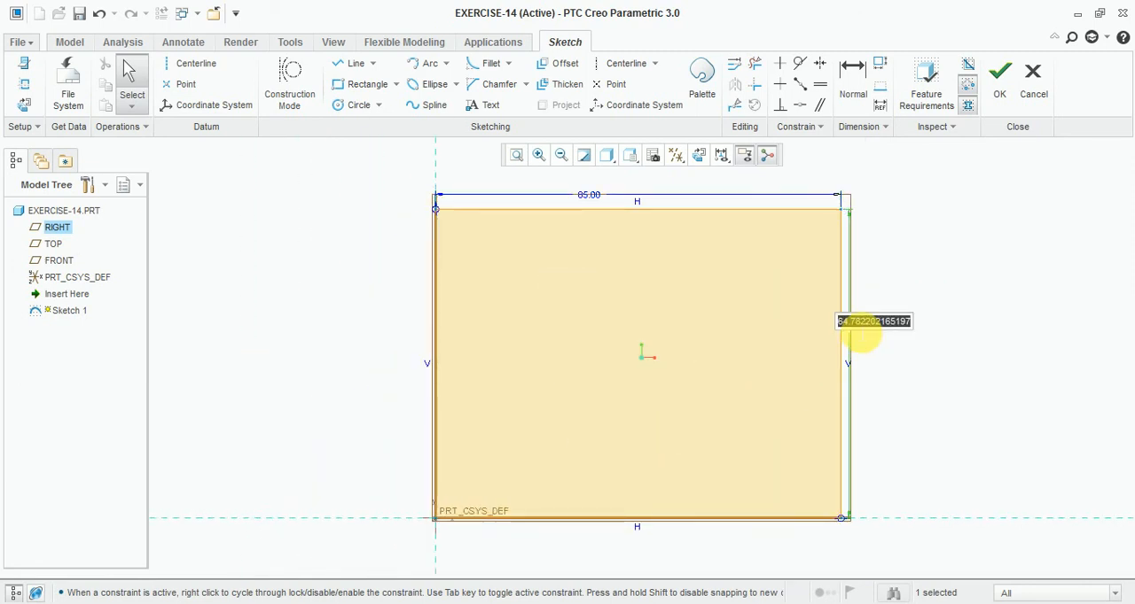
pyautogui.write('18')
pyautogui.press('Return')
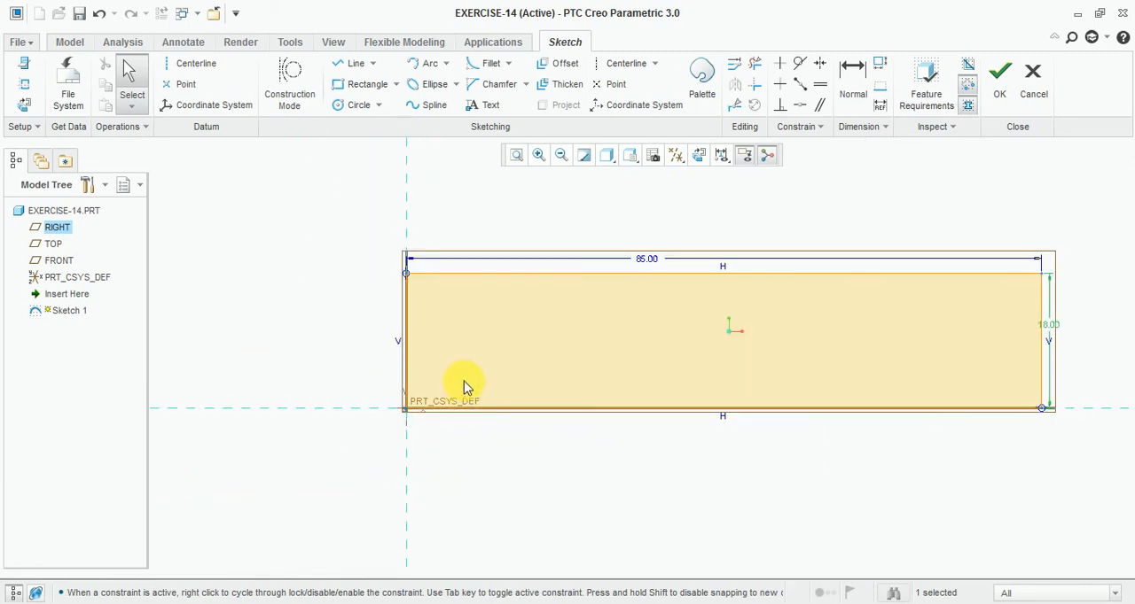
# - Sketch a slot rectangle about 56 by 5 on the base line inside the profile, about 14 from the left edge
pyautogui.click(359, 84)
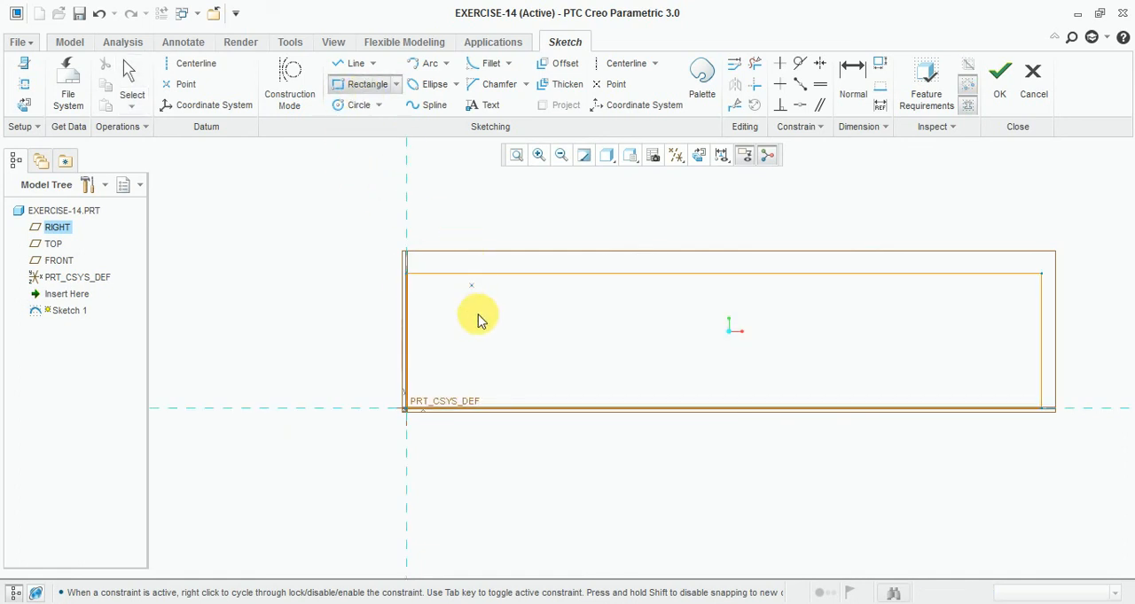
pyautogui.click(507, 370)
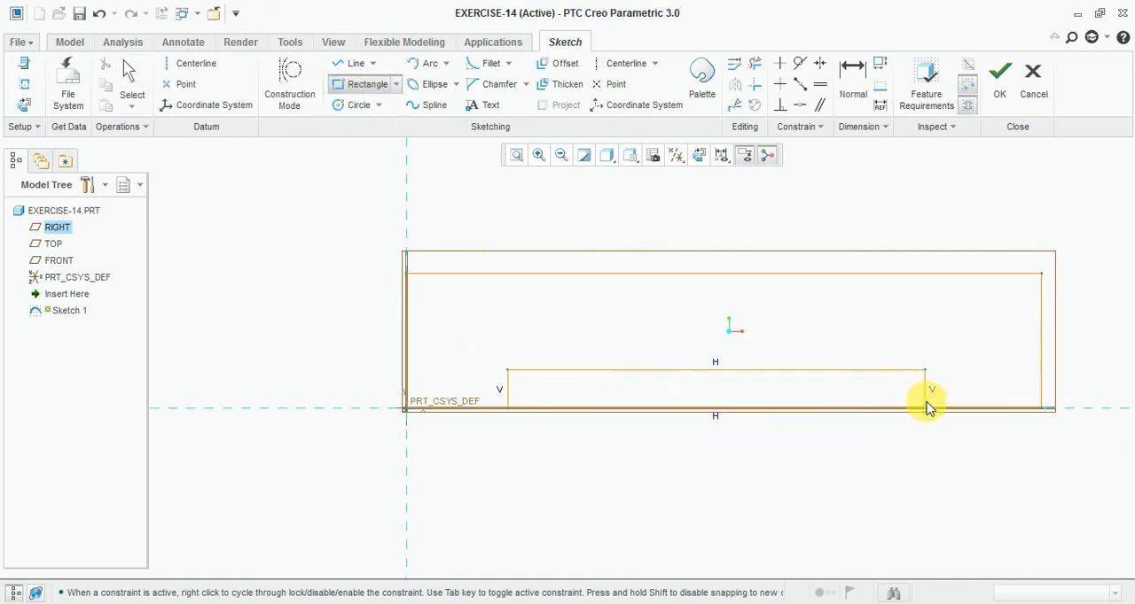
pyautogui.click(928, 408)
pyautogui.middleClick(681, 337)
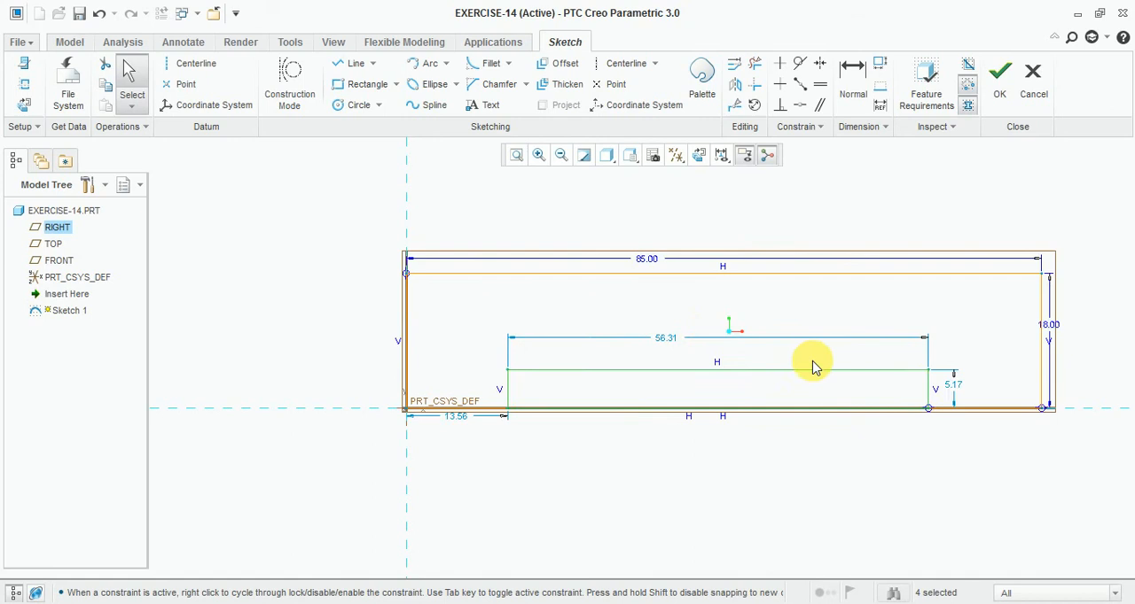
# - Set the slot rectangle's height to 3 and its distance from the profile's left edge to 18
pyautogui.doubleClick(948, 383)
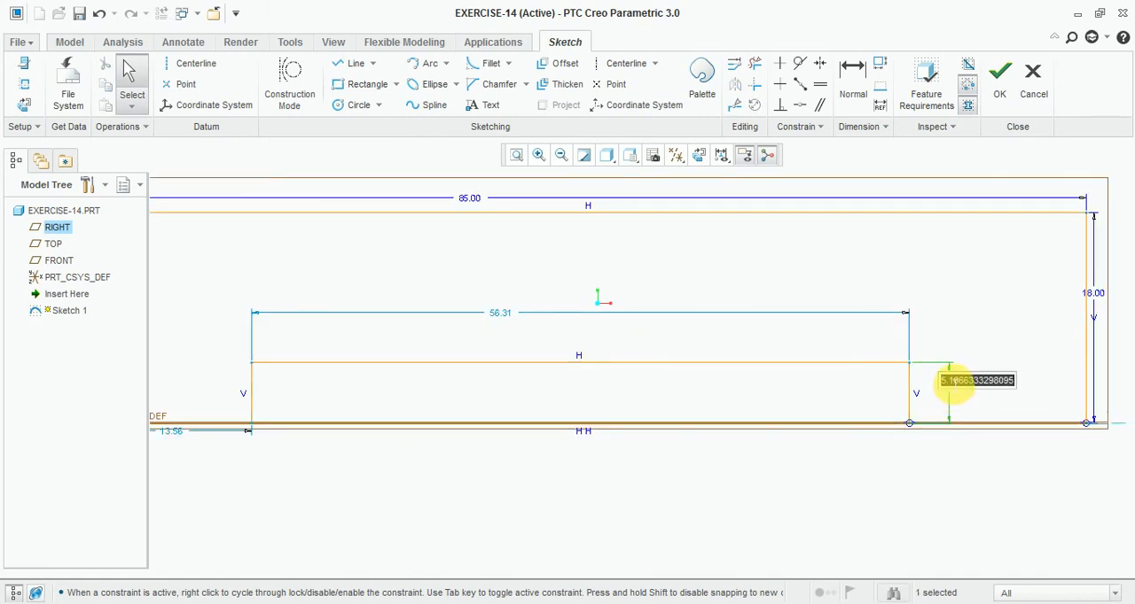
pyautogui.scroll(2, 886, 395)
pyautogui.scroll(-4, 420, 425)
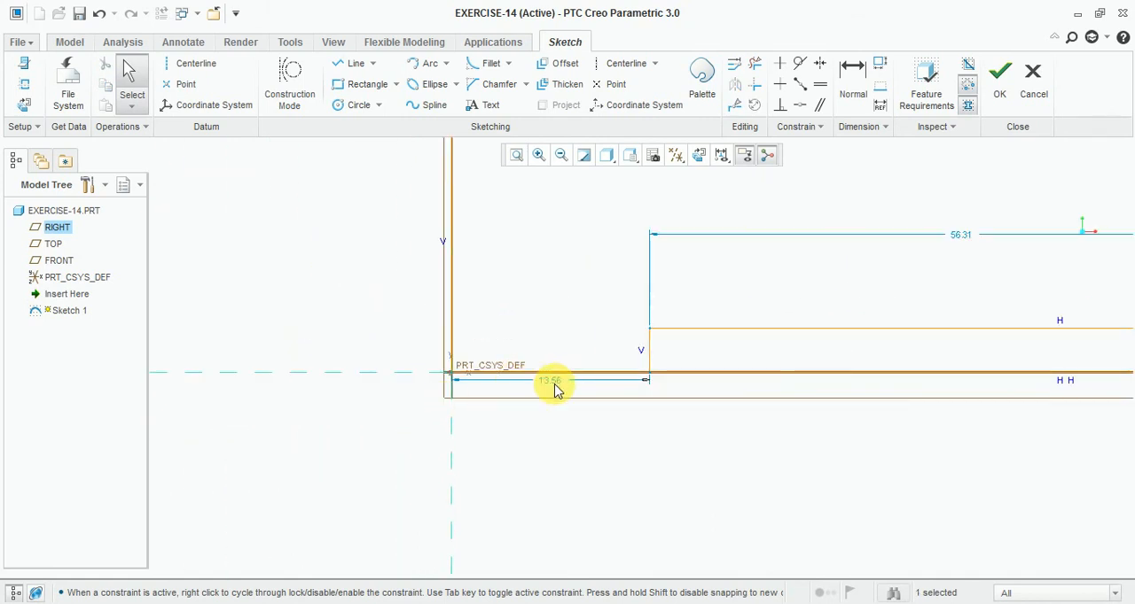
pyautogui.write('1')
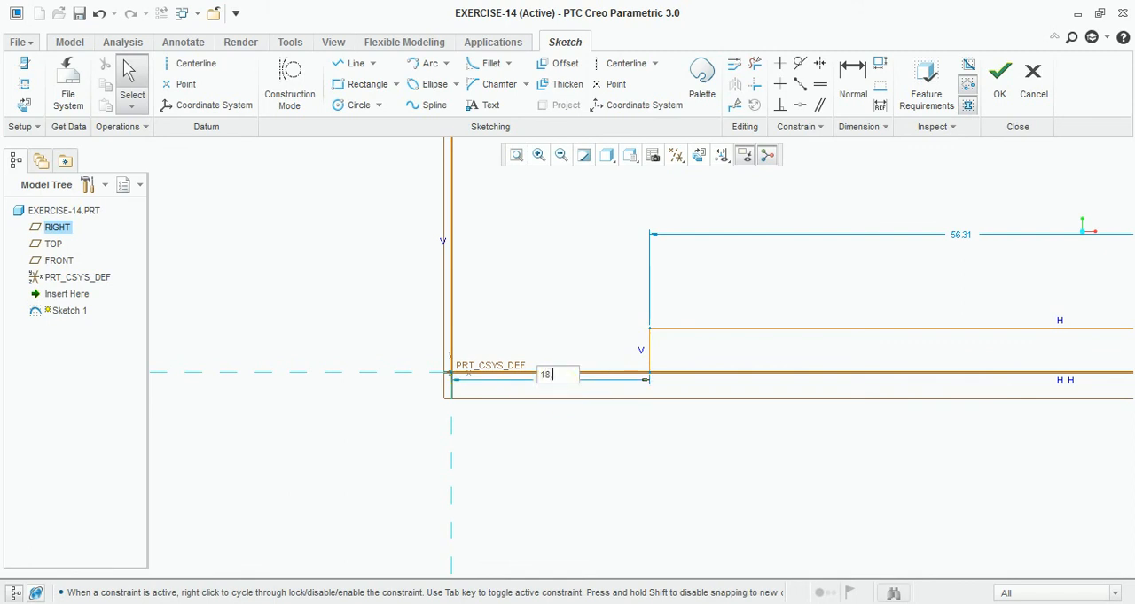
pyautogui.write('8')
pyautogui.press('Return')
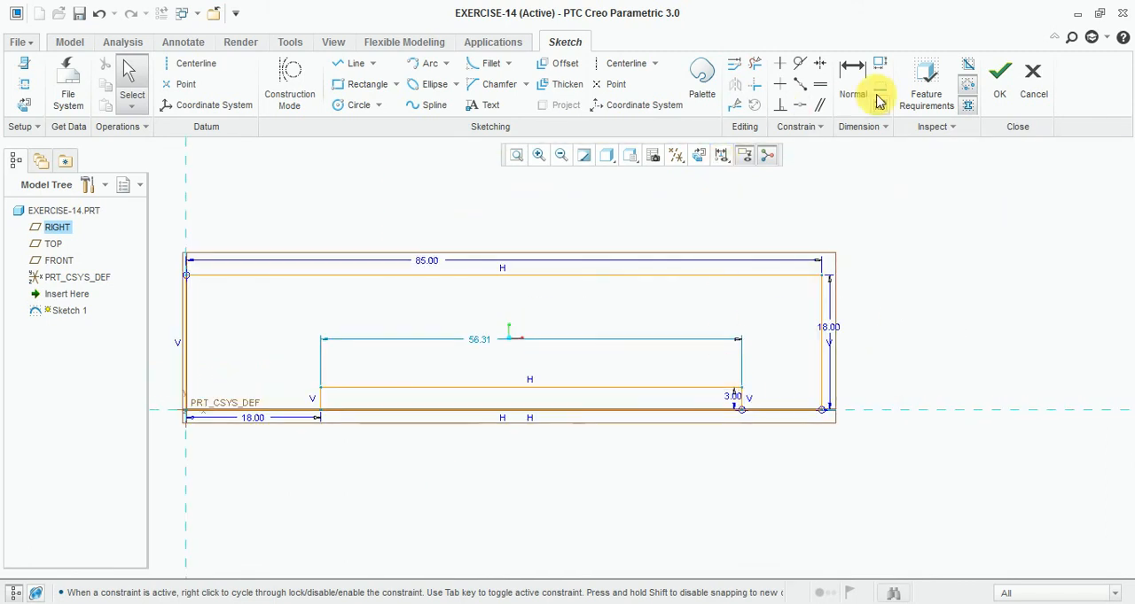
# - Dimension the distance between the slot's right edge and the profile's right edge, and set it to 18
pyautogui.click(875, 97)
pyautogui.scroll(-2, 772, 303)
pyautogui.click(710, 478)
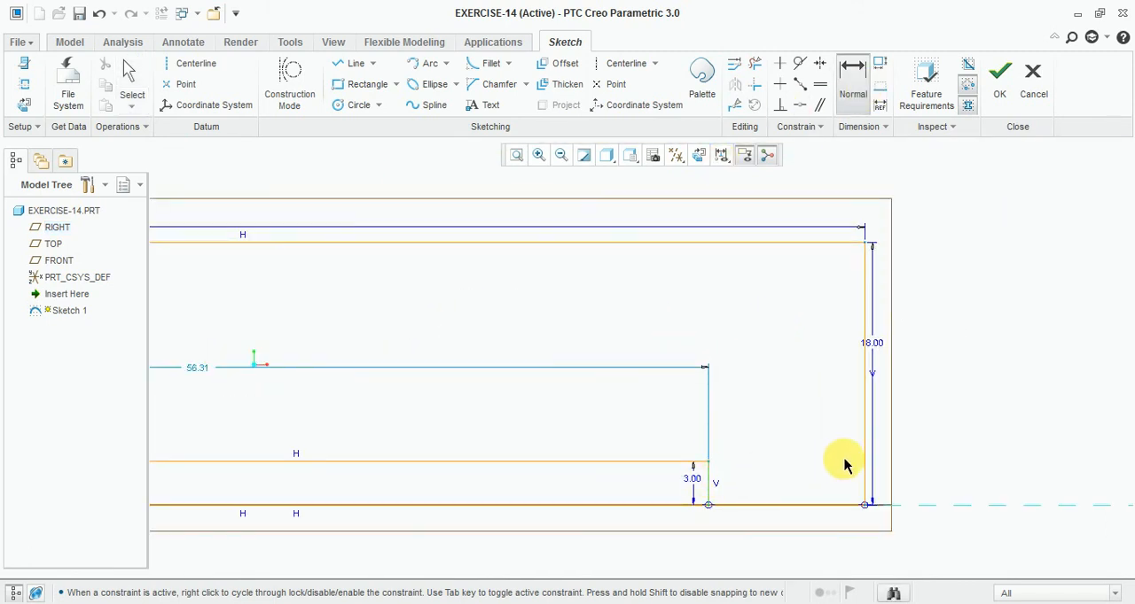
pyautogui.click(864, 460)
pyautogui.scroll(-1, 770, 511)
pyautogui.middleClick(768, 447)
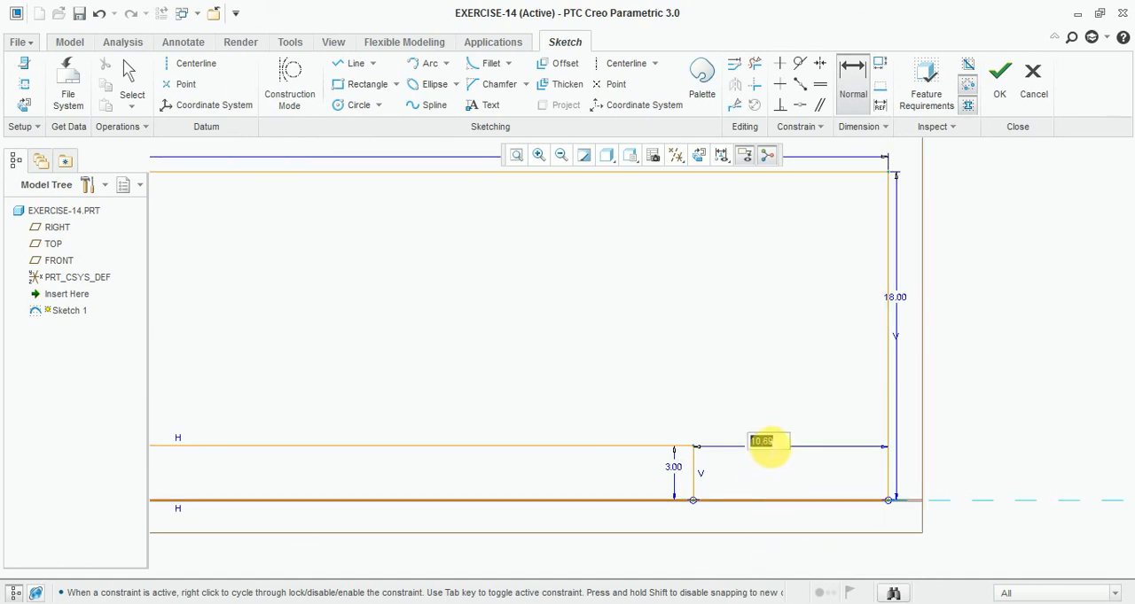
pyautogui.press('Return')
pyautogui.scroll(5, 755, 367)
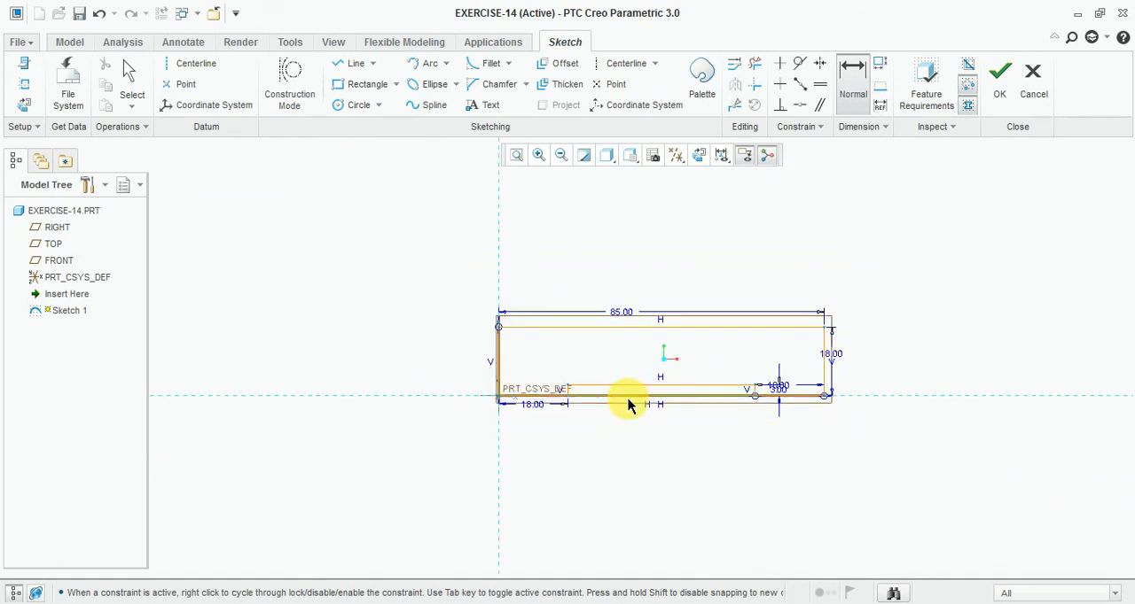
pyautogui.scroll(-2, 625, 394)
# - Trim away the base segments under the slot to leave one closed notched profile, and finish the sketch
pyautogui.hotkey('alt', 'Tab')
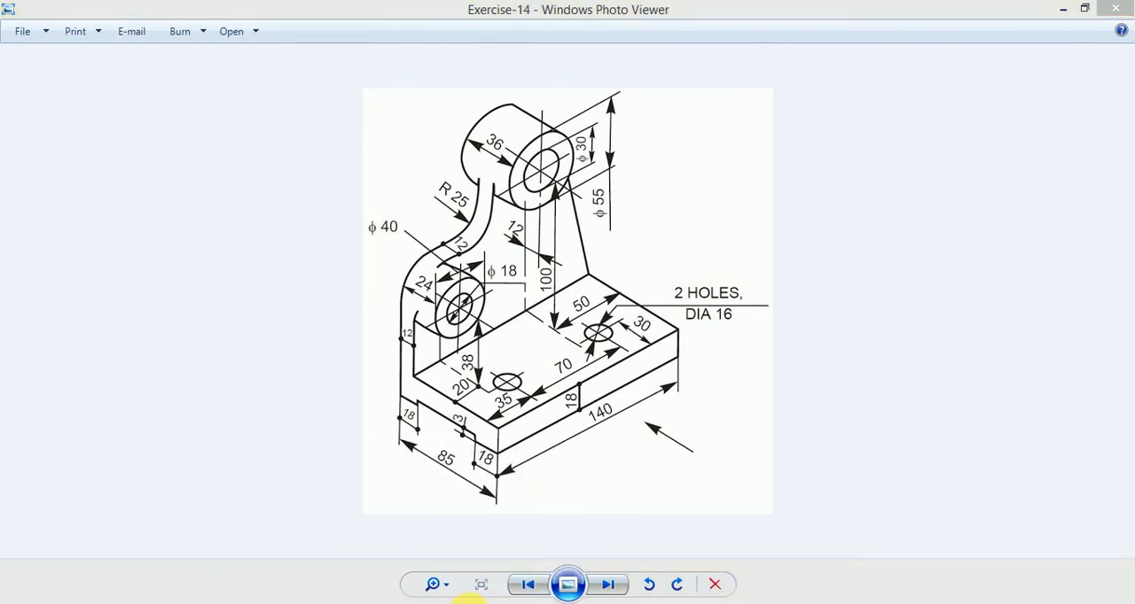
pyautogui.click(468, 601)
pyautogui.click(754, 65)
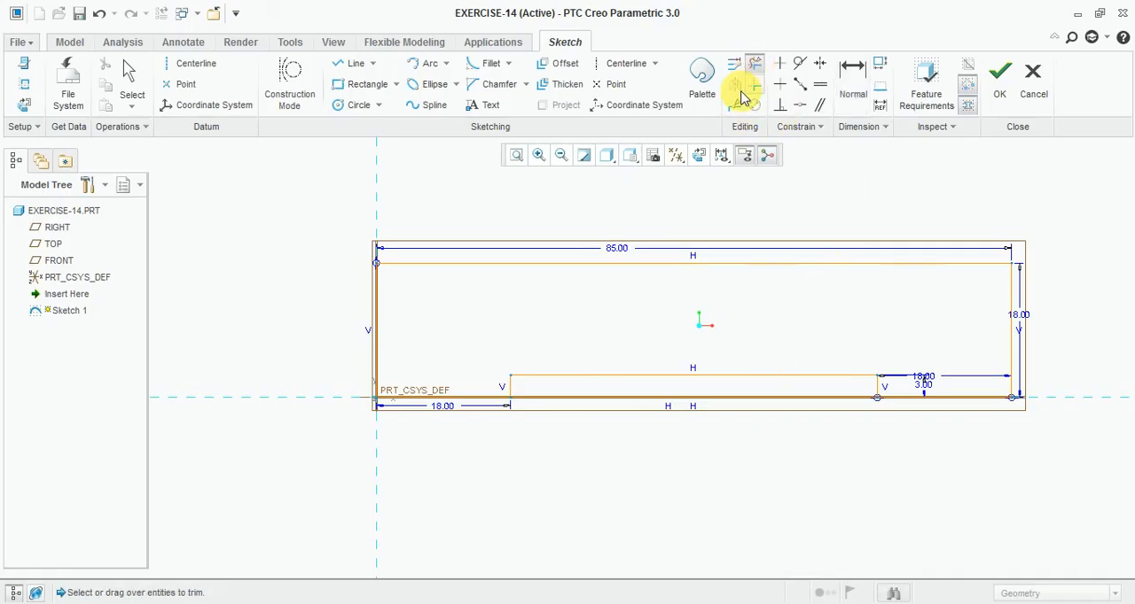
pyautogui.moveTo(586, 388); pyautogui.dragTo(600, 427)
pyautogui.scroll(-5, 937, 381)
pyautogui.scroll(1, 889, 384)
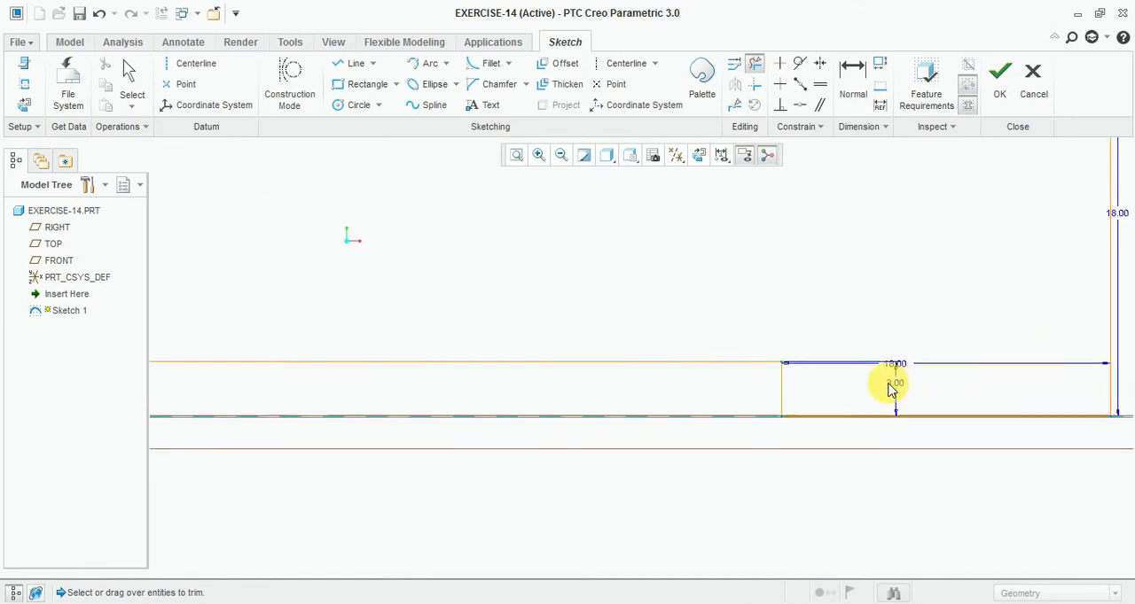
pyautogui.scroll(4, 890, 390)
pyautogui.click(999, 75)
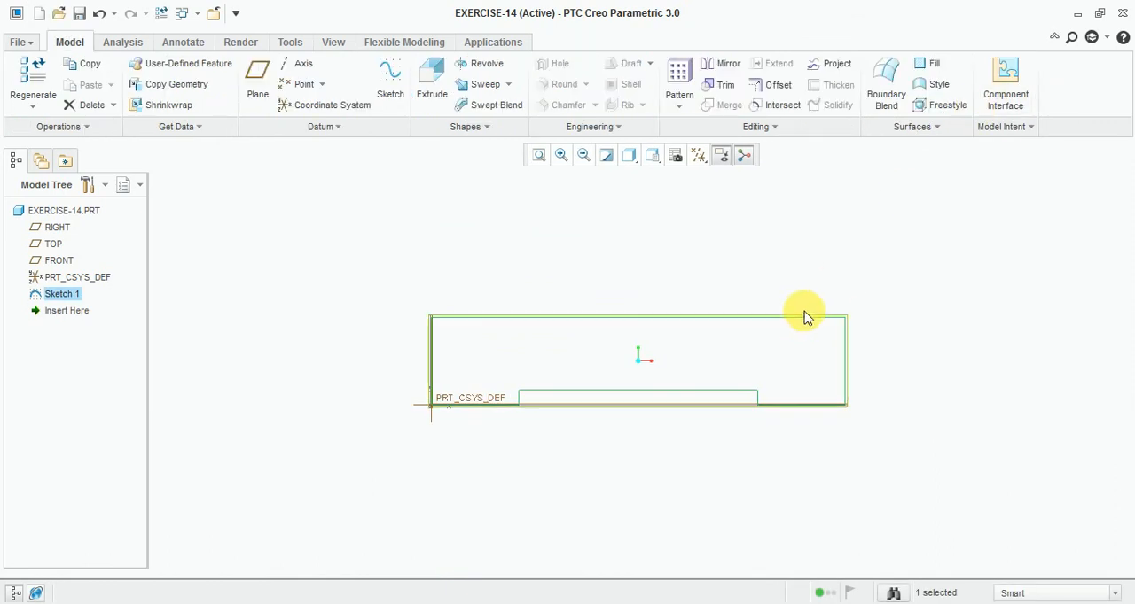
# - Extrude the notched profile symmetrically about the sketch plane to a total depth of 140, viewing it in the default orientation
pyautogui.click(651, 156)
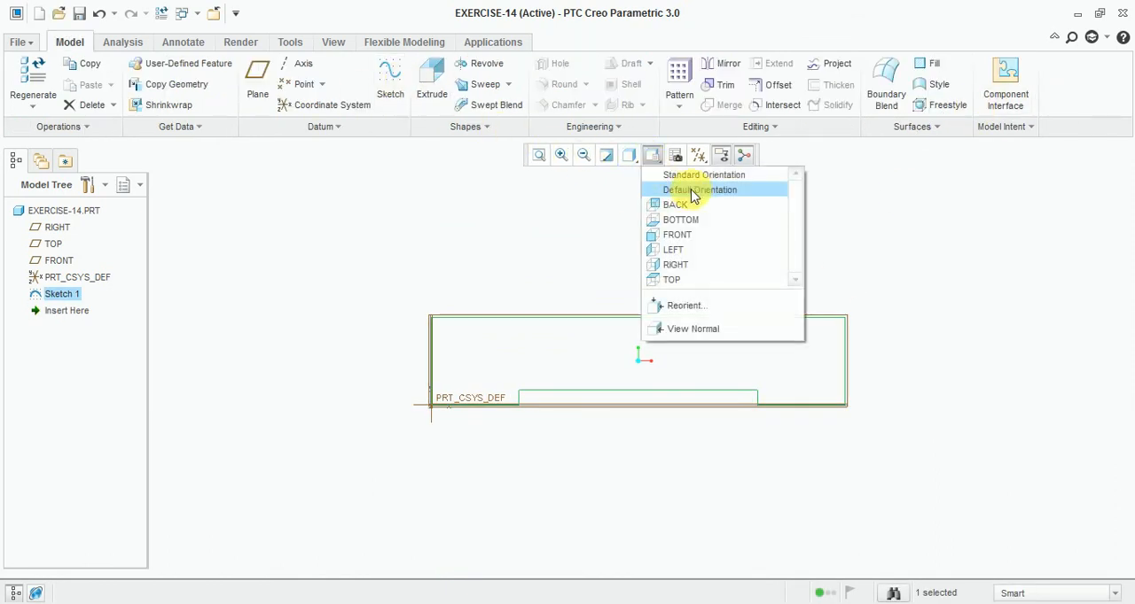
pyautogui.click(693, 192)
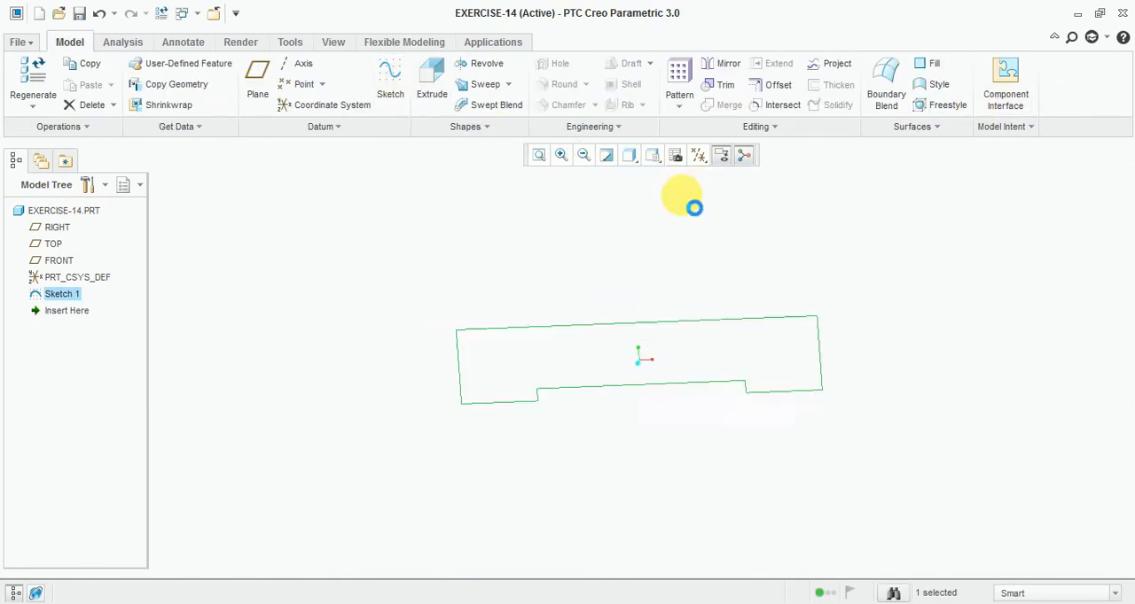
pyautogui.click(432, 78)
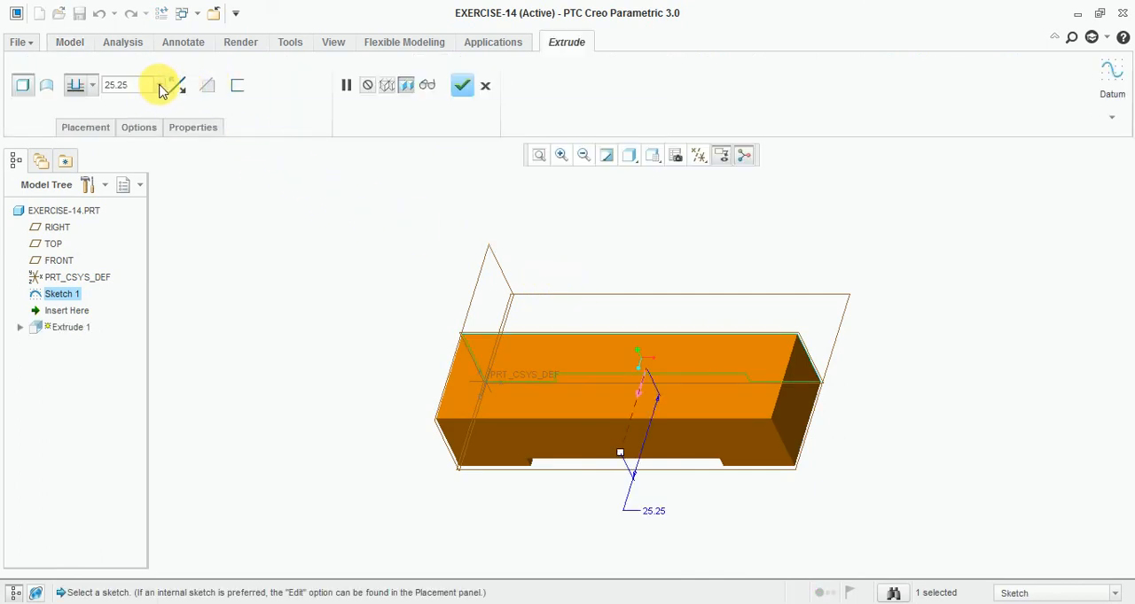
pyautogui.click(76, 134)
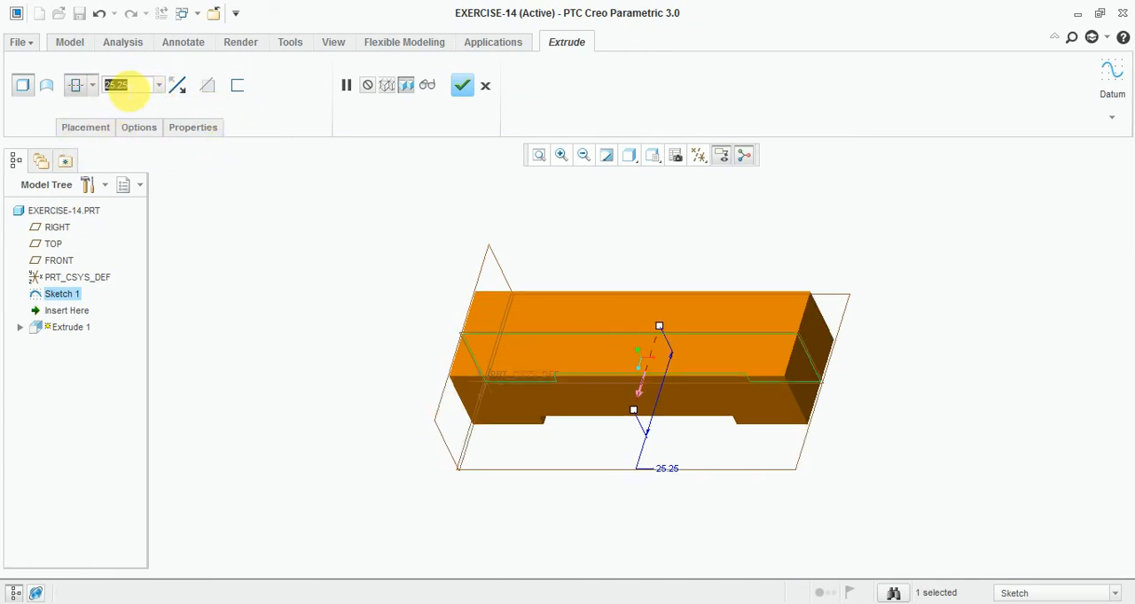
pyautogui.write('140')
pyautogui.press('Return')
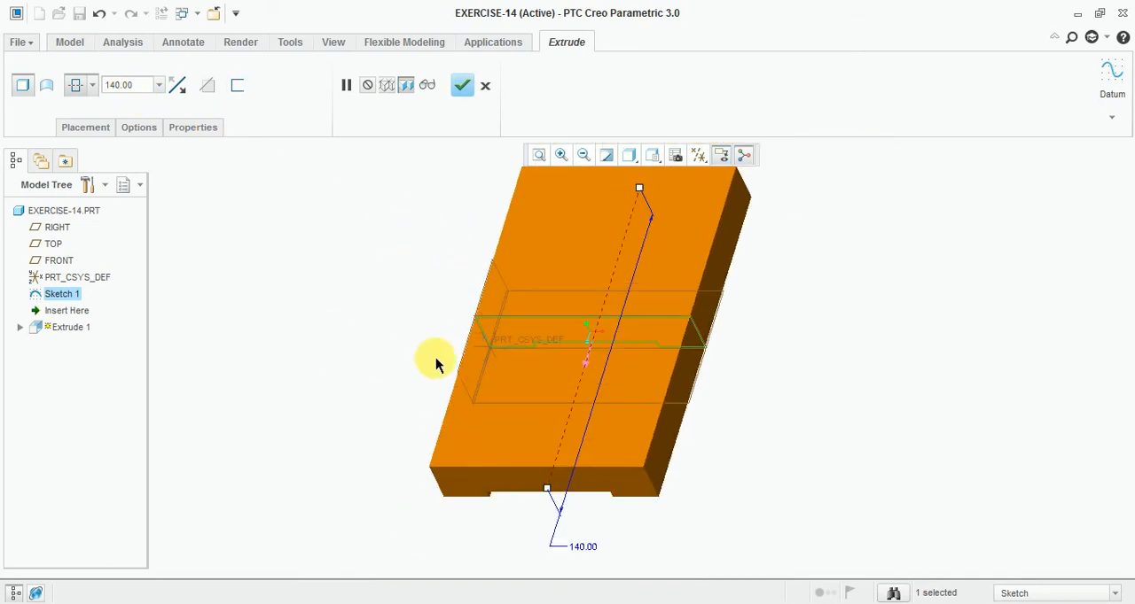
pyautogui.click(462, 89)
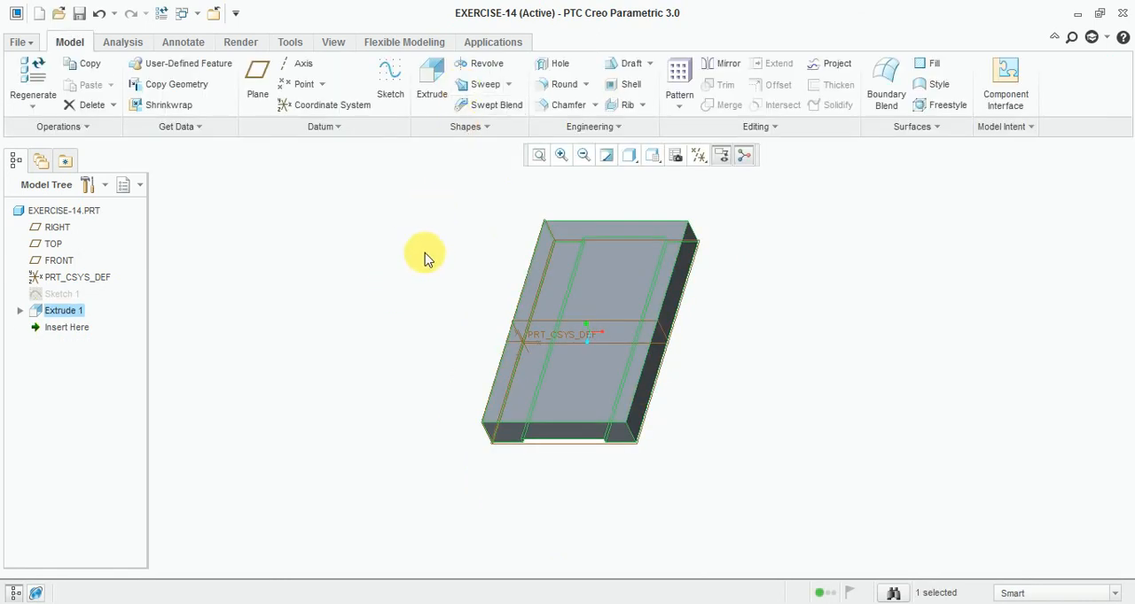
# - Display the base plate shaded with edges, and consult the reference drawing in Windows Photo Viewer for the two holes
pyautogui.click(630, 155)
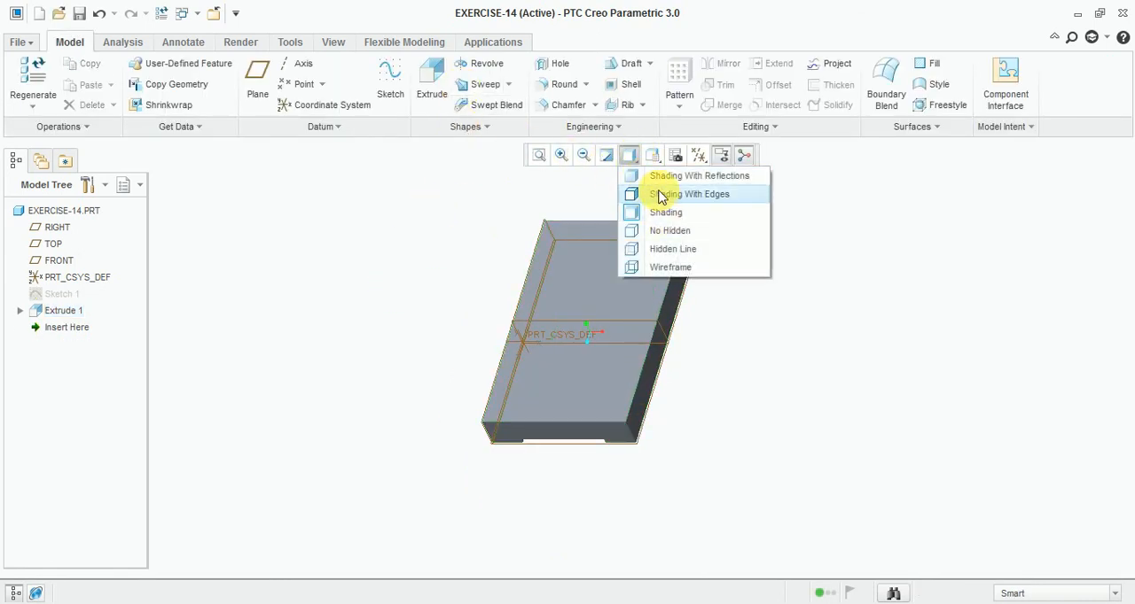
pyautogui.click(661, 194)
pyautogui.moveTo(481, 298)
pyautogui.mouseDown(button='middle')
pyautogui.moveTo(658, 400)
pyautogui.moveTo(651, 372)
pyautogui.moveTo(585, 430)
pyautogui.moveTo(628, 391)
pyautogui.moveTo(640, 395)
pyautogui.mouseUp(button='middle')
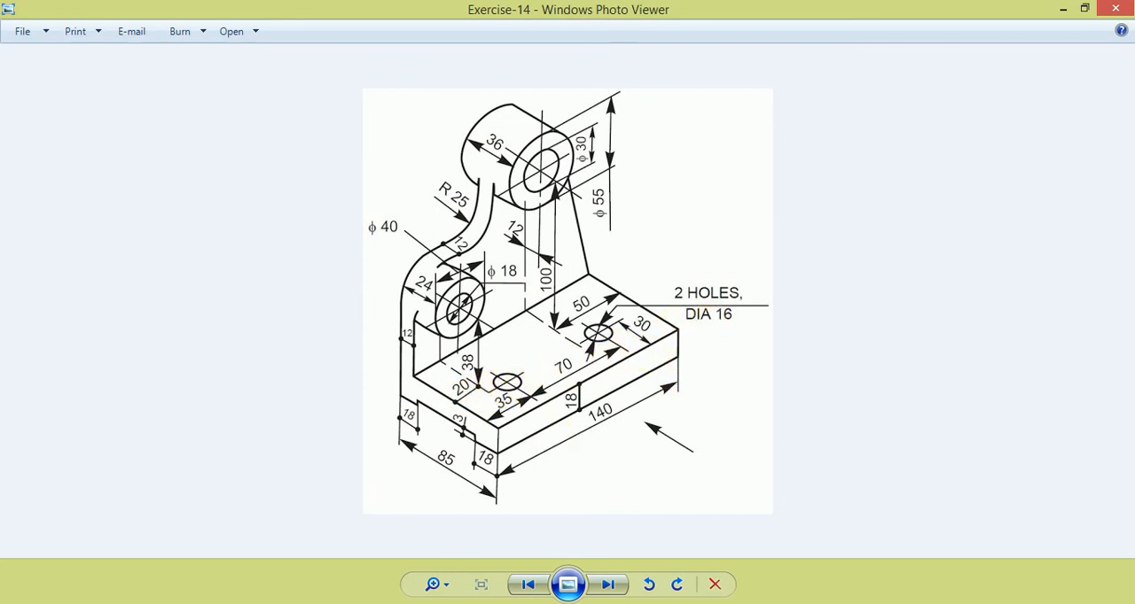
pyautogui.click(486, 603)
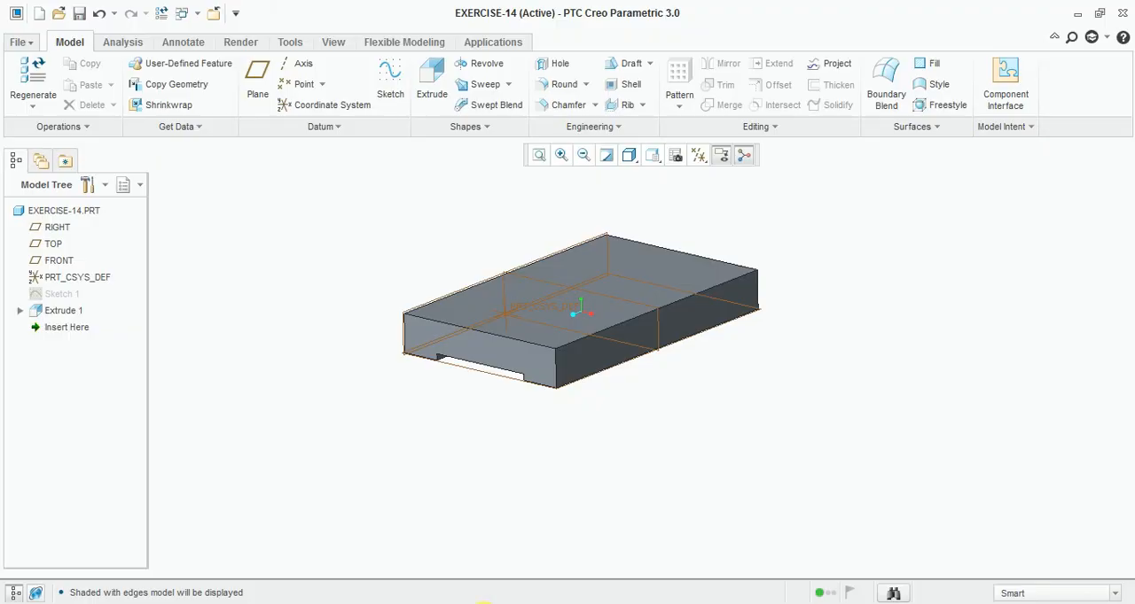
# - Start a new sketch on the base plate's top face and orient the view parallel to the sketch plane
pyautogui.click(390, 78)
pyautogui.scroll(3, 585, 208)
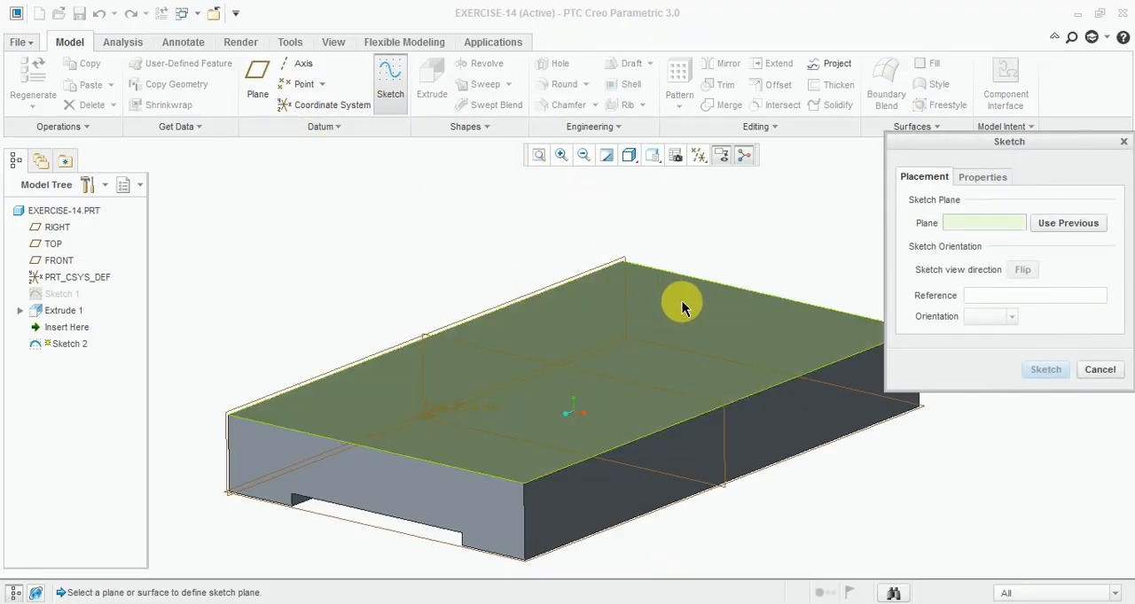
pyautogui.click(682, 307)
pyautogui.click(1045, 369)
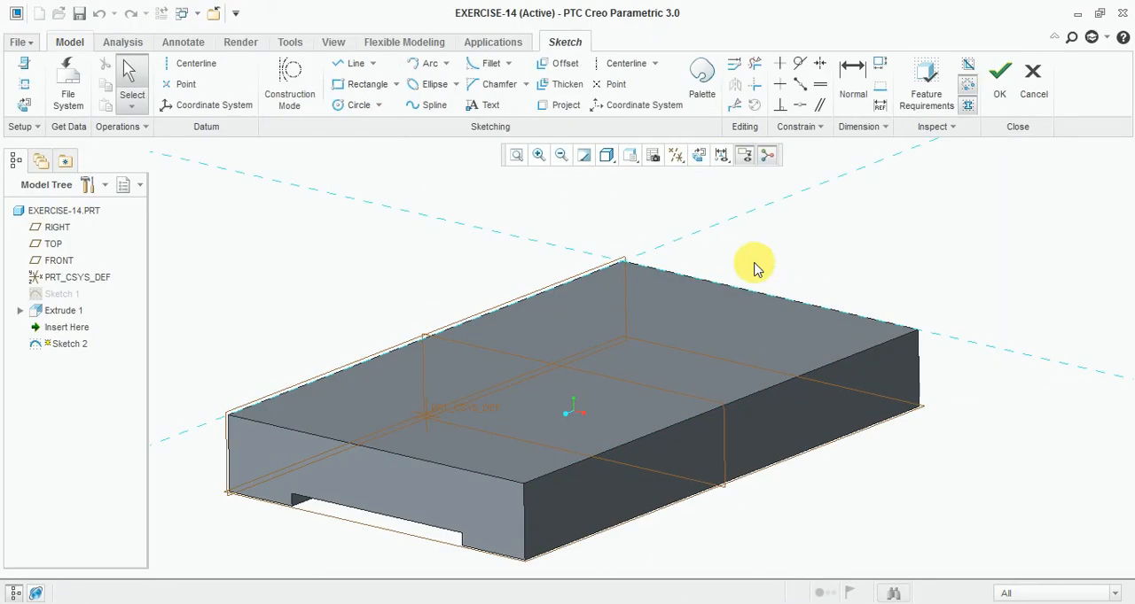
pyautogui.click(720, 156)
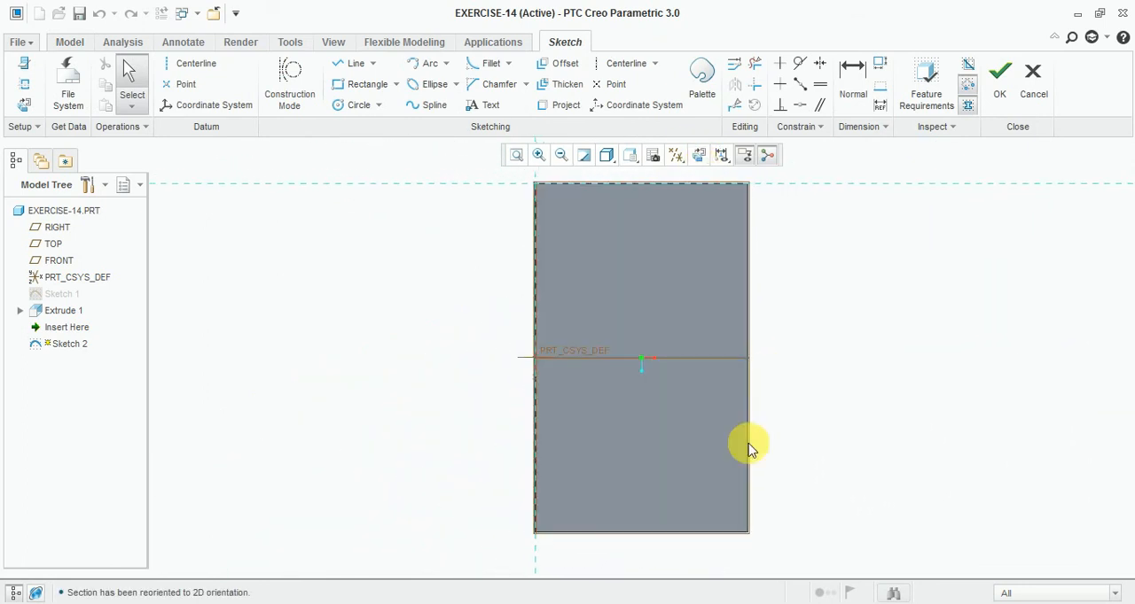
pyautogui.scroll(-1, 716, 474)
# - Sketch two equal, vertically aligned circles about 14 in diameter, centred about 65 from the plate's left edge
pyautogui.click(356, 105)
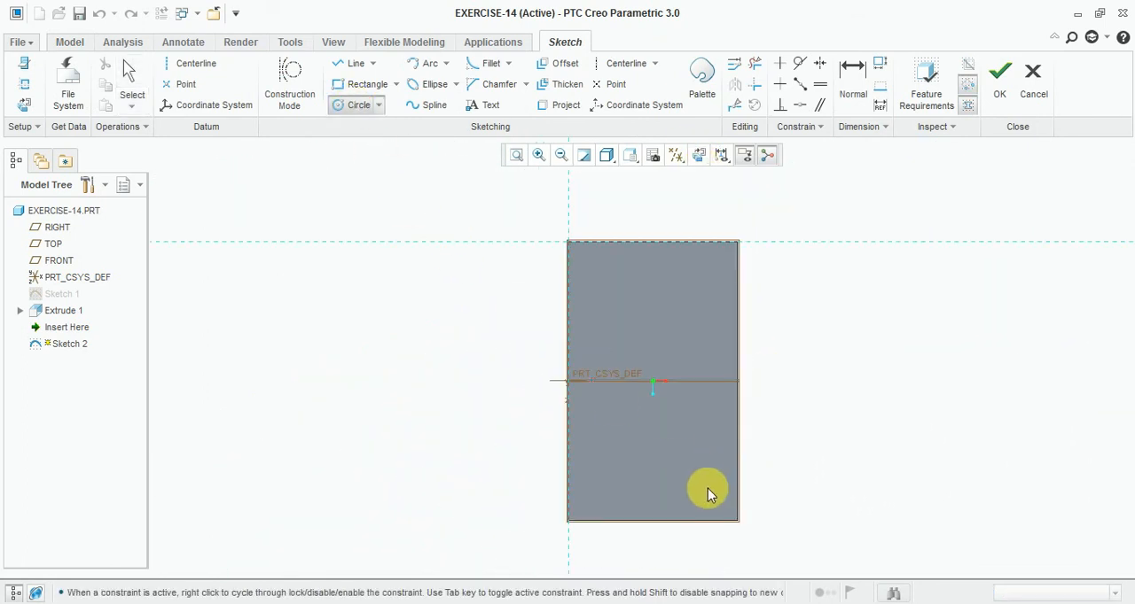
pyautogui.scroll(2, 701, 479)
pyautogui.click(700, 466)
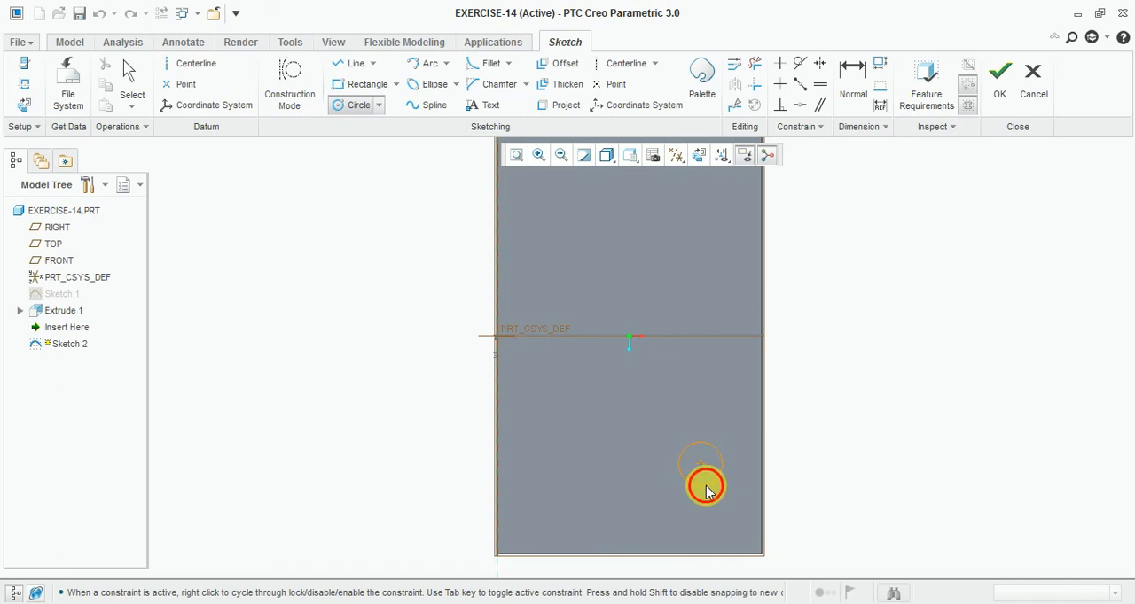
pyautogui.click(707, 493)
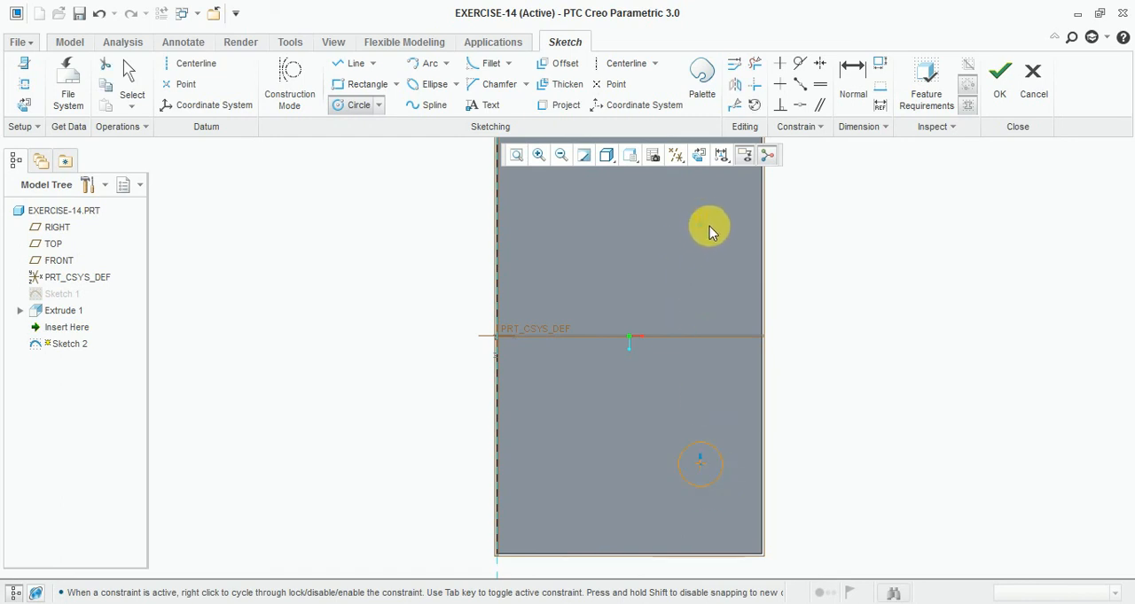
pyautogui.click(713, 238)
pyautogui.middleClick(819, 290)
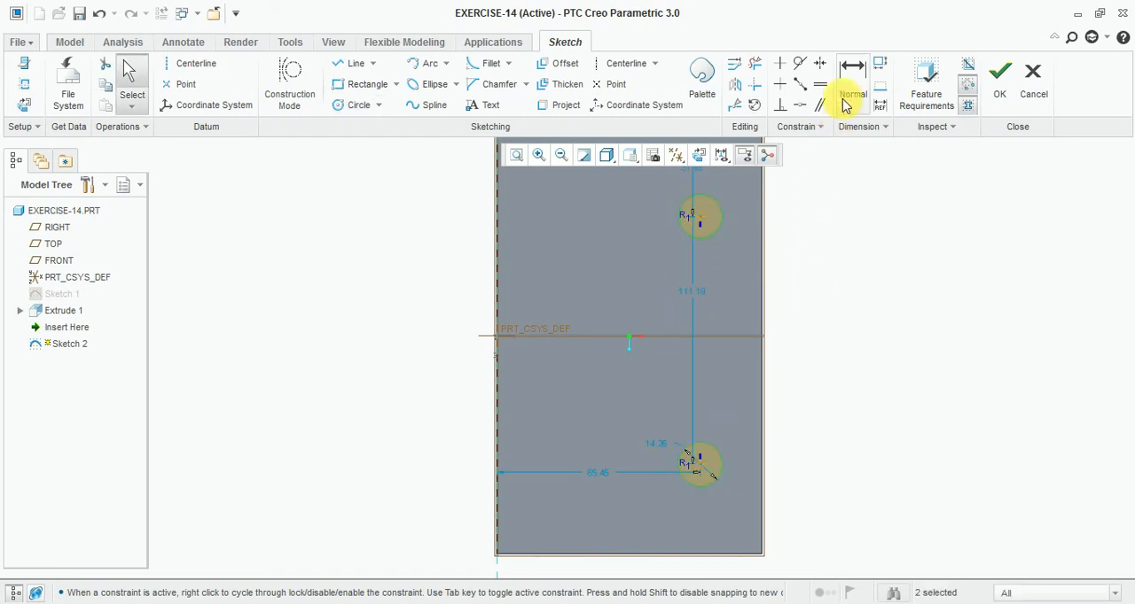
# - Set the diameter of the equal circles to 16
pyautogui.click(848, 97)
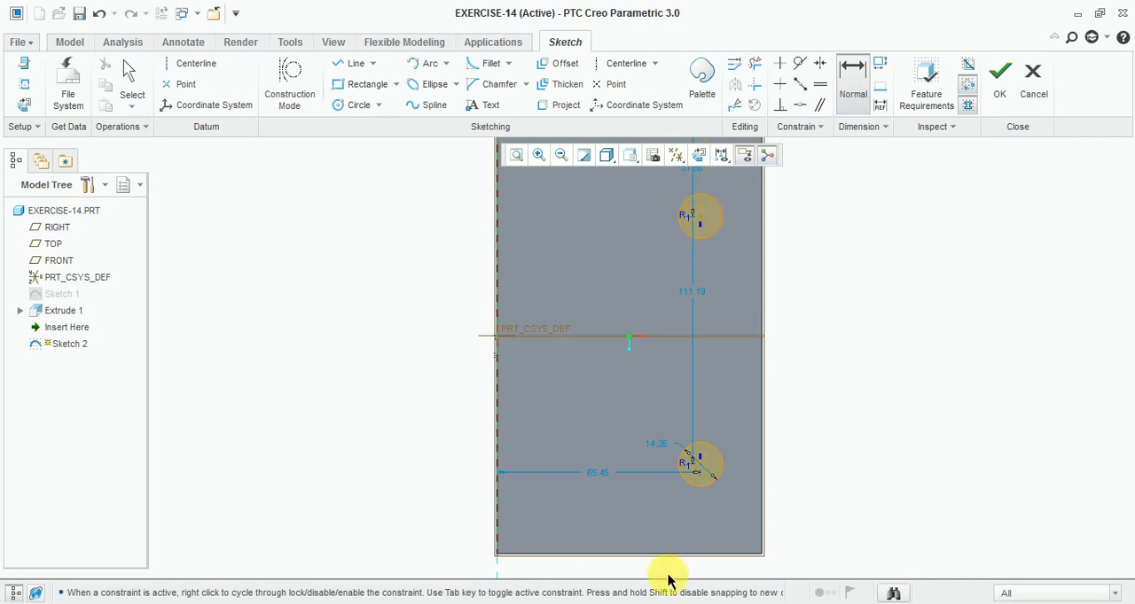
pyautogui.doubleClick(665, 451)
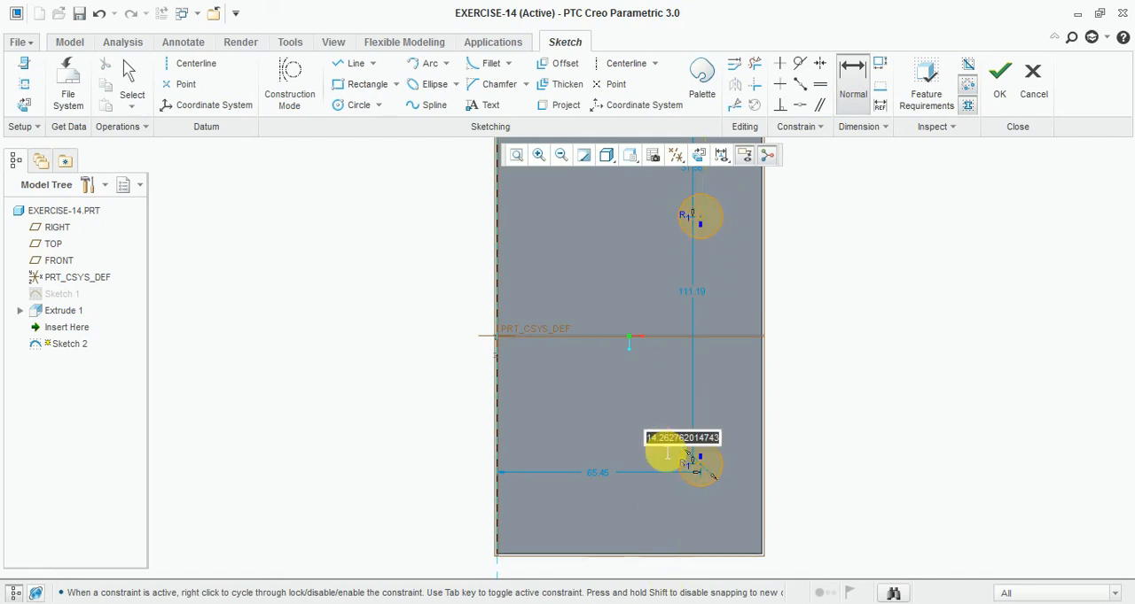
pyautogui.write('16')
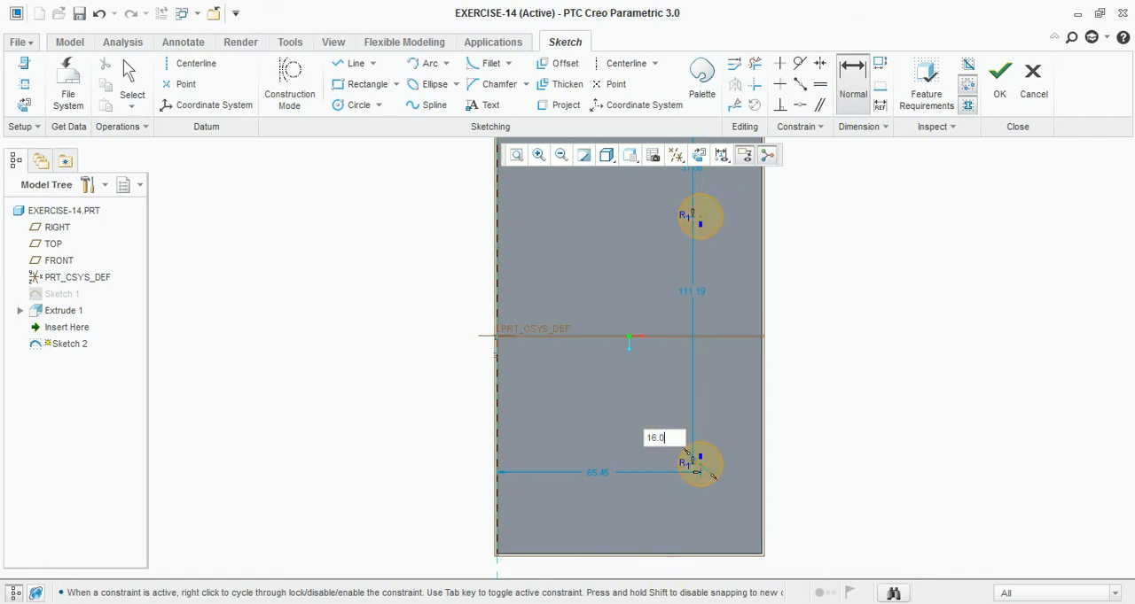
pyautogui.write('.0')
pyautogui.press('Return')
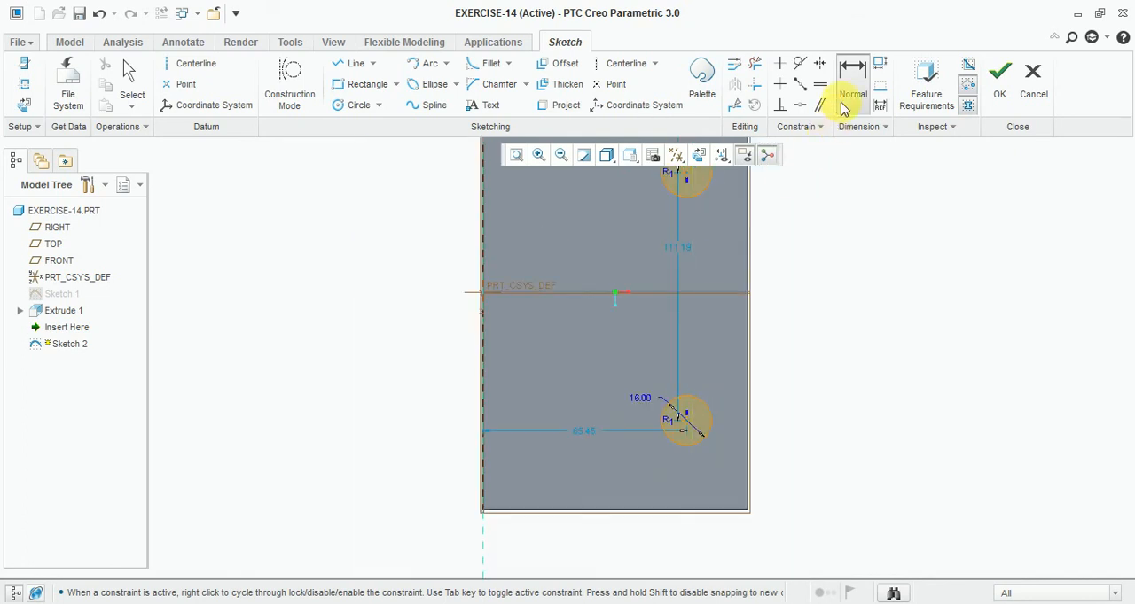
# - Dimension the distance from the lower circle's centre to the plate's right edge, and set it to 30
pyautogui.click(838, 82)
pyautogui.scroll(3, 689, 406)
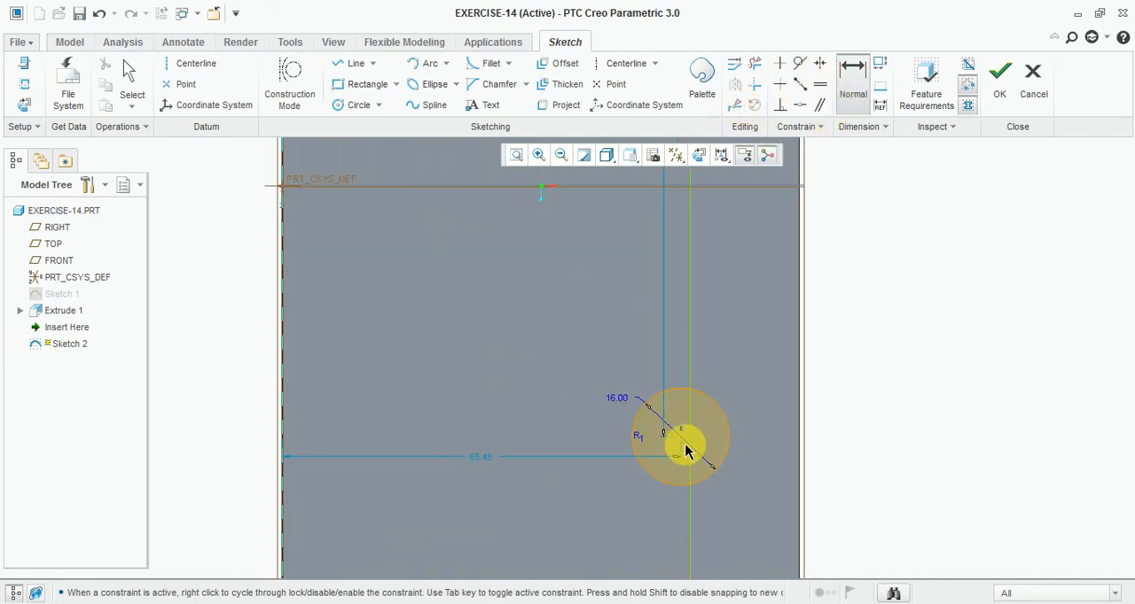
pyautogui.click(687, 452)
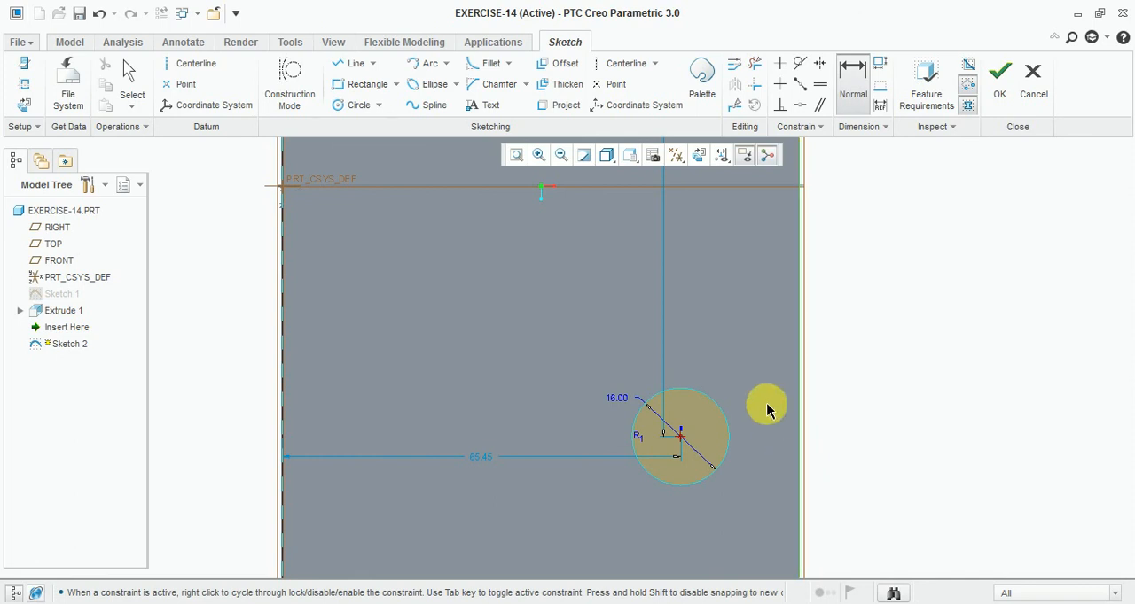
pyautogui.click(799, 381)
pyautogui.middleClick(765, 364)
pyautogui.write('30')
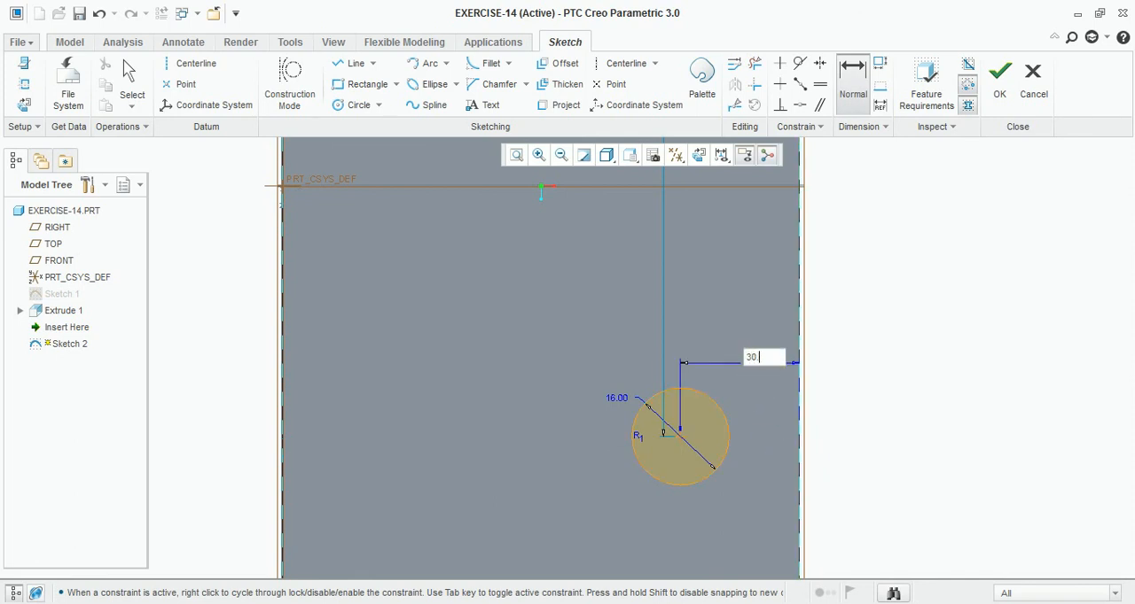
pyautogui.press('Return')
# - Check the hole spacing in the reference drawing, and dimension the lower circle's centre 35 from the plate's lower edge
pyautogui.scroll(-2, 620, 431)
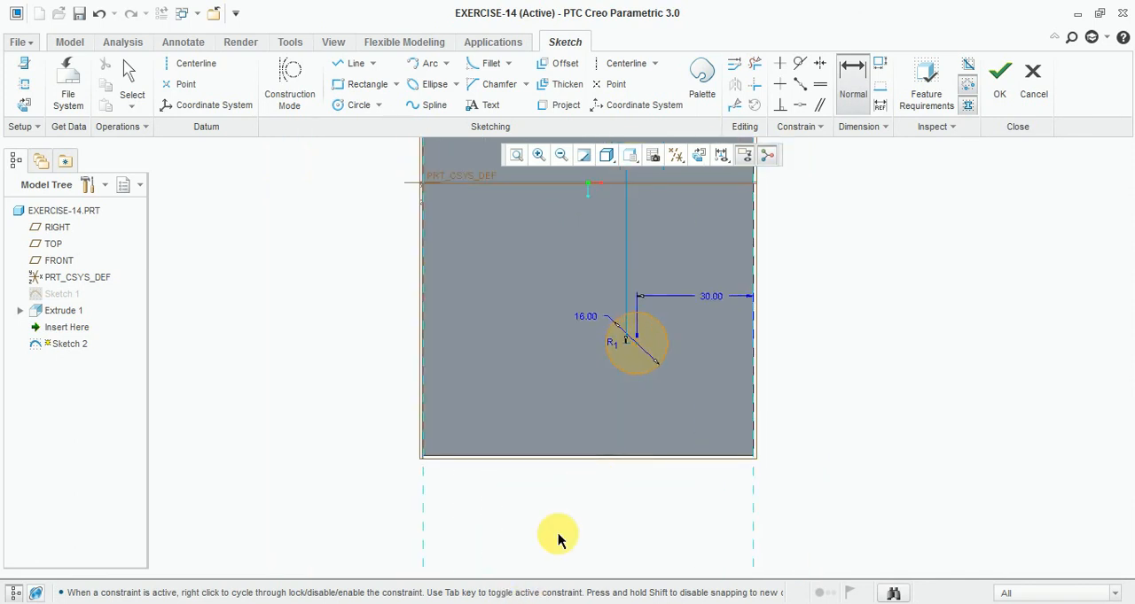
pyautogui.hotkey('alt', 'Tab')
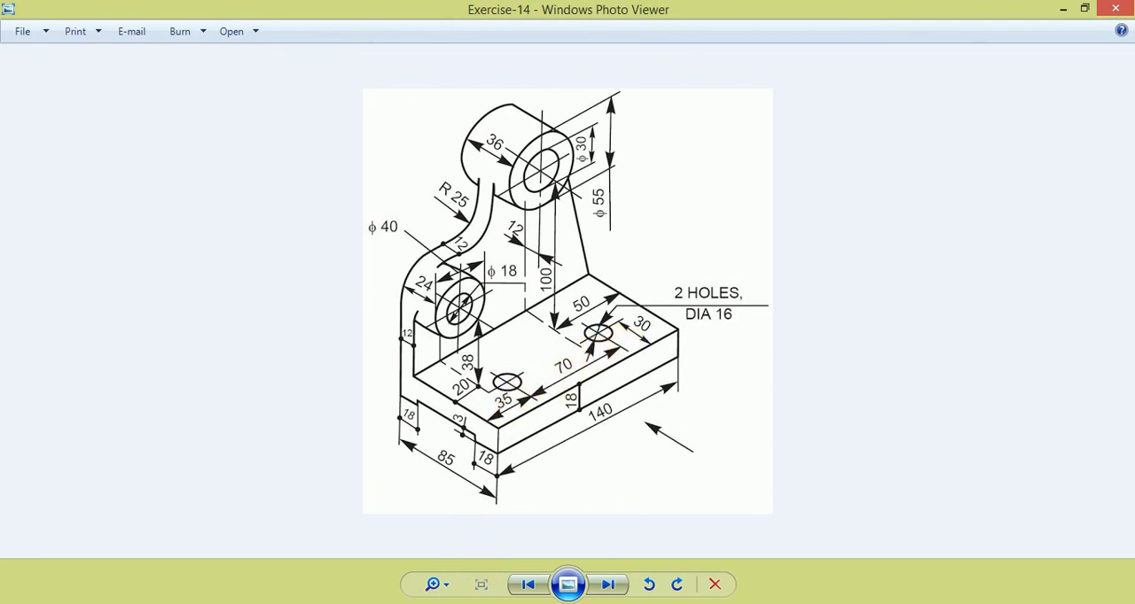
pyautogui.click(443, 603)
pyautogui.scroll(-2, 624, 374)
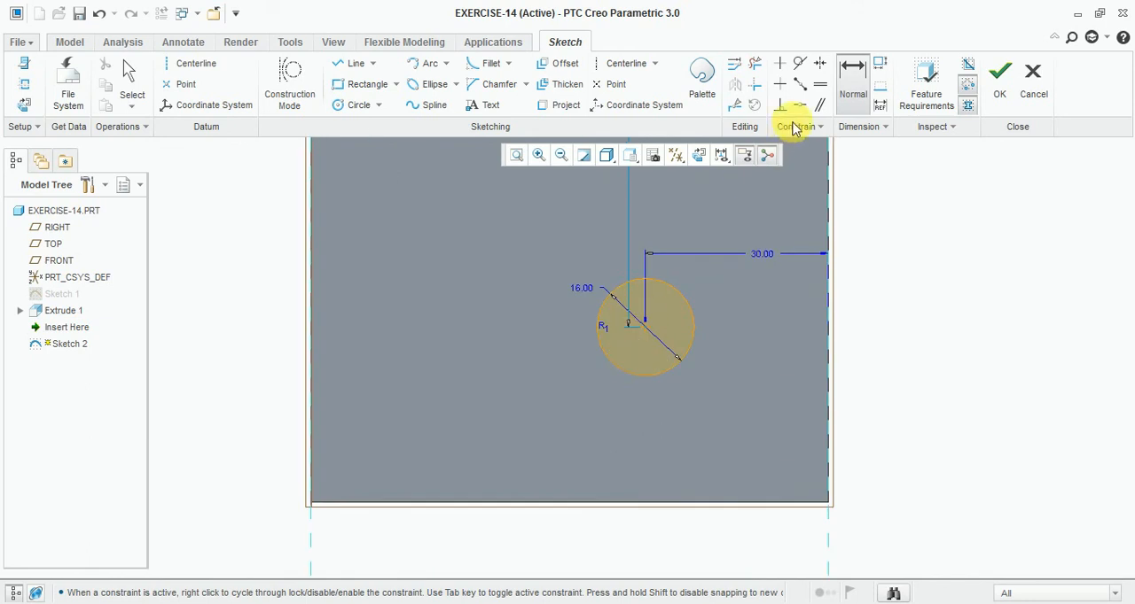
pyautogui.click(852, 89)
pyautogui.click(644, 333)
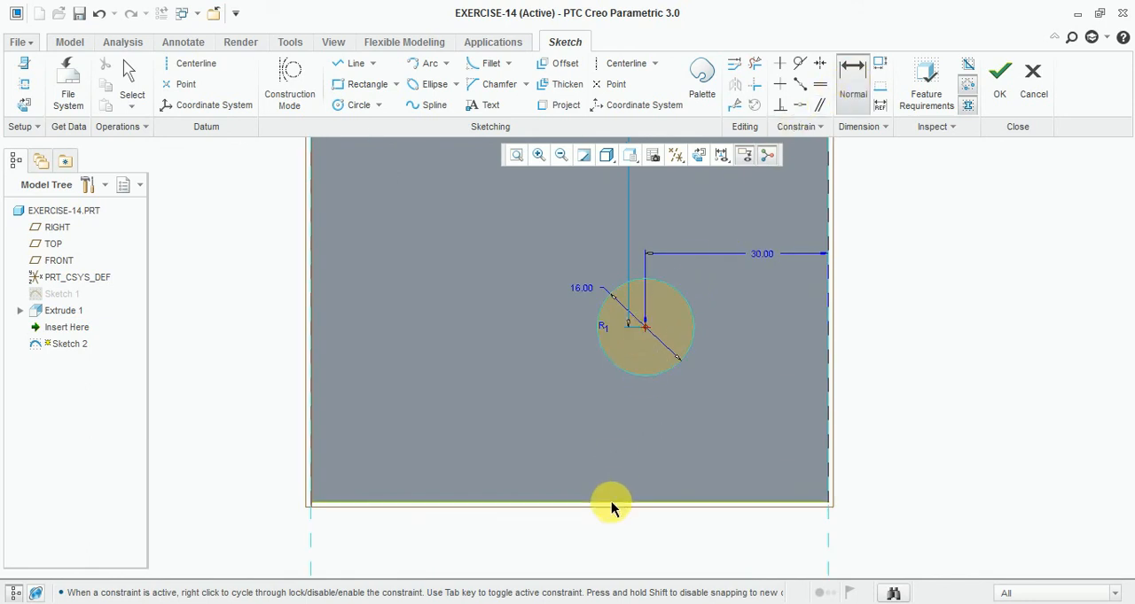
pyautogui.click(610, 502)
pyautogui.middleClick(911, 430)
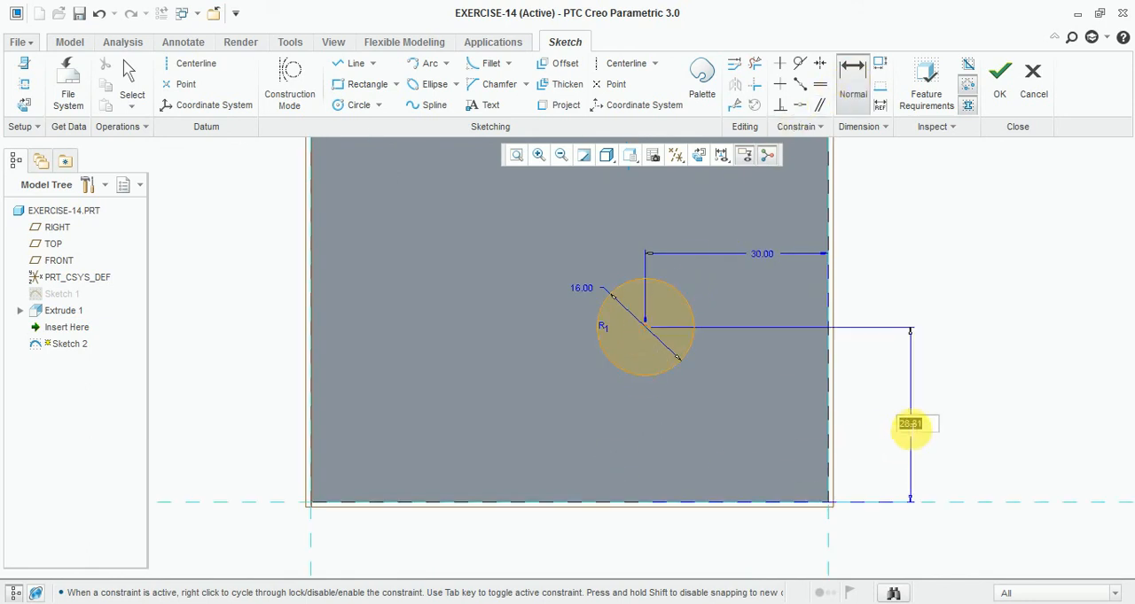
pyautogui.press('Return')
# - Dimension the vertical distance between the two circle centres, and set it to 70
pyautogui.scroll(2, 624, 347)
pyautogui.scroll(-1, 638, 381)
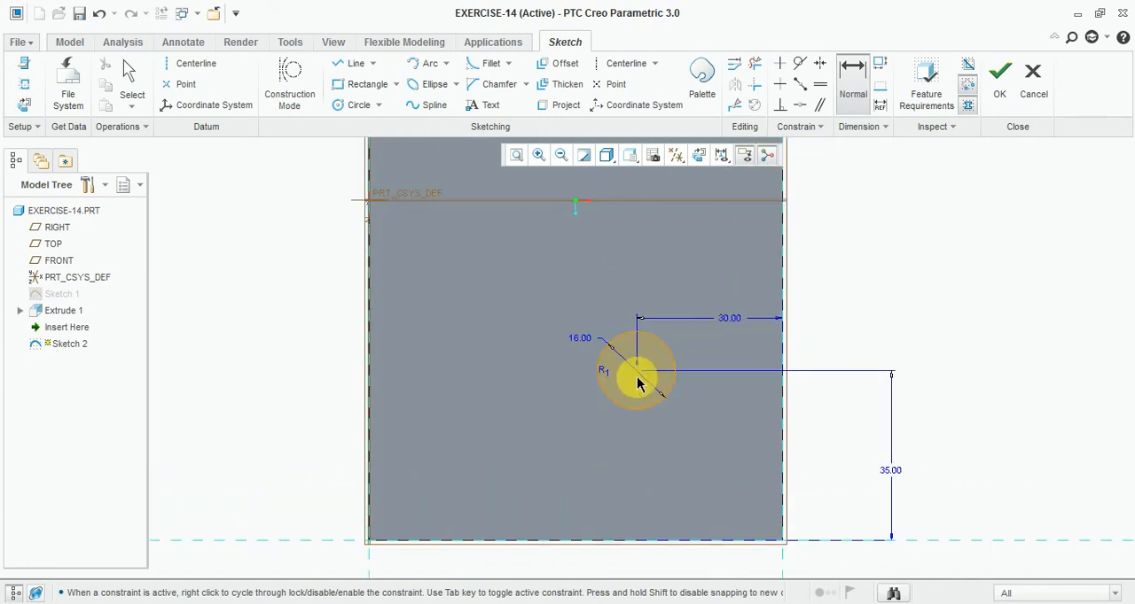
pyautogui.scroll(3, 635, 378)
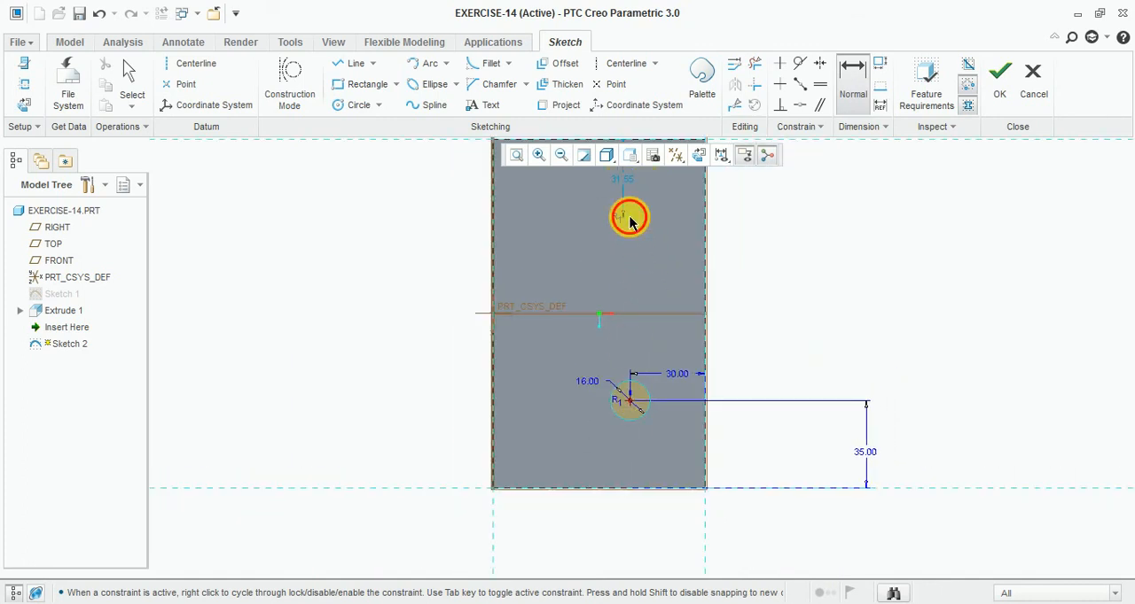
pyautogui.click(629, 219)
pyautogui.middleClick(774, 300)
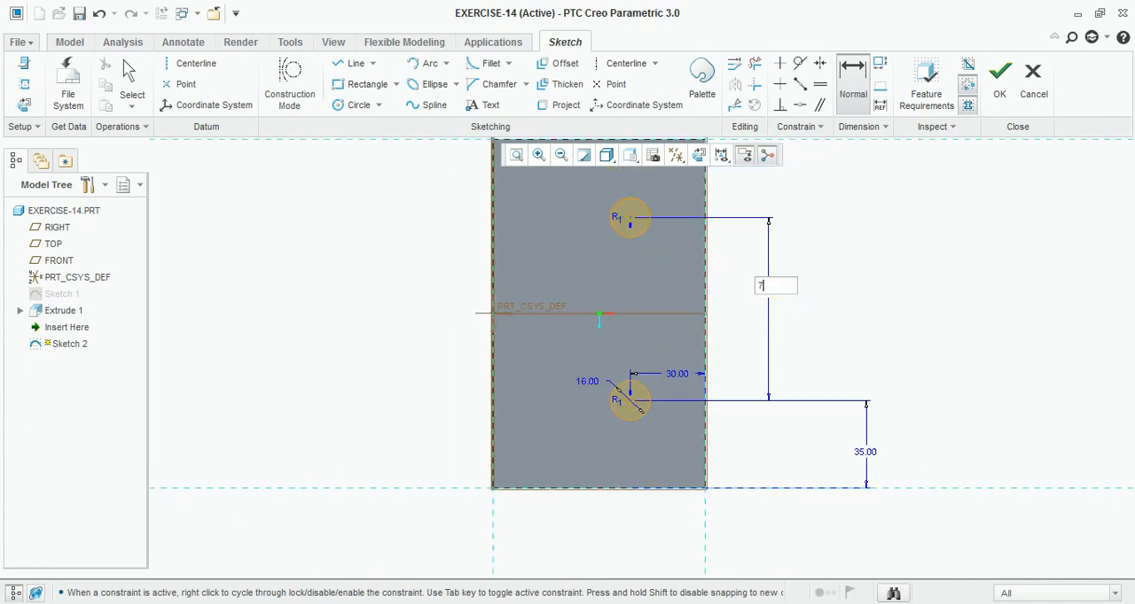
pyautogui.write('70.')
pyautogui.press('Return')
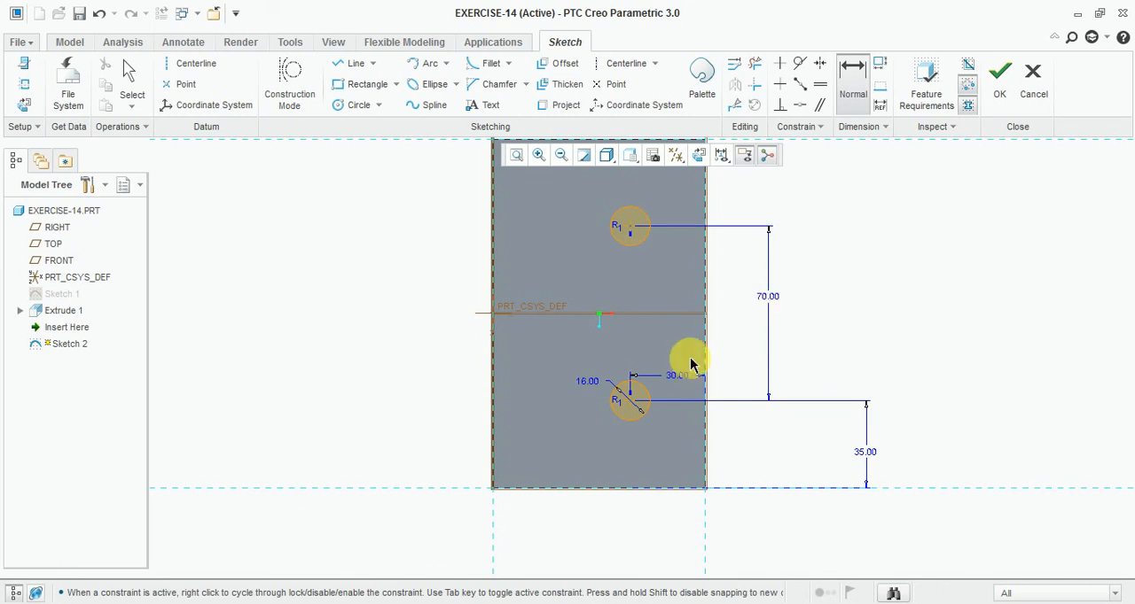
# - Try to dimension the upper circle's centre from the plate's upper edge, and dismiss the added dimension
pyautogui.scroll(1, 674, 345)
pyautogui.scroll(-2, 621, 274)
pyautogui.scroll(2, 620, 270)
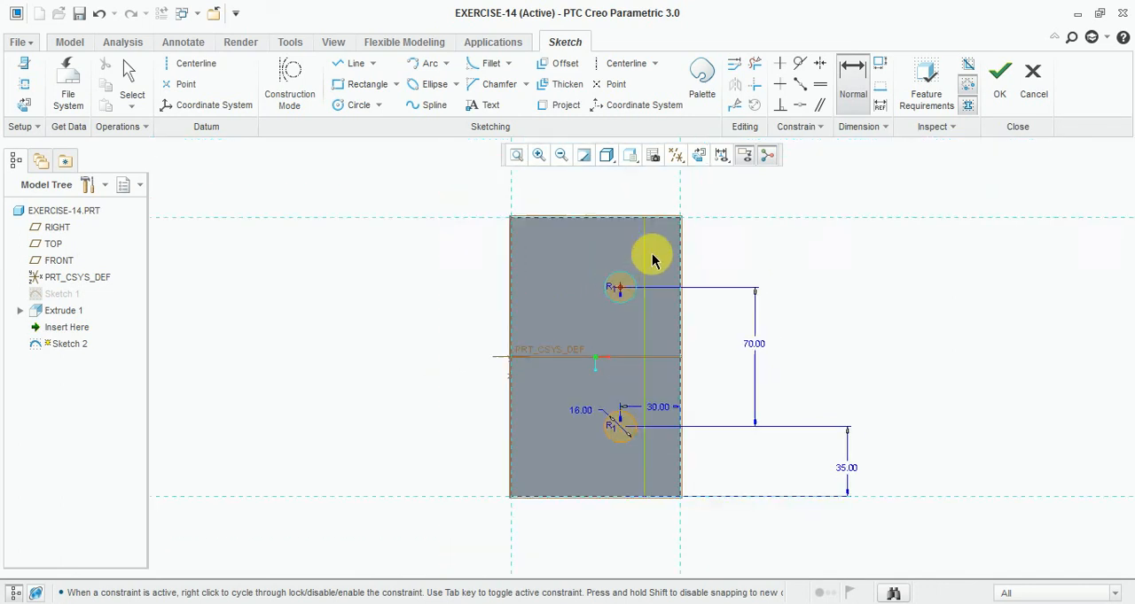
pyautogui.scroll(-3, 656, 222)
pyautogui.click(651, 222)
pyautogui.middleClick(760, 278)
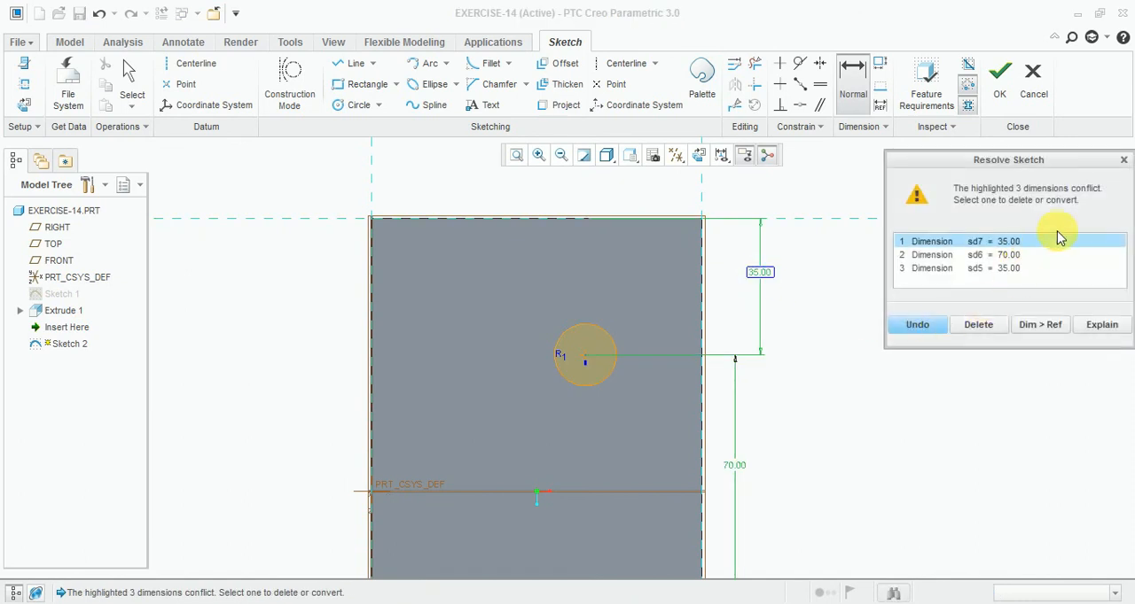
pyautogui.click(1123, 161)
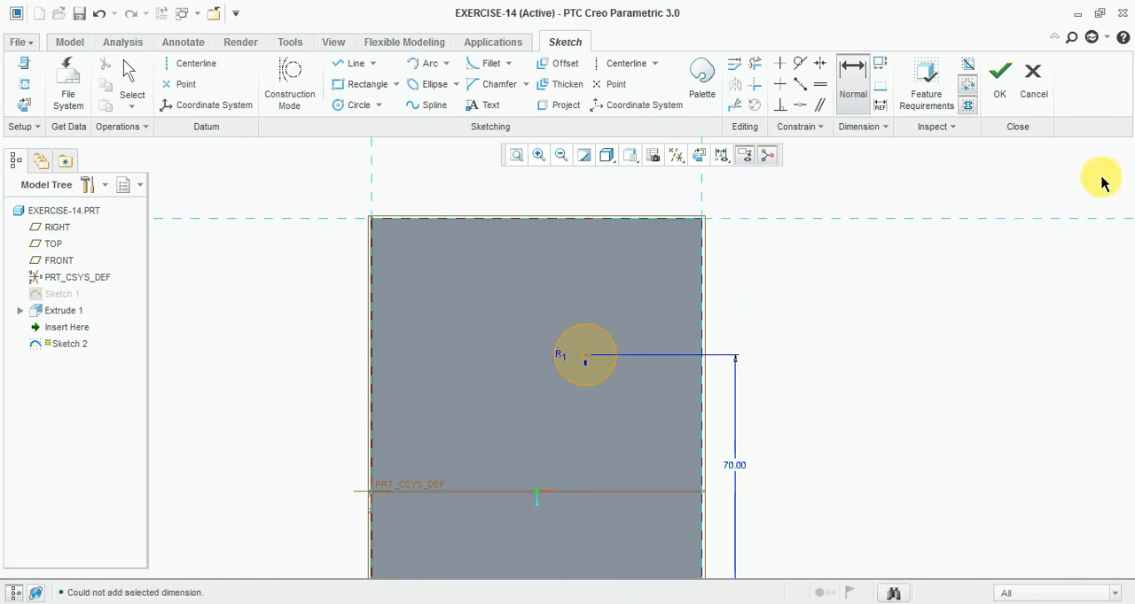
# - Try to dimension the upper circle's centre from the plate's right edge, and discard the added dimension
pyautogui.scroll(-2, 645, 246)
pyautogui.scroll(1, 656, 253)
pyautogui.scroll(1, 631, 372)
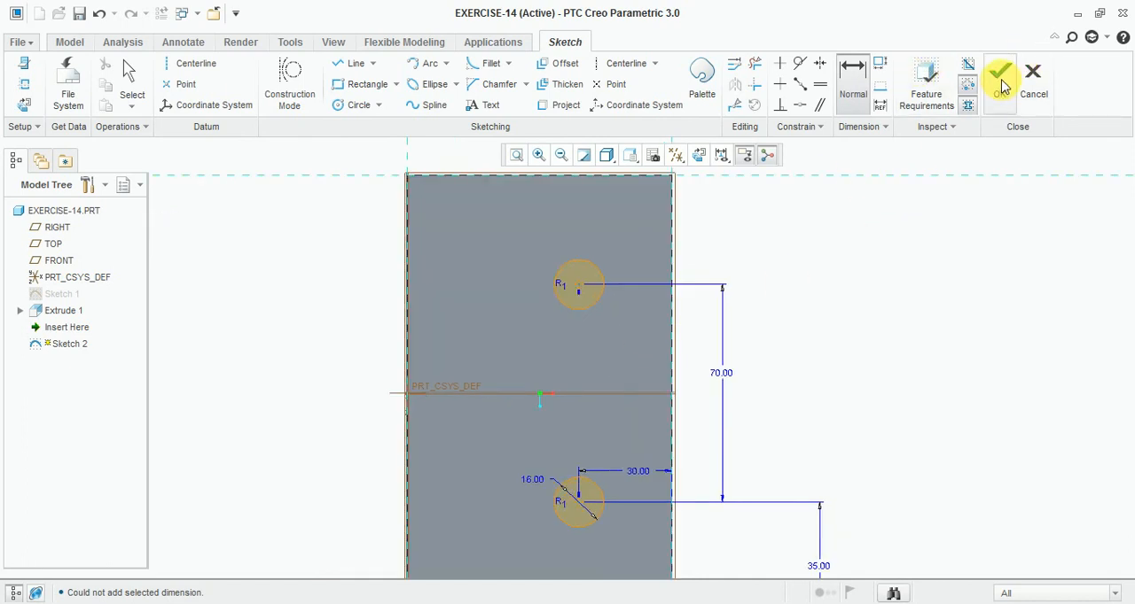
pyautogui.scroll(1, 579, 278)
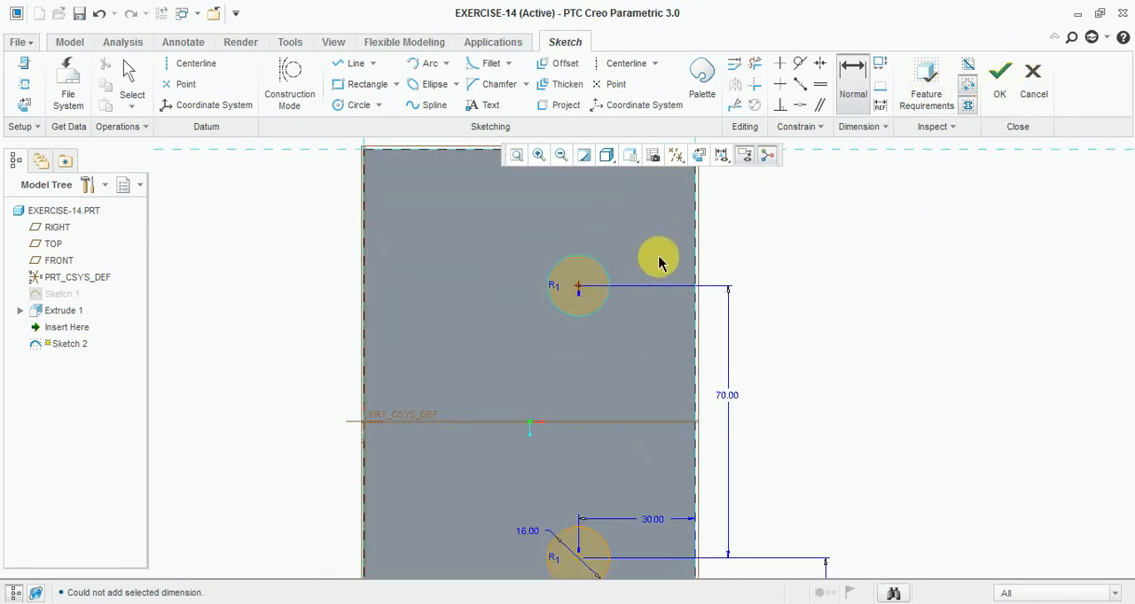
pyautogui.middleClick(632, 237)
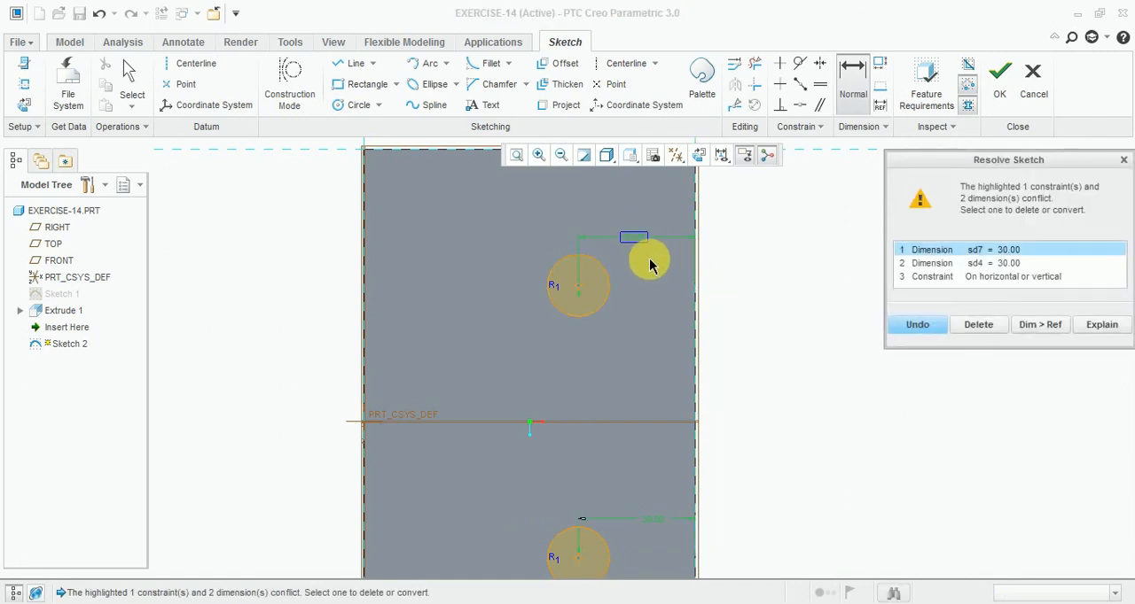
pyautogui.click(1123, 161)
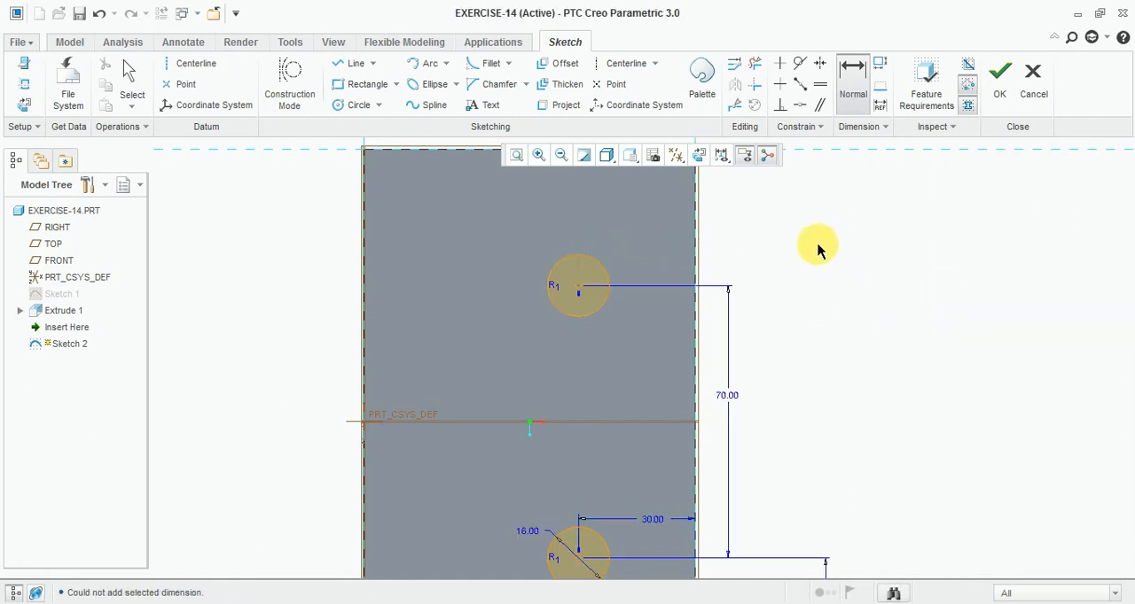
# - Finish the two-circle sketch and extrude it as a through-all cut to make both holes in the base plate
pyautogui.click(1000, 78)
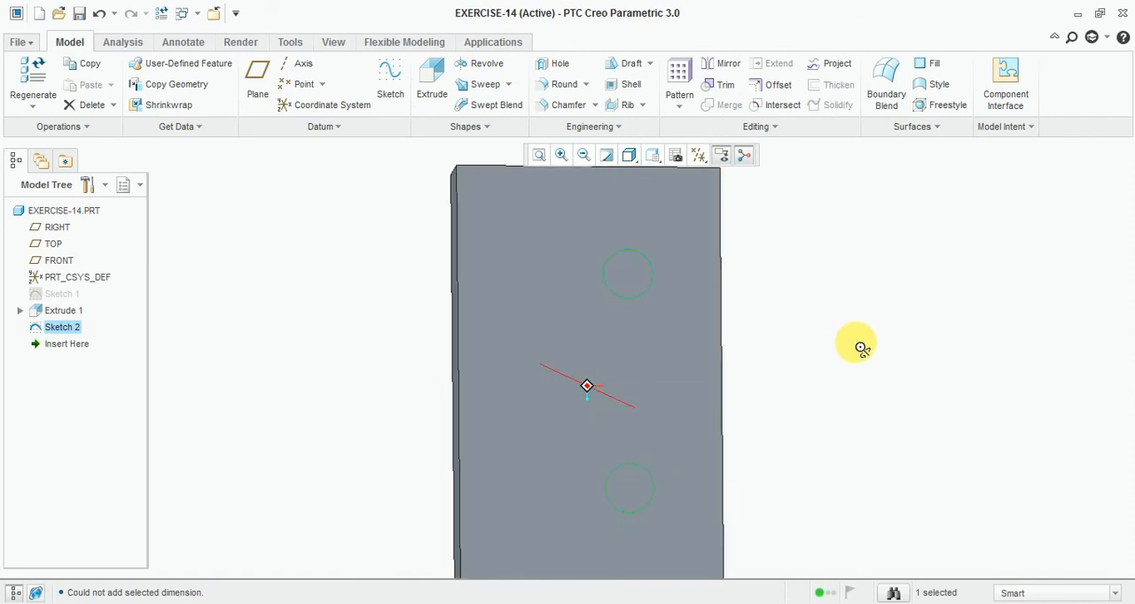
pyautogui.click(430, 93)
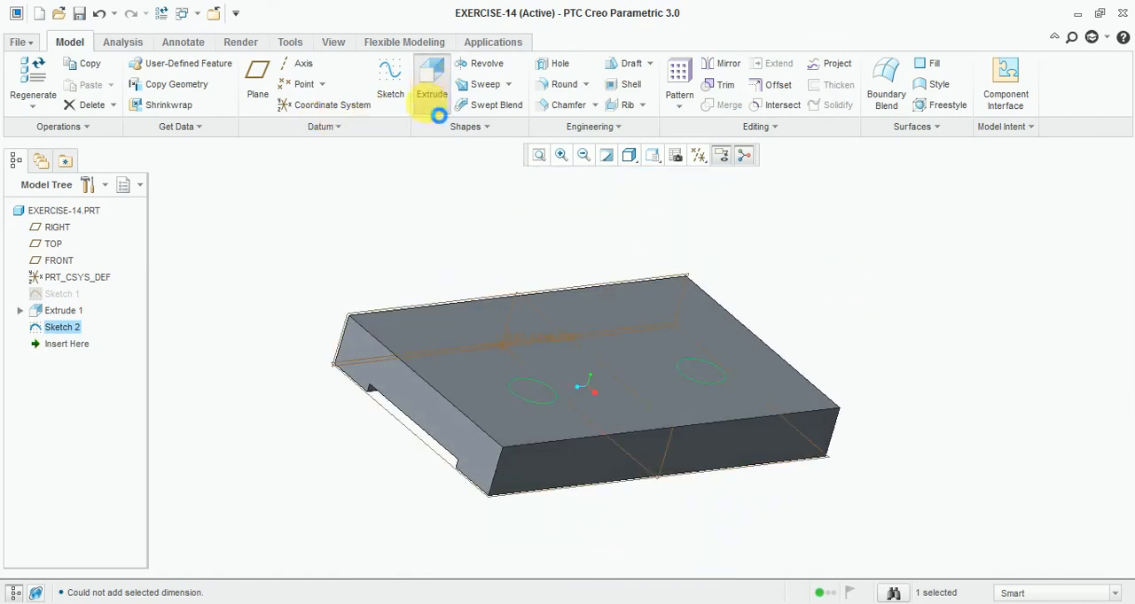
pyautogui.click(177, 84)
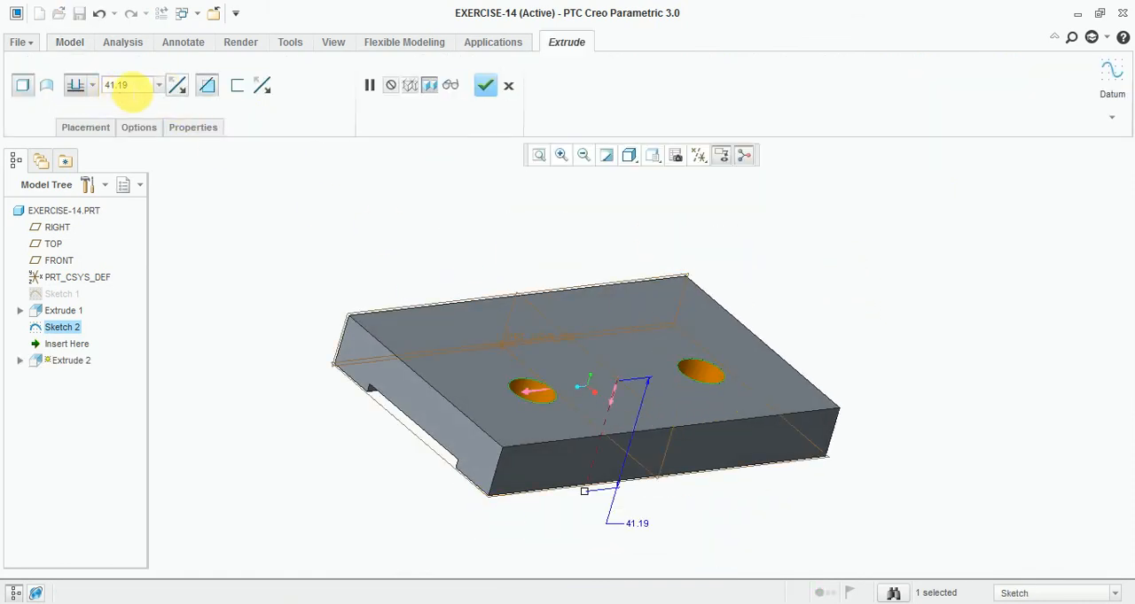
pyautogui.click(93, 84)
pyautogui.click(92, 176)
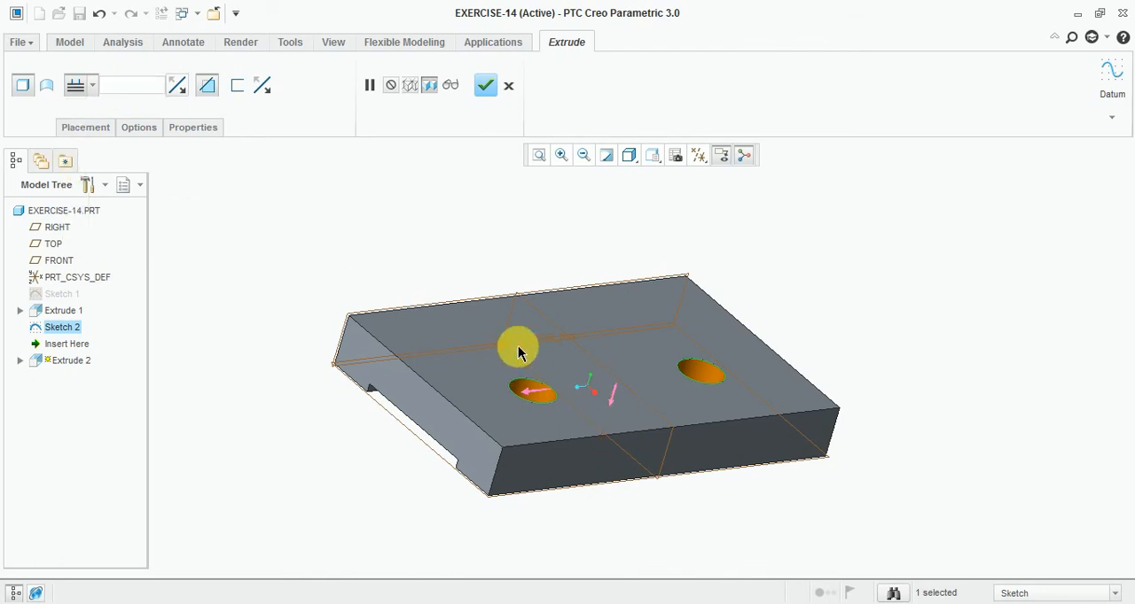
pyautogui.click(485, 86)
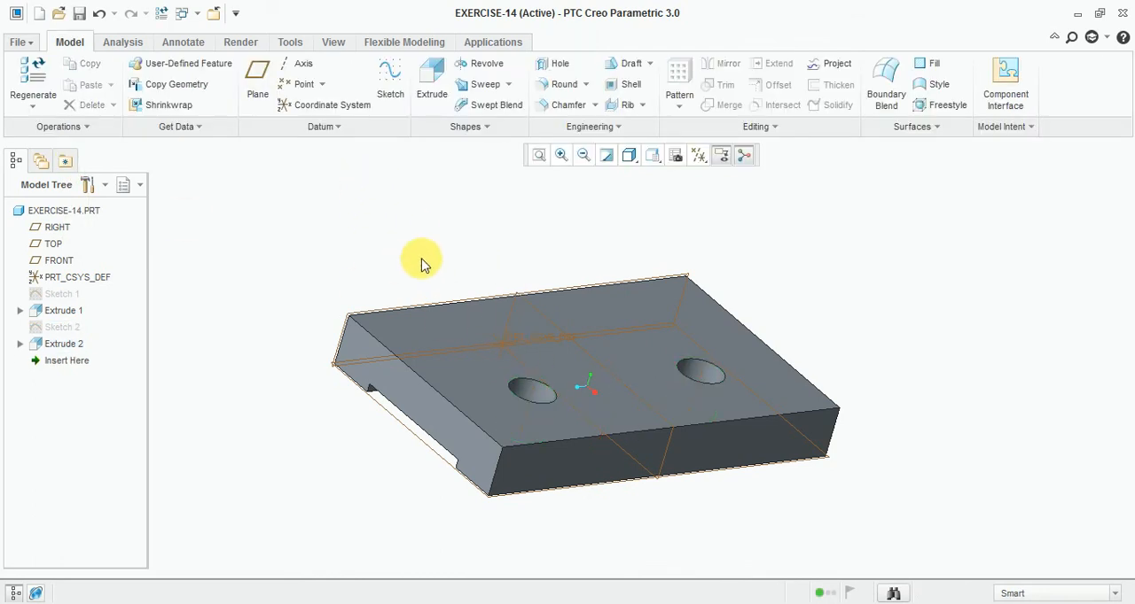
pyautogui.moveTo(417, 258)
pyautogui.mouseDown(button='middle')
pyautogui.moveTo(385, 274)
pyautogui.moveTo(435, 243)
pyautogui.moveTo(421, 257)
pyautogui.moveTo(435, 270)
pyautogui.moveTo(433, 248)
pyautogui.mouseUp(button='middle')
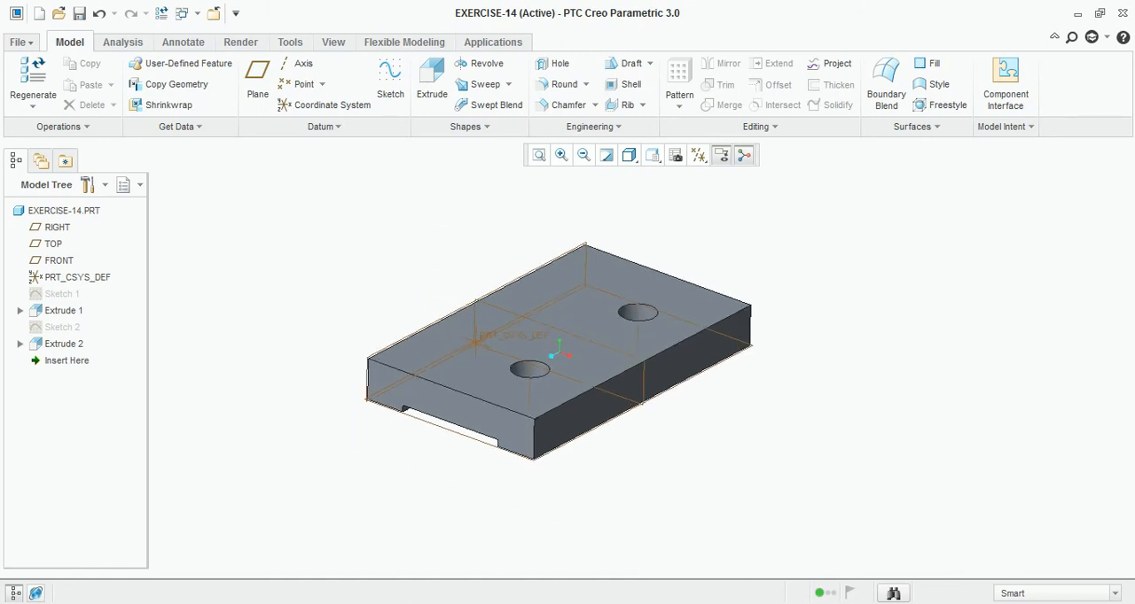
# - Check the boss dimensions in the reference drawing, and start a sketch on the RIGHT datum plane, viewed face-on
pyautogui.click(466, 603)
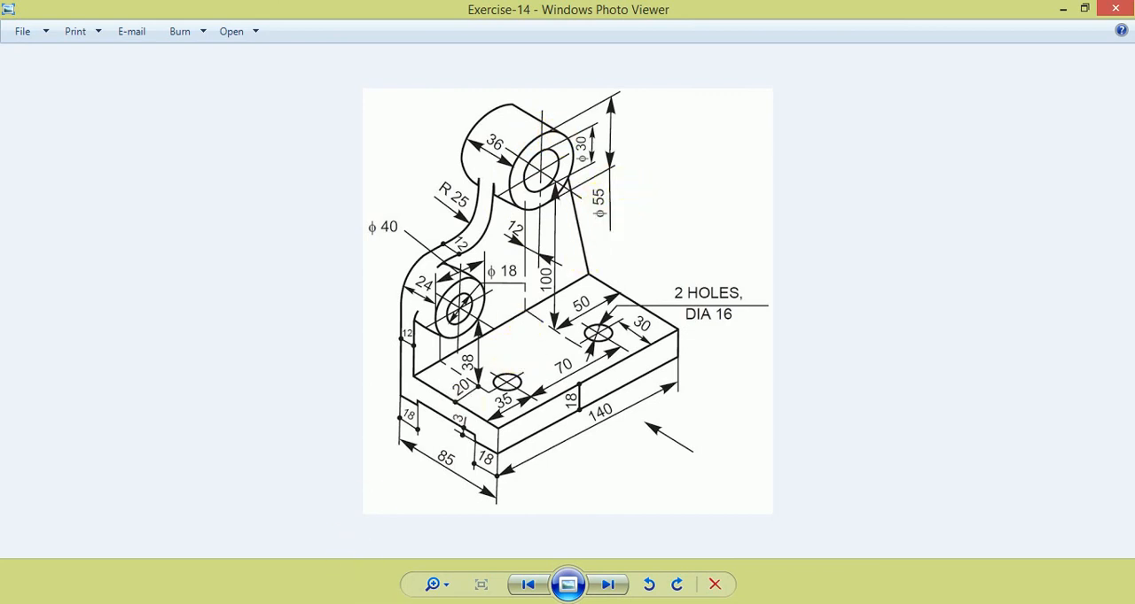
pyautogui.moveTo(425, 603)
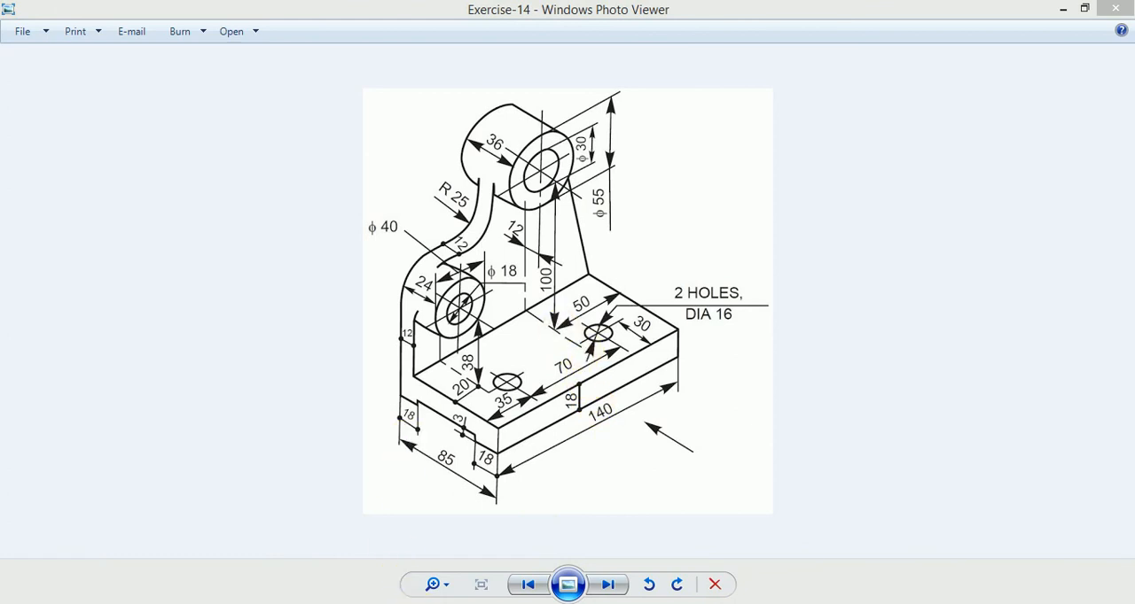
pyautogui.click(354, 527)
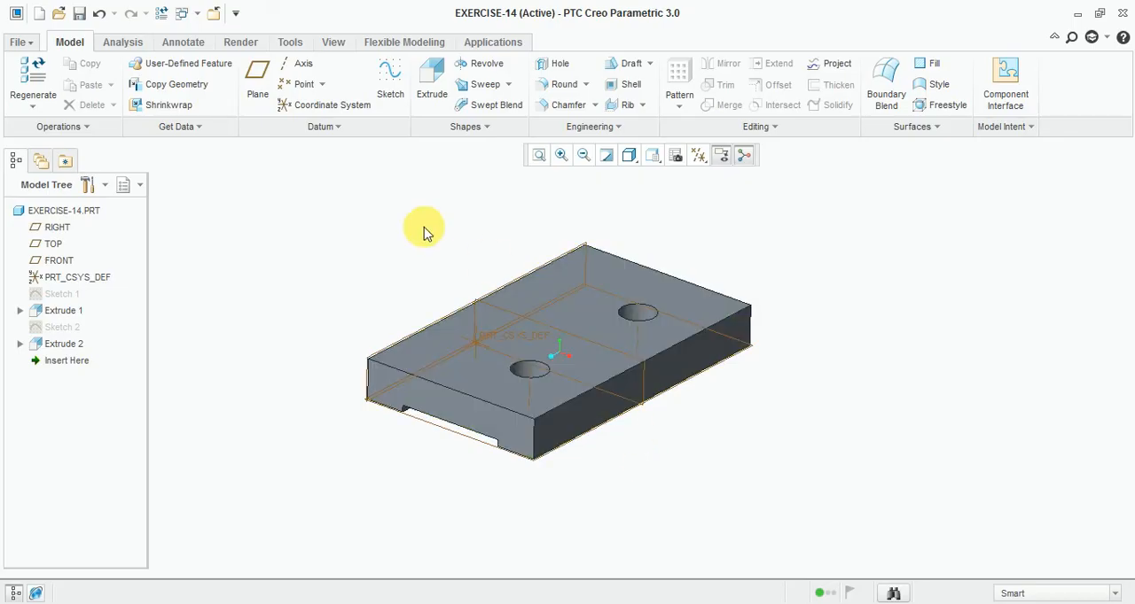
pyautogui.click(389, 78)
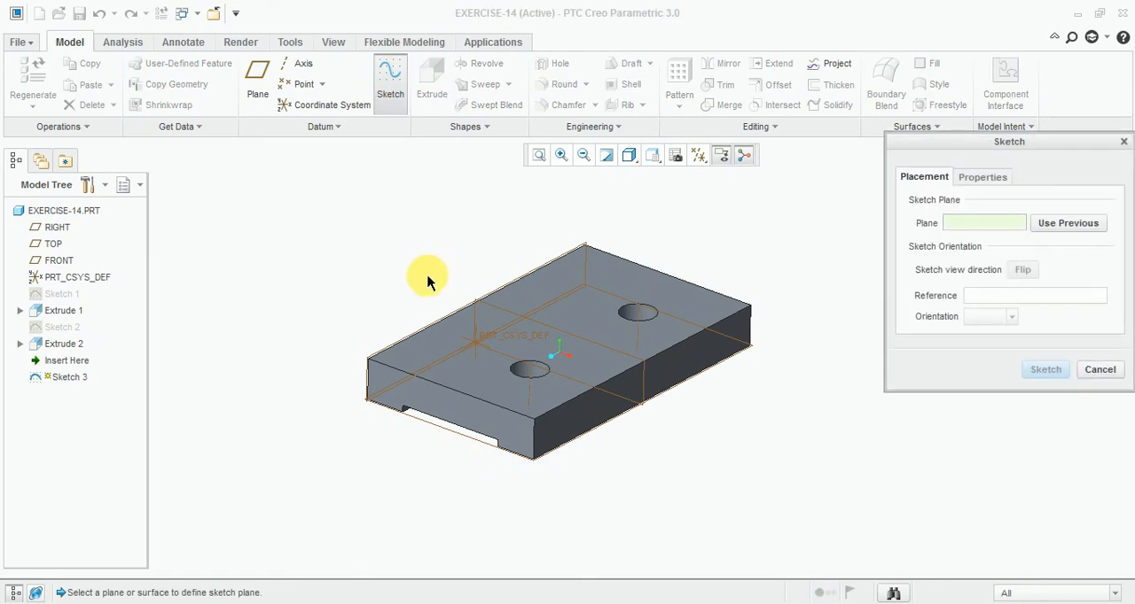
pyautogui.scroll(3, 370, 371)
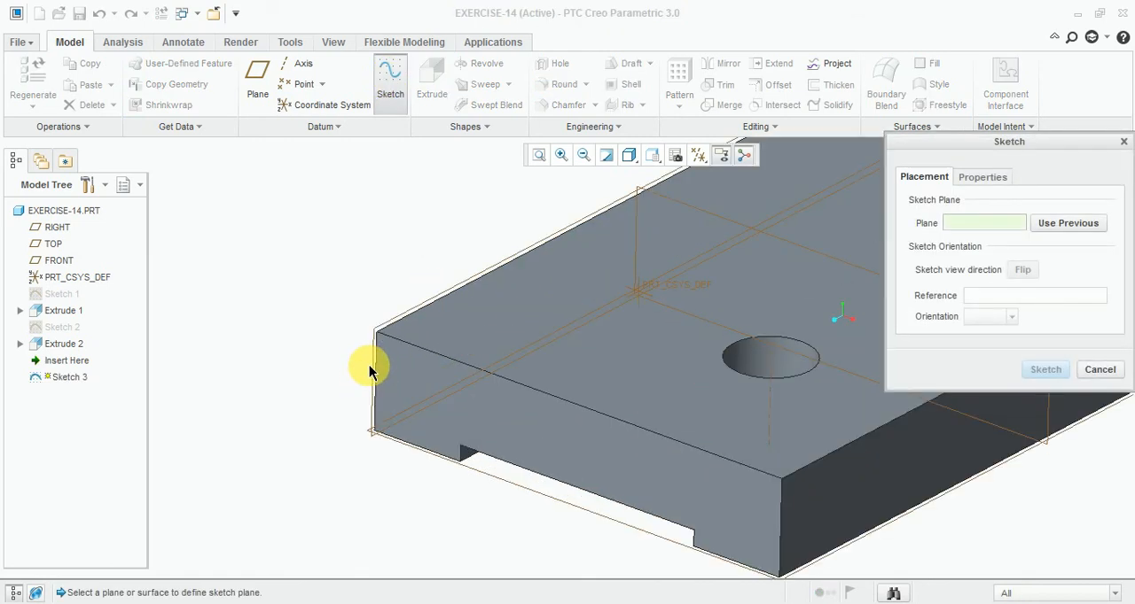
pyautogui.click(373, 371)
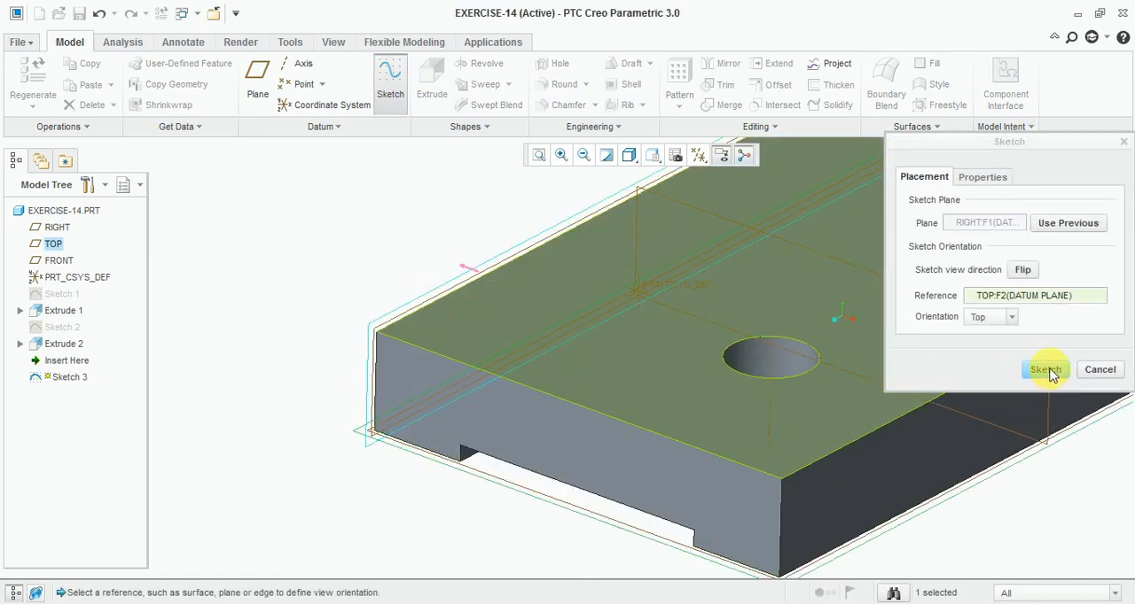
pyautogui.click(1046, 369)
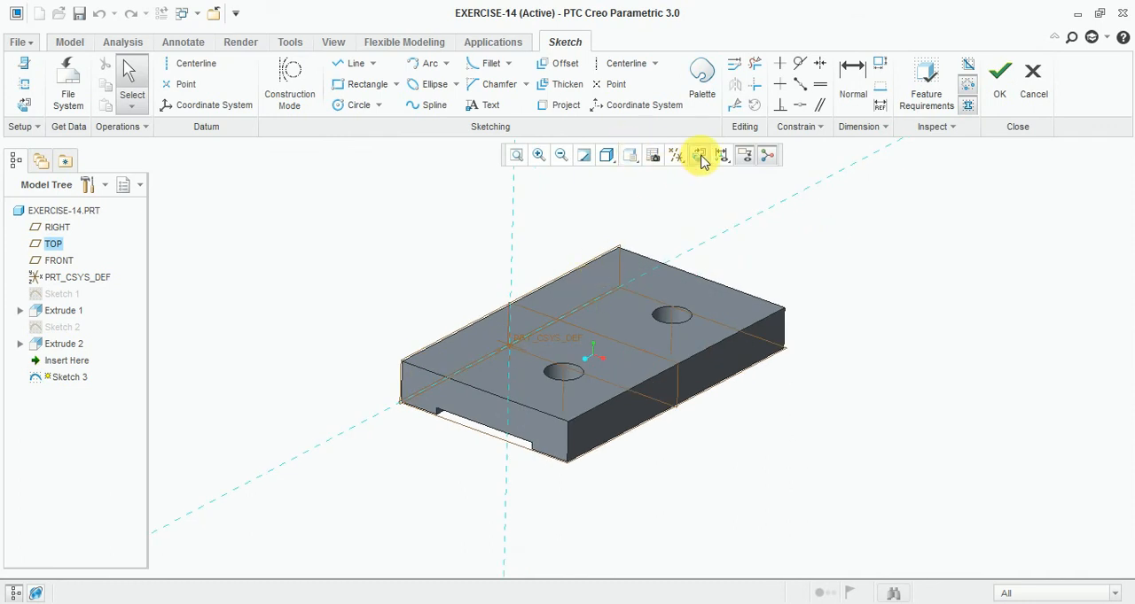
pyautogui.click(699, 157)
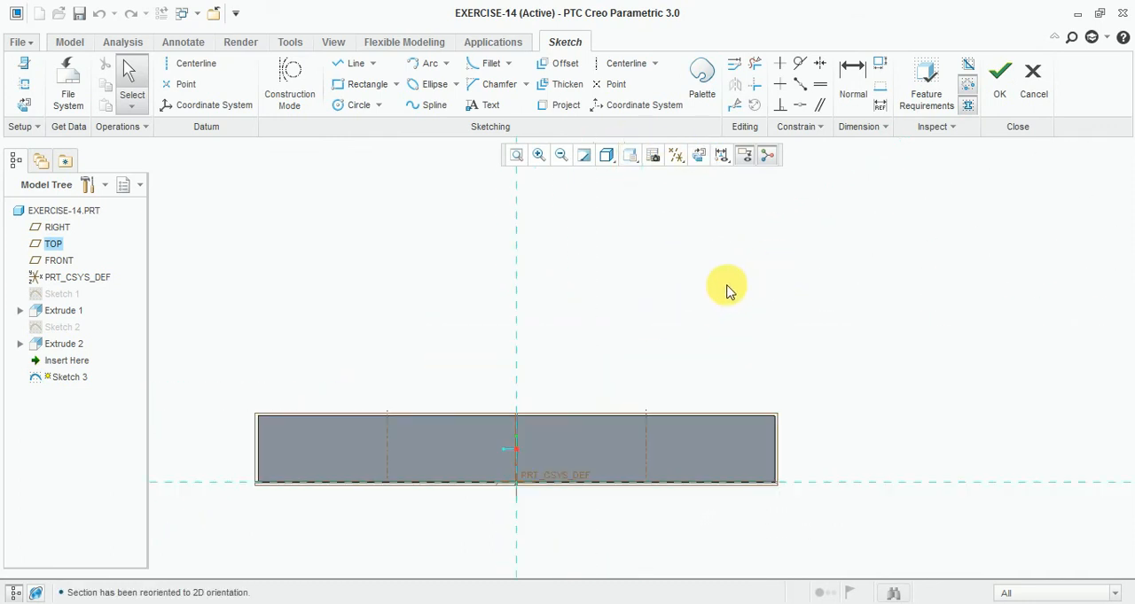
# - Sketch a circle about 21 in diameter above the plate, centred about 39 right of the vertical reference and about 74 above the horizontal one
pyautogui.click(354, 106)
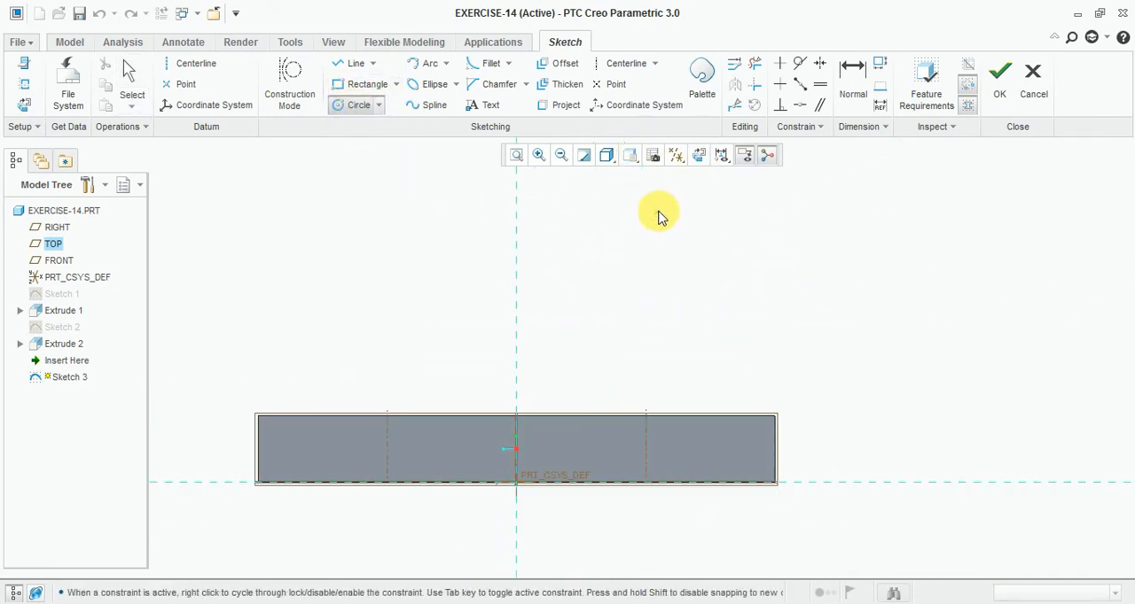
pyautogui.click(658, 212)
pyautogui.click(670, 253)
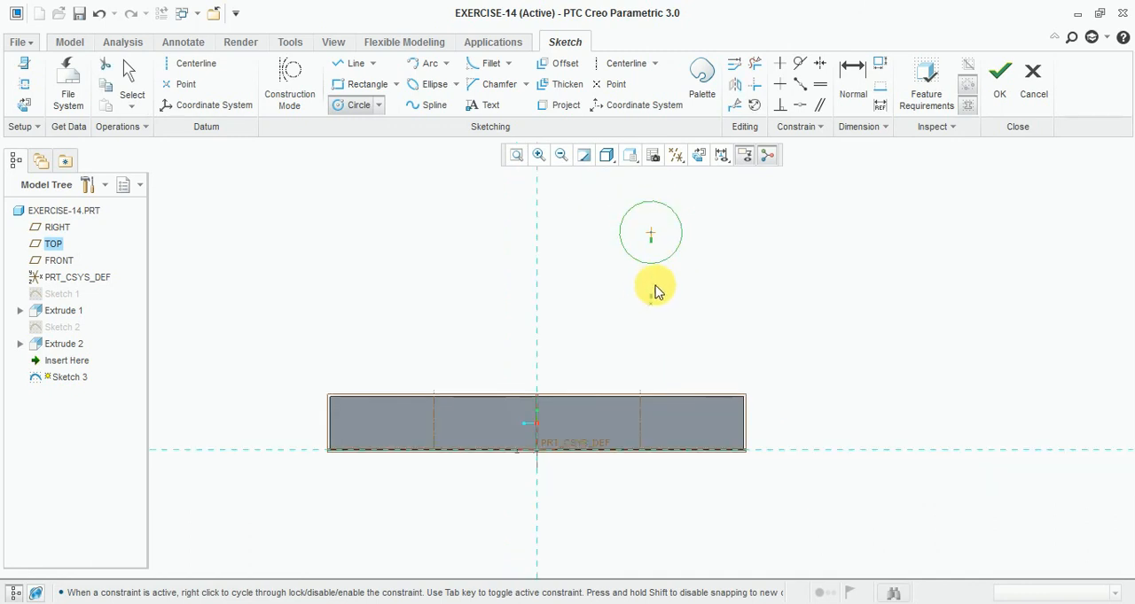
pyautogui.click(332, 254)
pyautogui.click(351, 293)
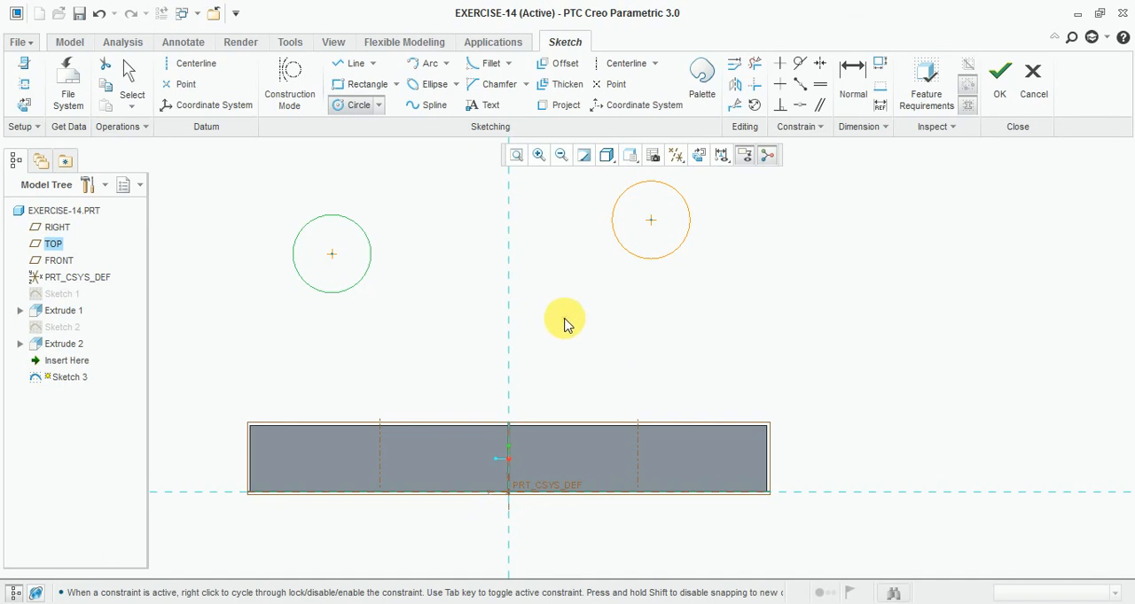
pyautogui.hotkey('ctrl', 'z')
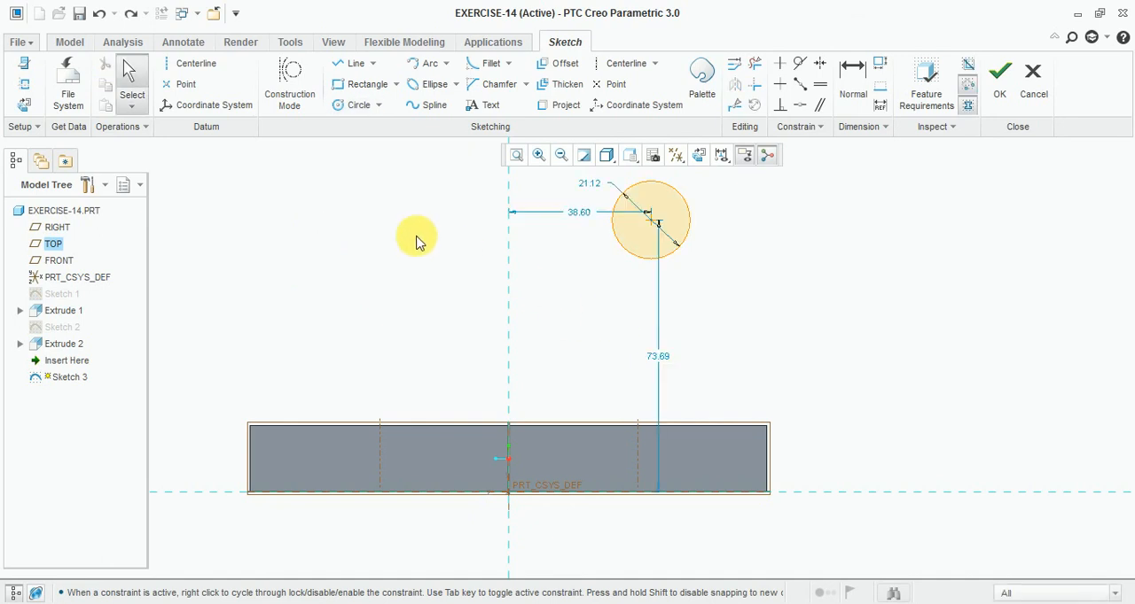
# - Sketch a second circle about 32 in diameter, centred about 51 left of the vertical reference and about 65 above the horizontal one
pyautogui.click(359, 107)
pyautogui.click(322, 254)
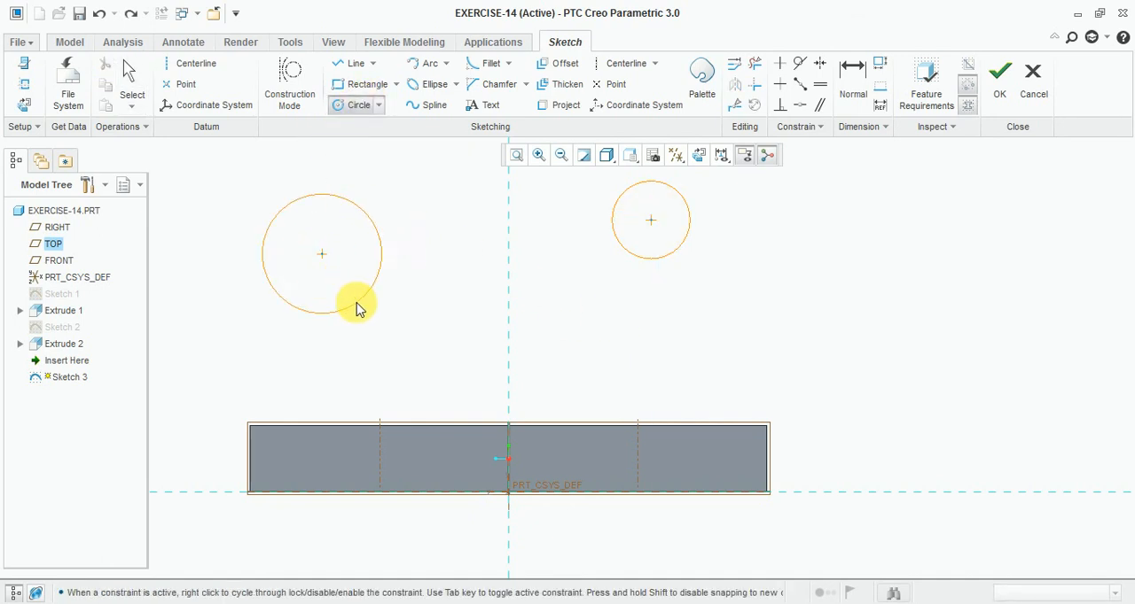
pyautogui.click(356, 306)
pyautogui.middleClick(713, 357)
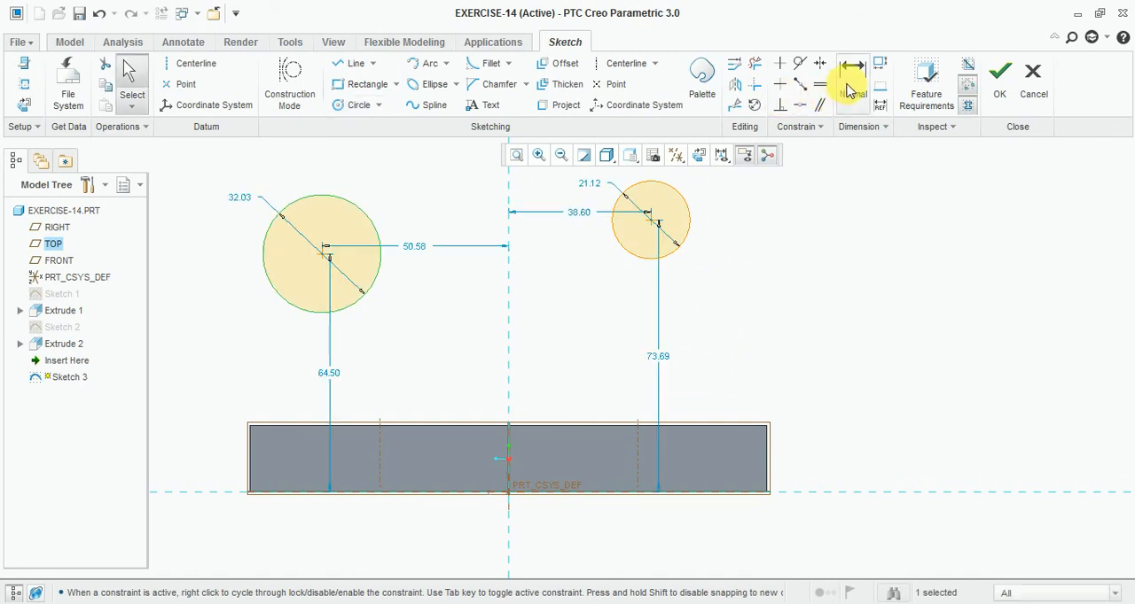
# - Set the diameter of the circle right of the vertical reference to 55
pyautogui.doubleClick(589, 184)
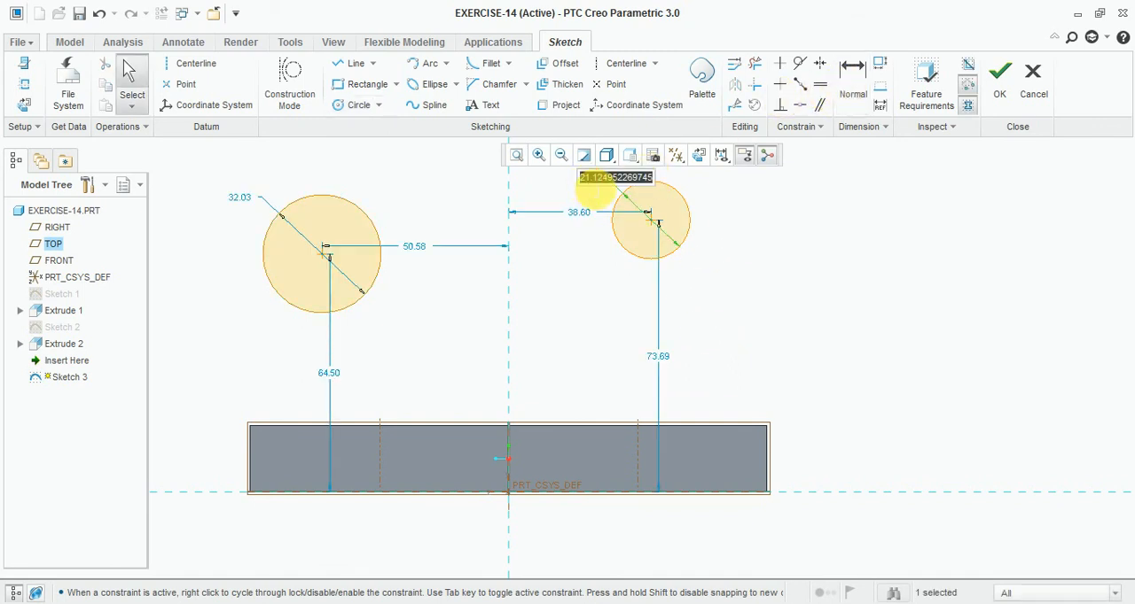
pyautogui.write('55')
pyautogui.press('Return')
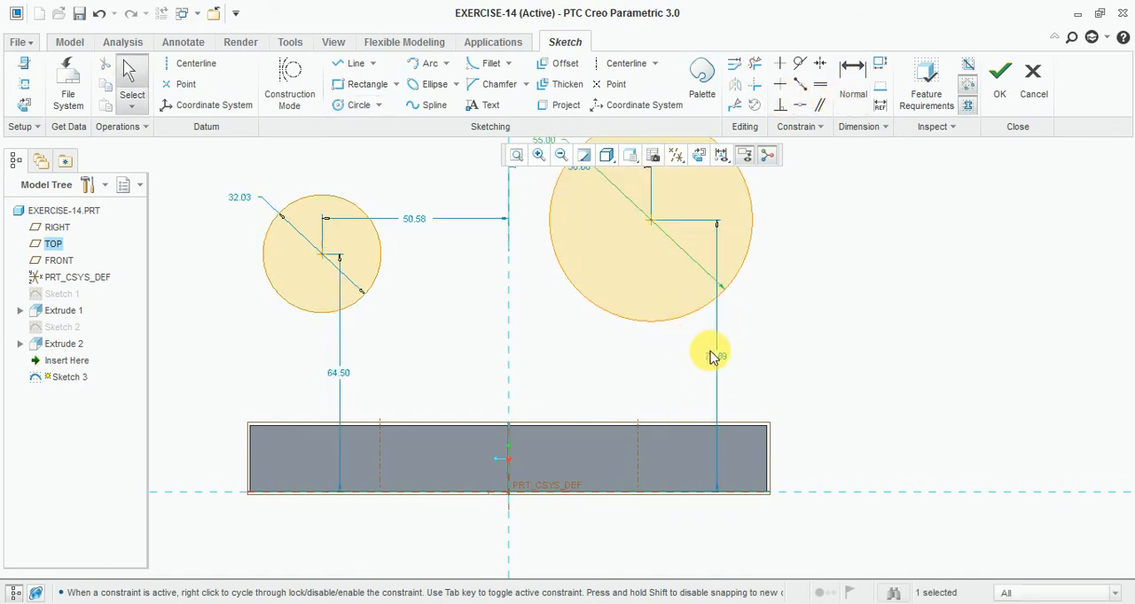
# - Dimension the height of the 55-diameter circle's centre above the plate's top edge, and set it to 100
pyautogui.doubleClick(714, 354)
pyautogui.click(851, 81)
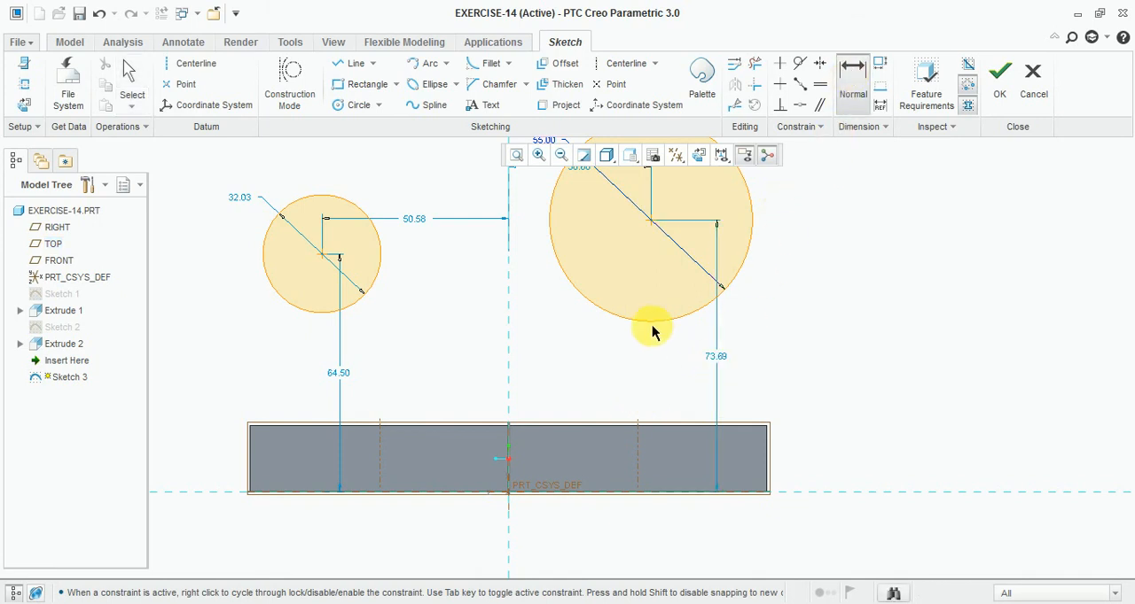
pyautogui.click(651, 224)
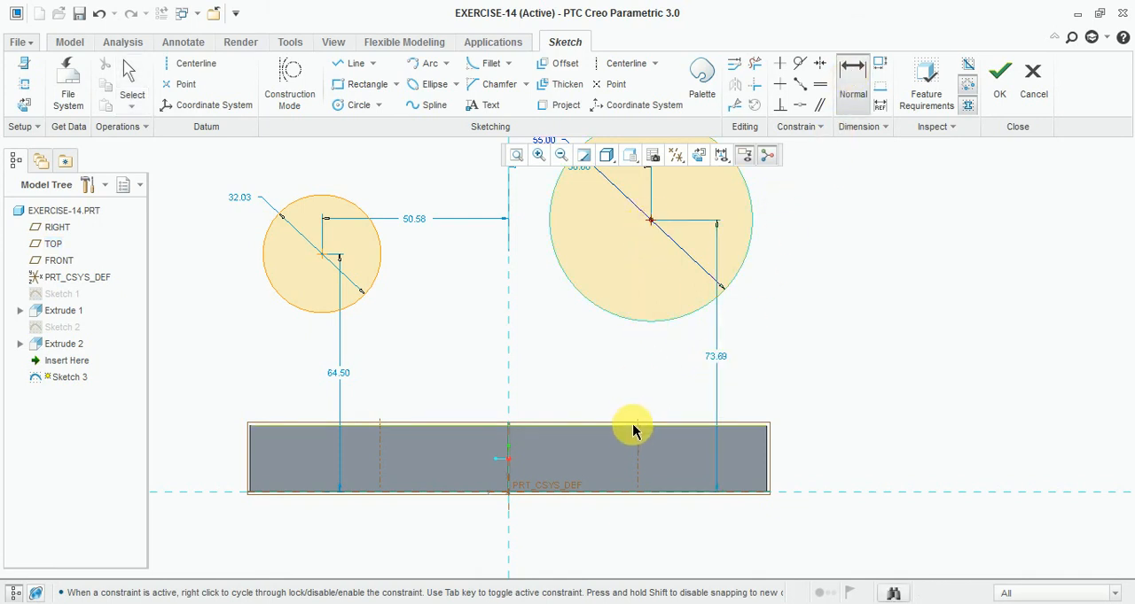
pyautogui.click(633, 424)
pyautogui.middleClick(788, 354)
pyautogui.write('100')
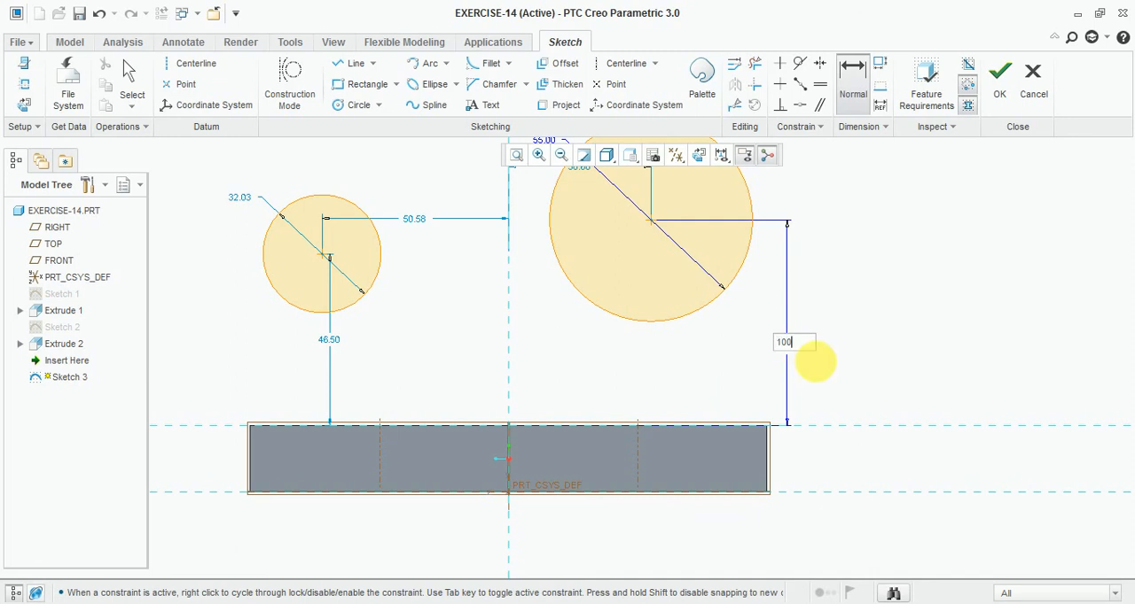
pyautogui.press('Return')
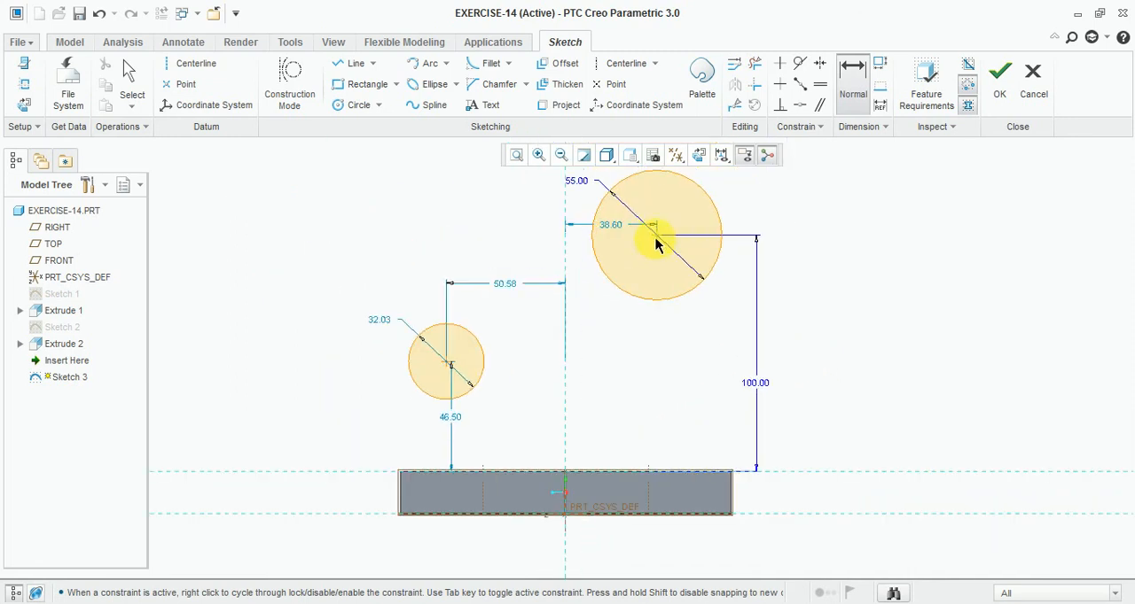
# - Dimension the horizontal distance from the 55-diameter circle's centre to the plate's right edge, and set it to 50
pyautogui.click(670, 298)
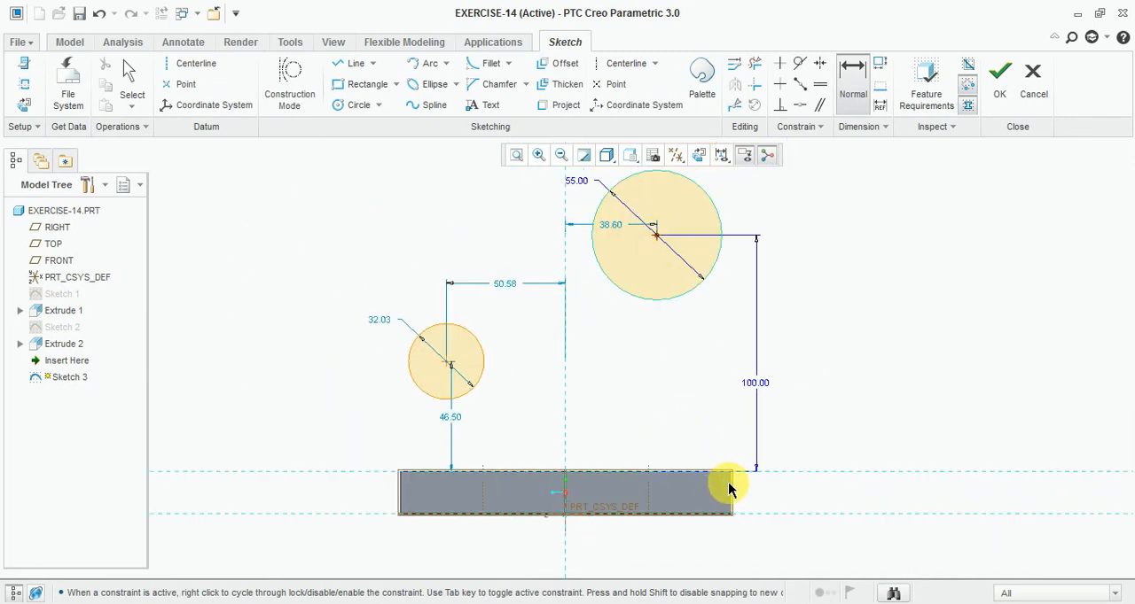
pyautogui.click(729, 486)
pyautogui.middleClick(707, 388)
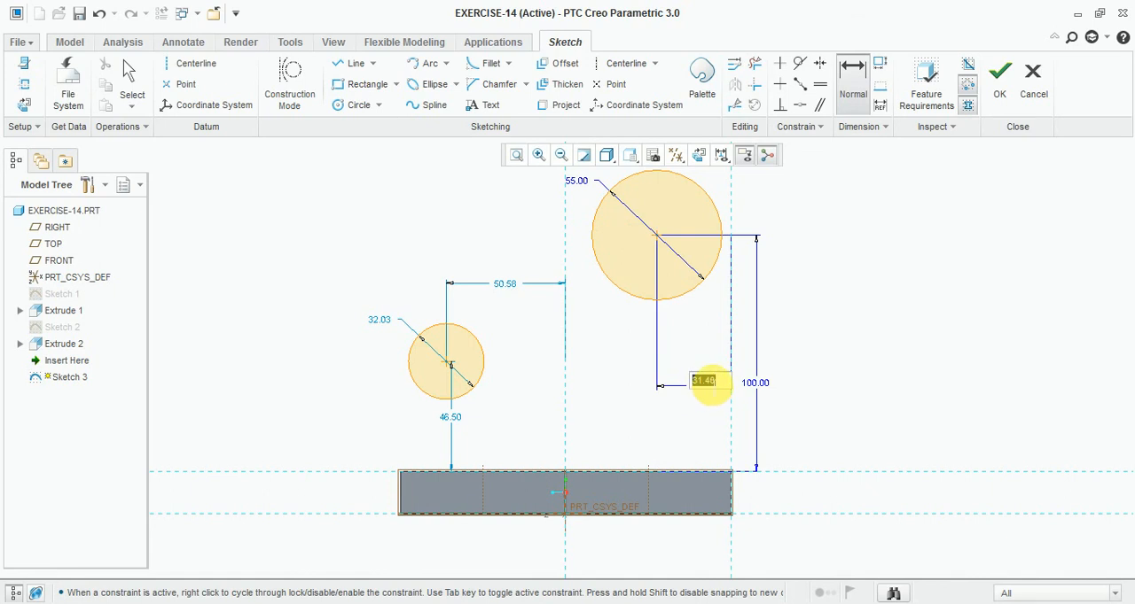
pyautogui.write('50')
pyautogui.press('Return')
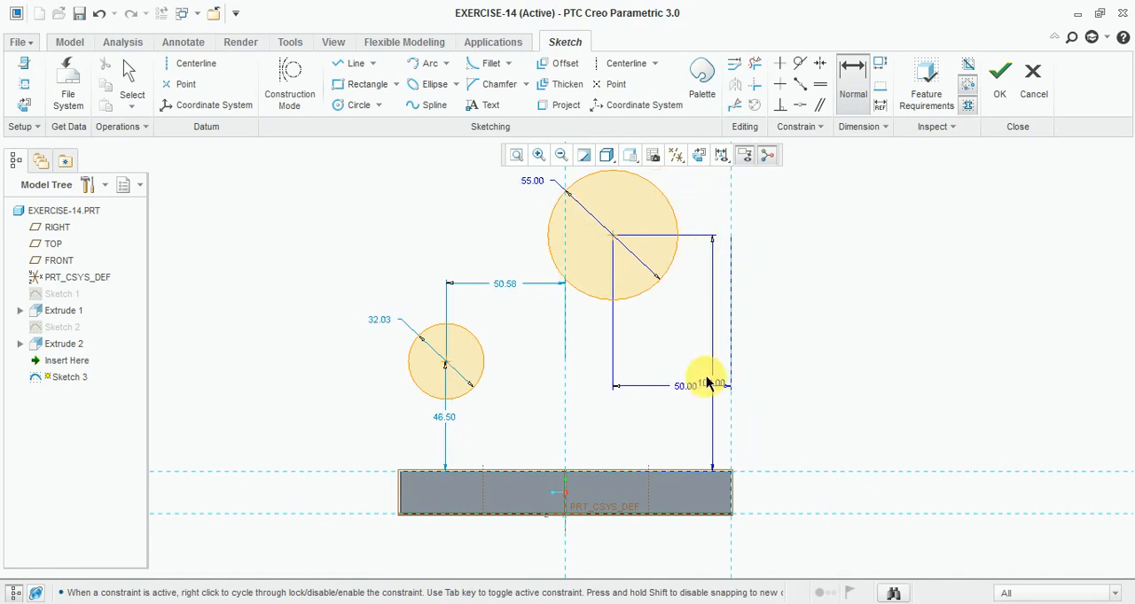
# - Check the small boss position in the reference drawing, and set the smaller circle's centre height above the plate's top edge to 38
pyautogui.scroll(1, 493, 355)
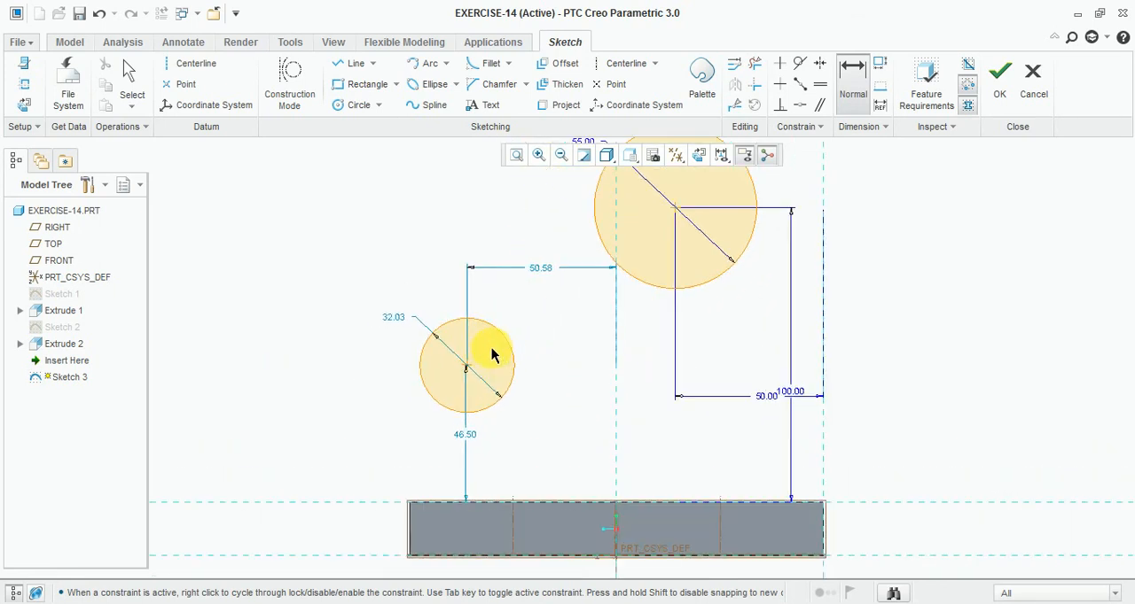
pyautogui.scroll(-1, 454, 393)
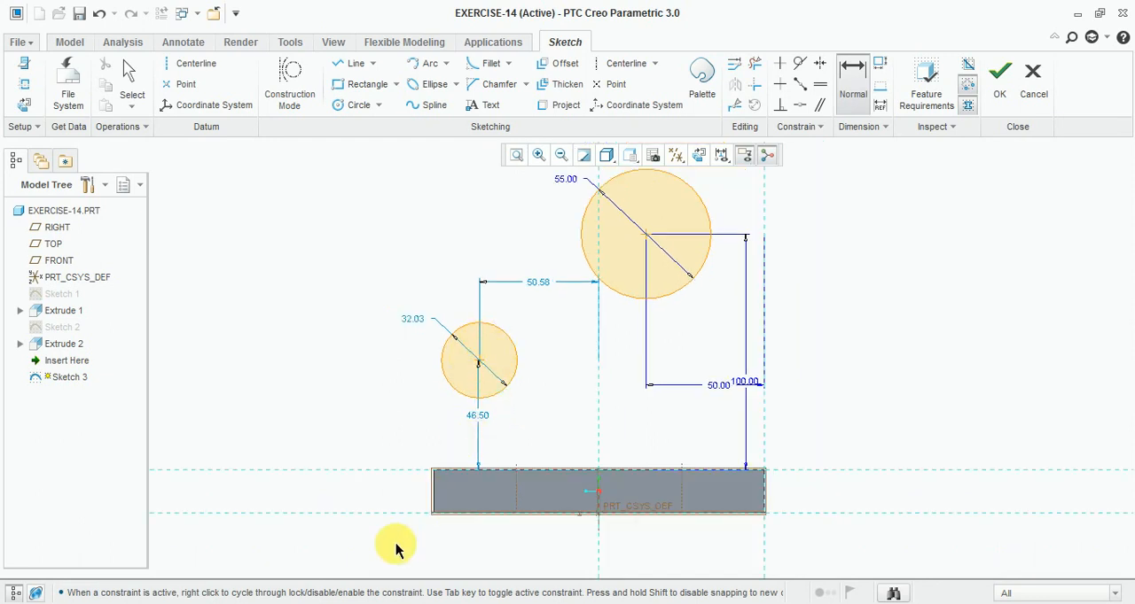
pyautogui.hotkey('alt', 'Tab')
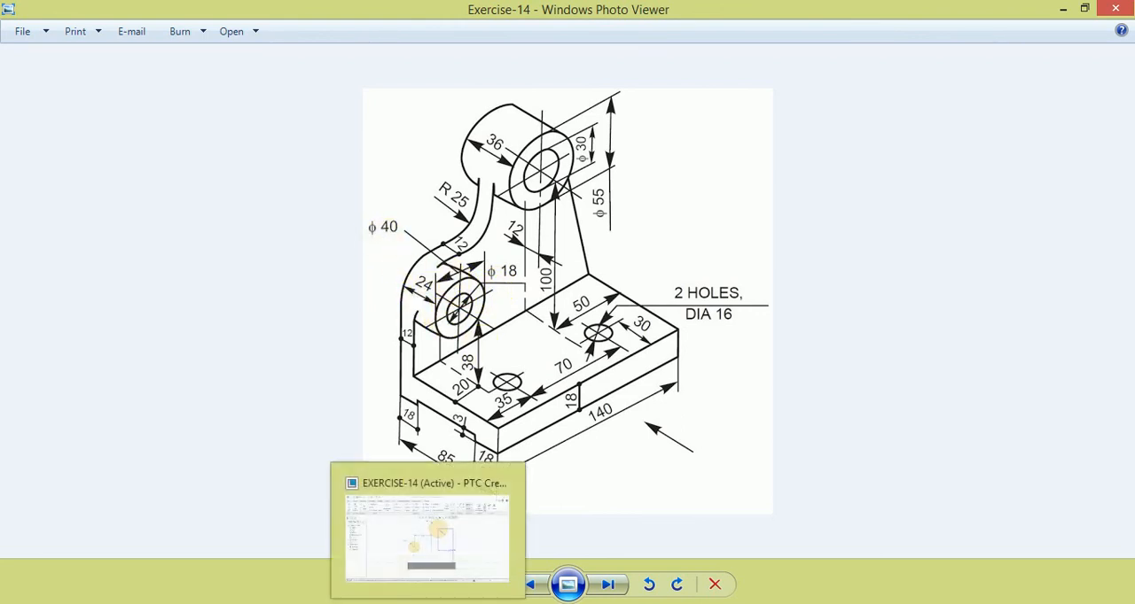
pyautogui.click(425, 537)
pyautogui.scroll(2, 455, 417)
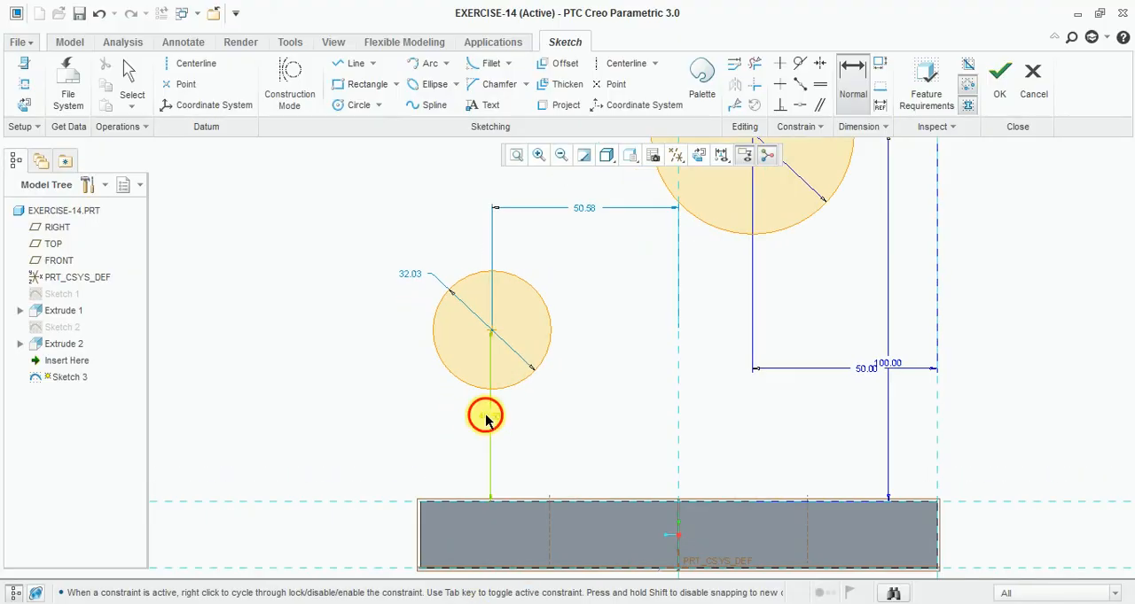
pyautogui.middleClick(490, 426)
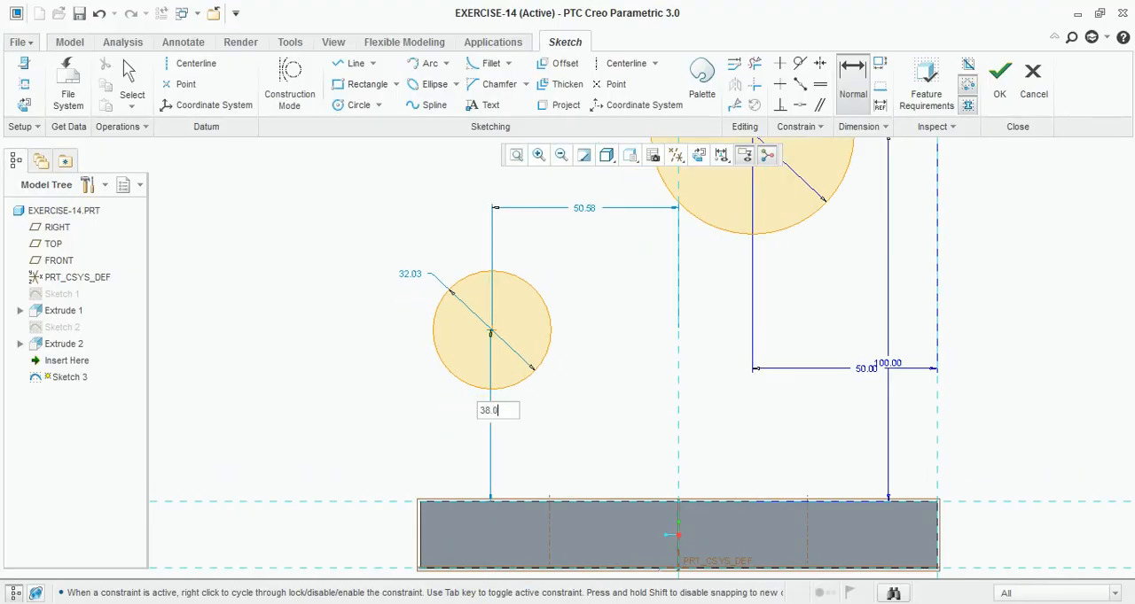
pyautogui.press('Return')
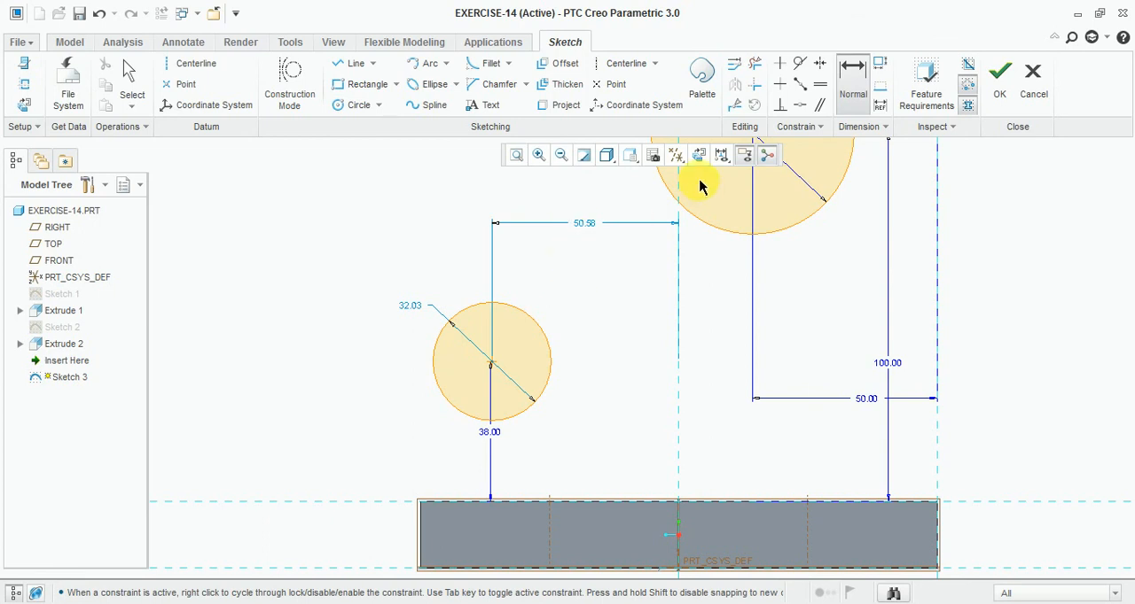
# - Dimension the horizontal distance from the smaller circle's centre to the plate's left edge, and set it to 20
pyautogui.click(492, 365)
pyautogui.middleClick(414, 432)
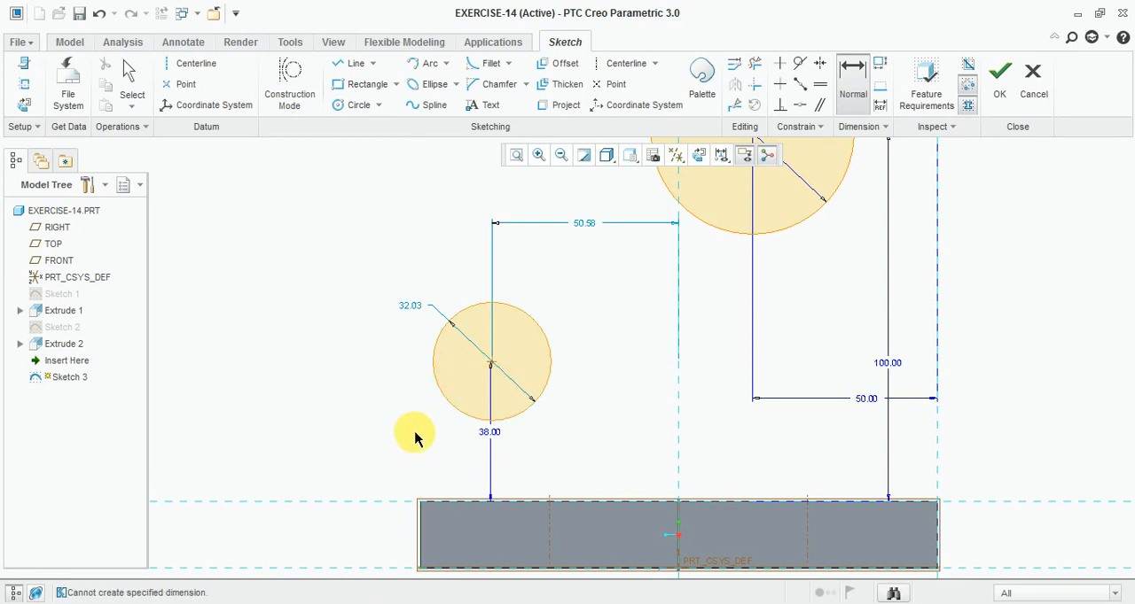
pyautogui.click(490, 364)
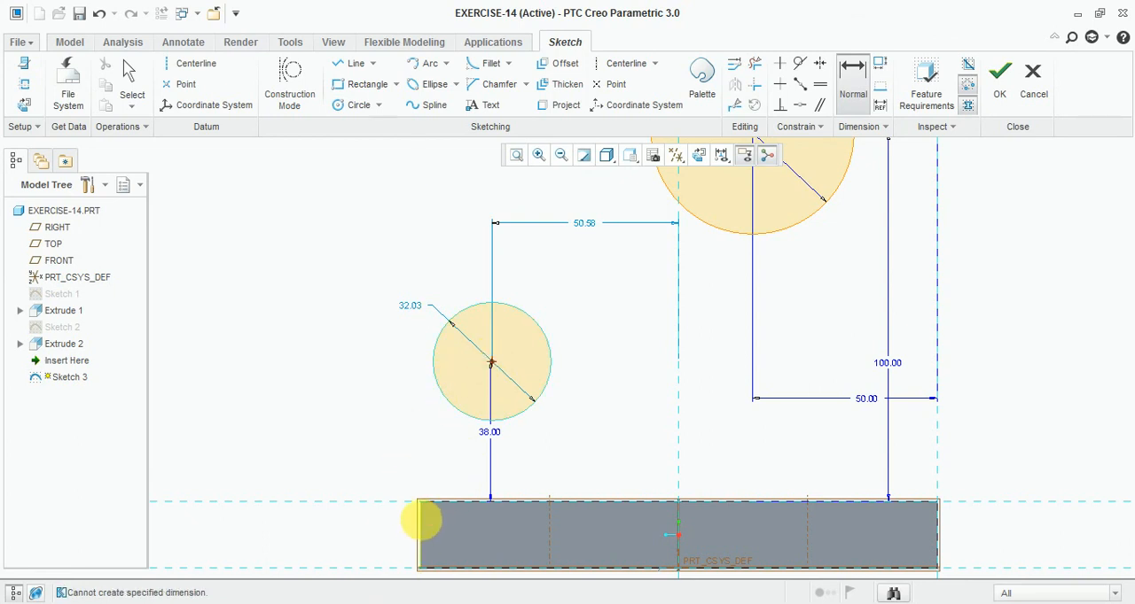
pyautogui.click(420, 521)
pyautogui.middleClick(410, 435)
pyautogui.write('20')
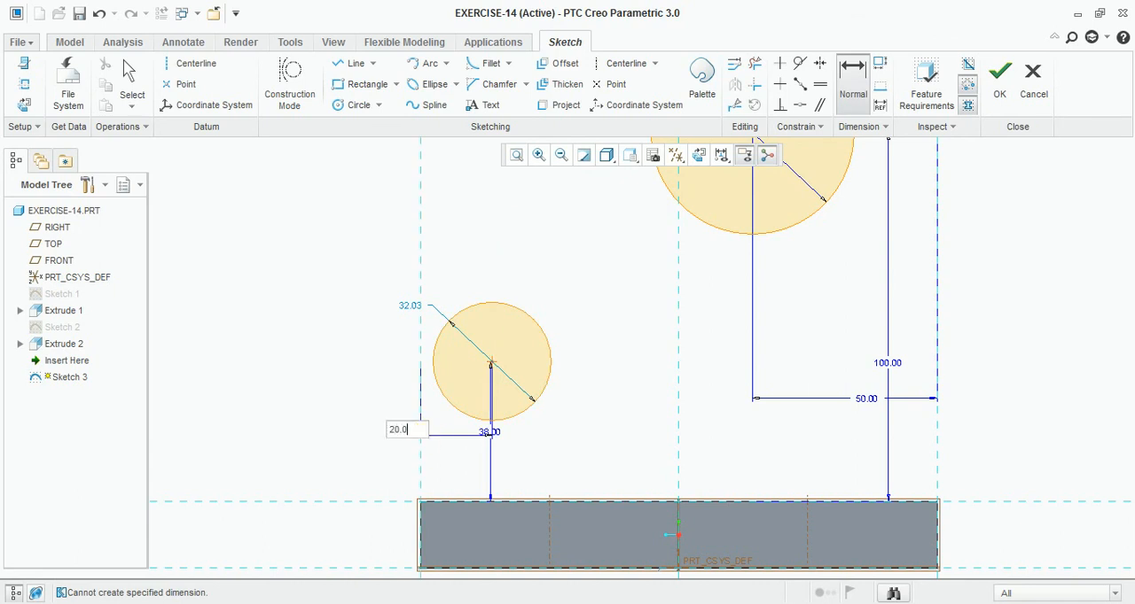
pyautogui.press('Return')
# - Set the smaller circle's diameter to 40, and finish the boss sketch, returning to the standard 3D orientation
pyautogui.middleClick(407, 305)
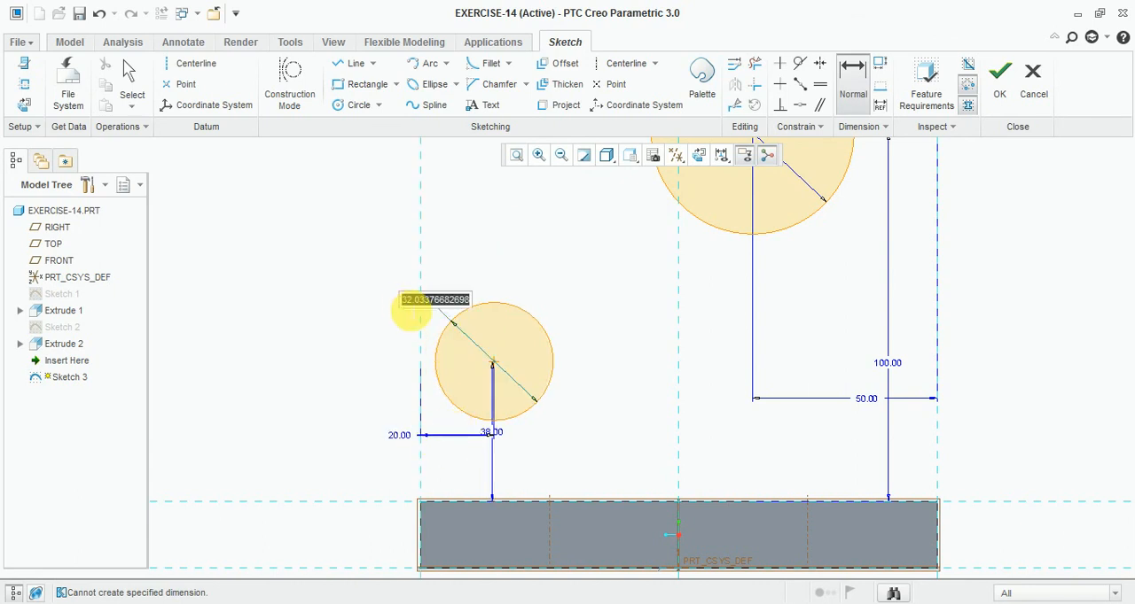
pyautogui.write('40.0')
pyautogui.press('Return')
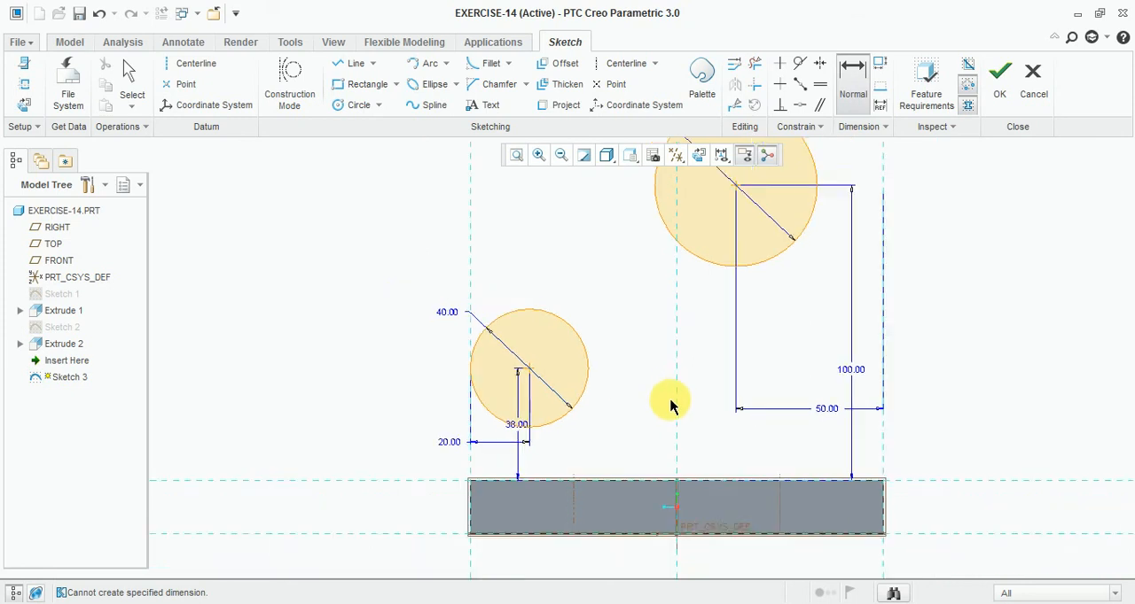
pyautogui.click(999, 78)
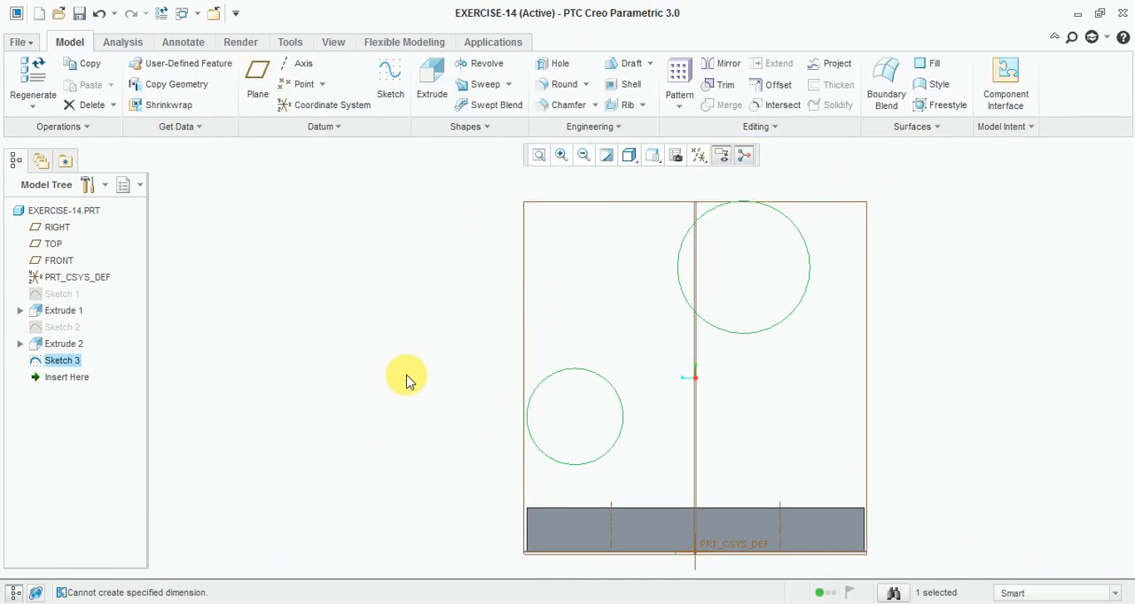
pyautogui.hotkey('ctrl', 'd')
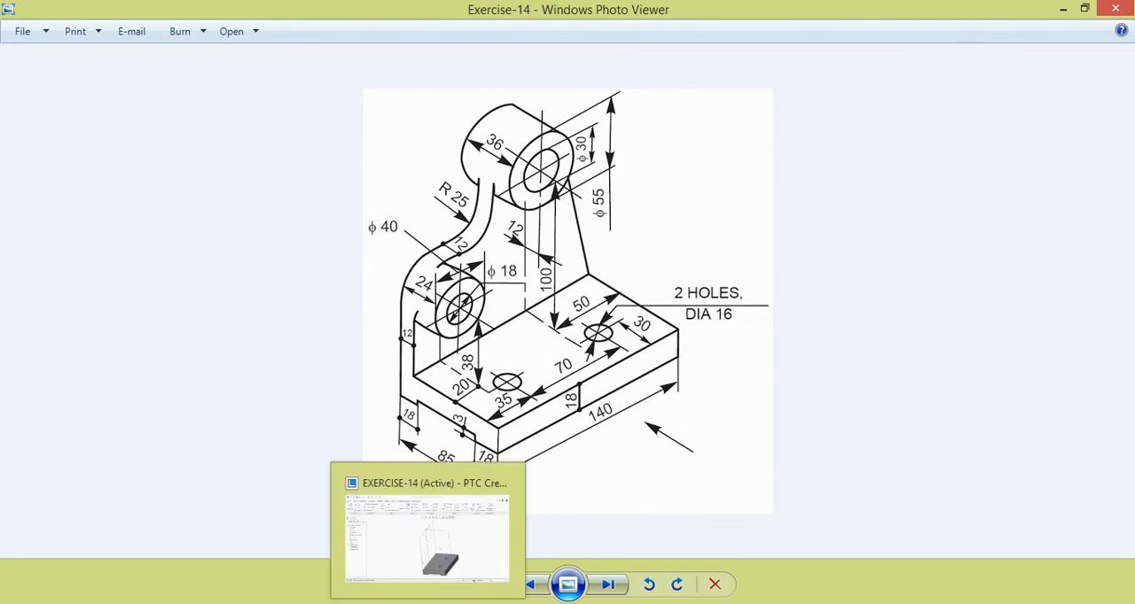
pyautogui.click(416, 537)
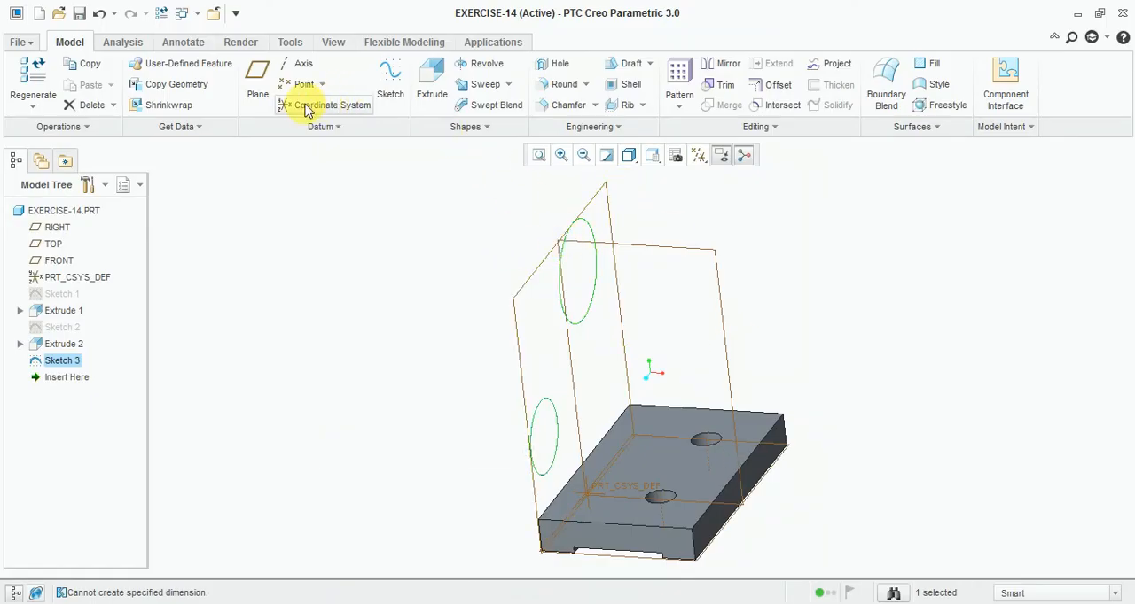
pyautogui.click(429, 80)
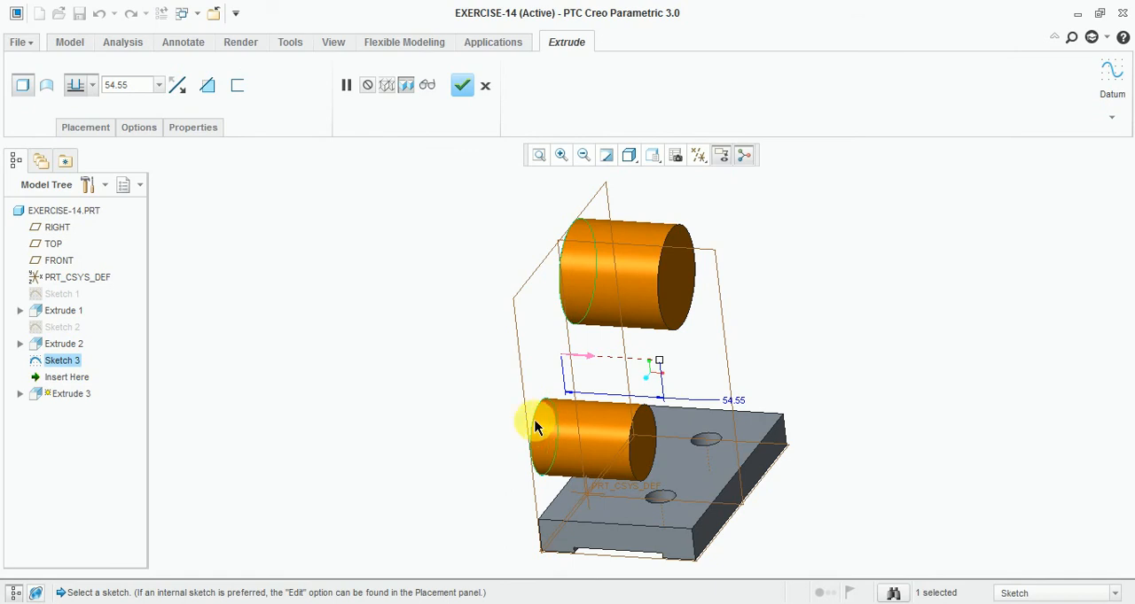
pyautogui.click(488, 87)
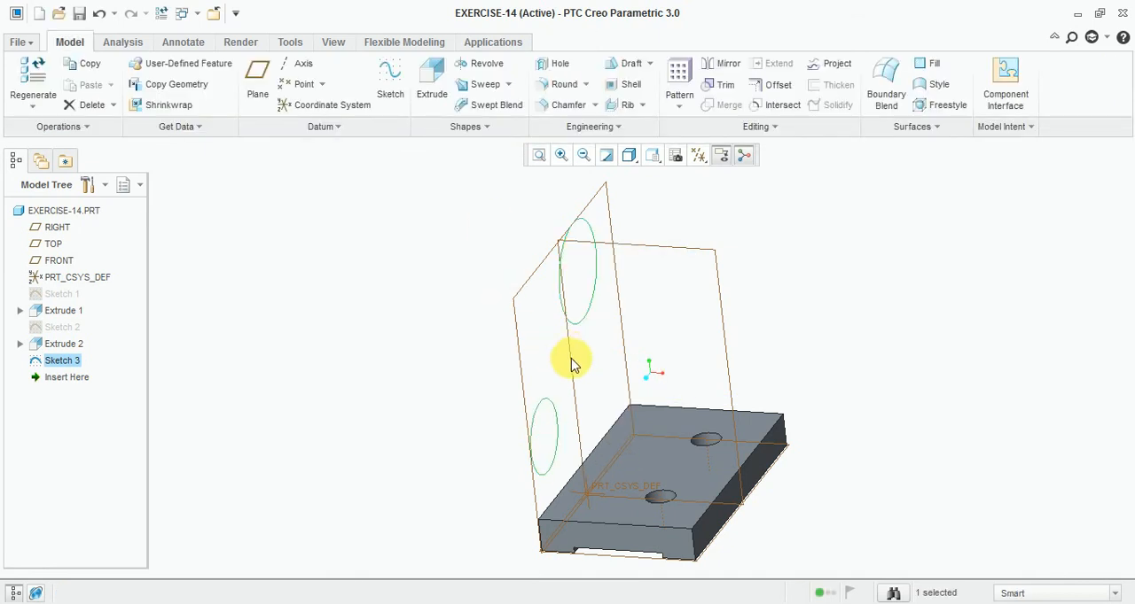
pyautogui.click(423, 296)
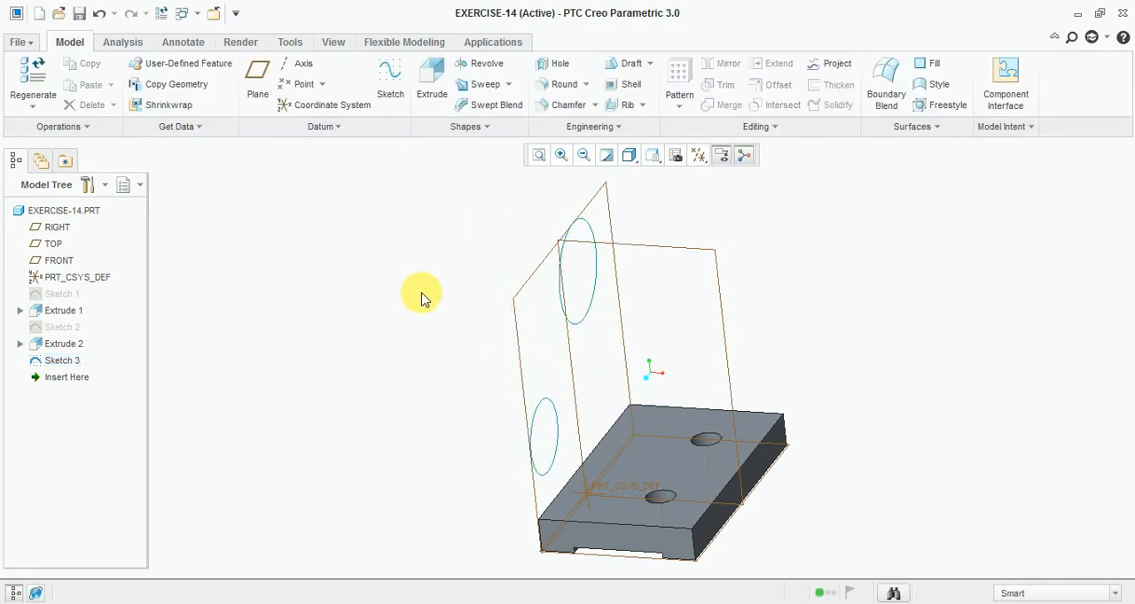
pyautogui.click(393, 85)
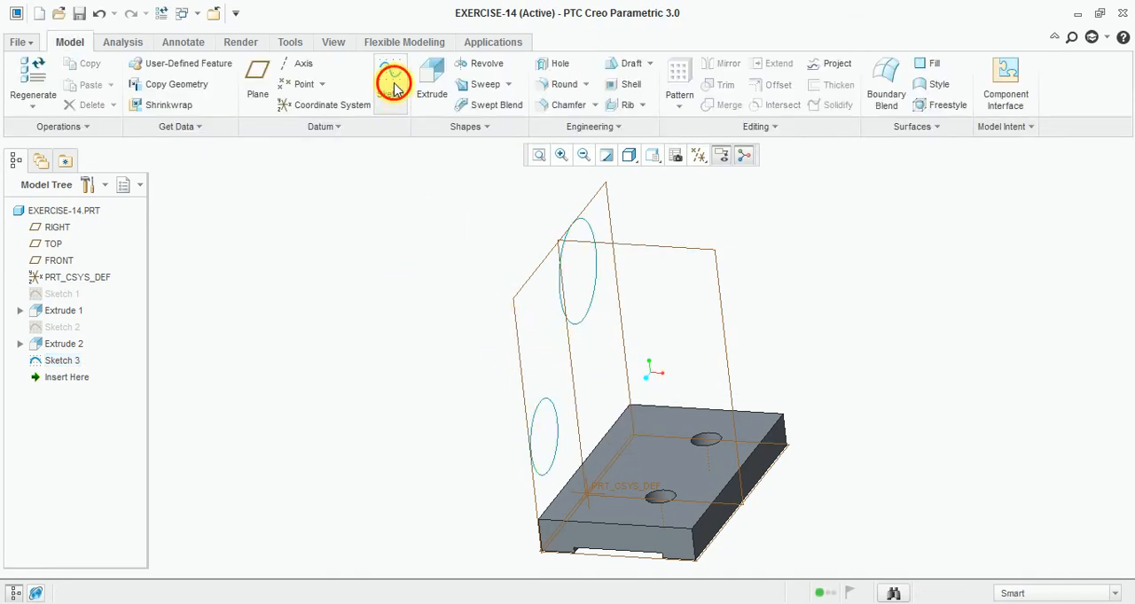
pyautogui.click(559, 299)
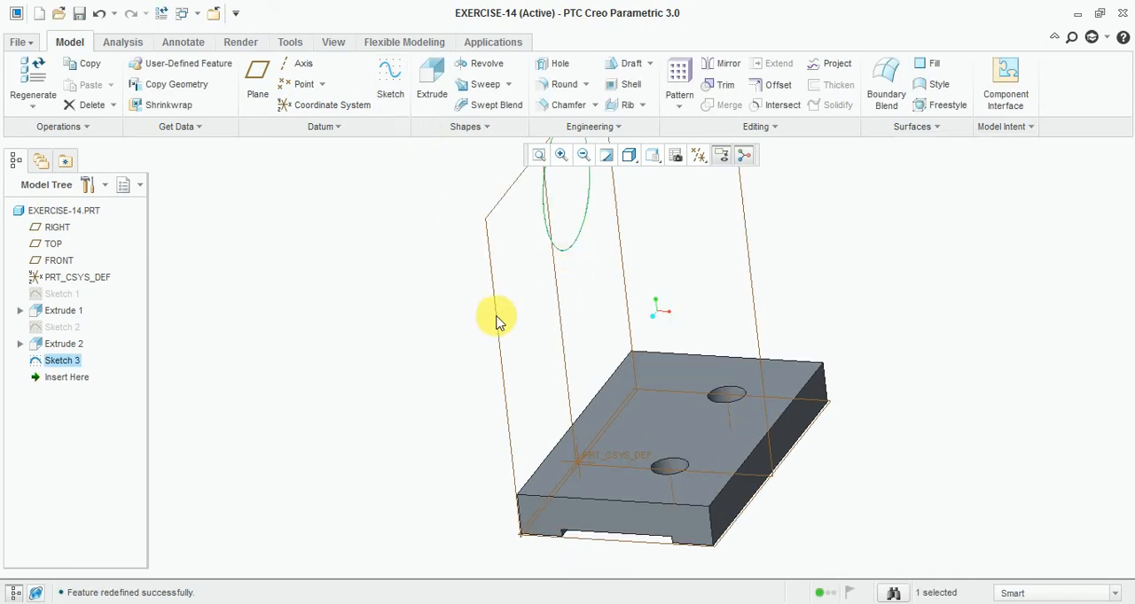
# - Extrude the sketch's 55-diameter circle with a first-side depth of 24
pyautogui.scroll(1, 498, 317)
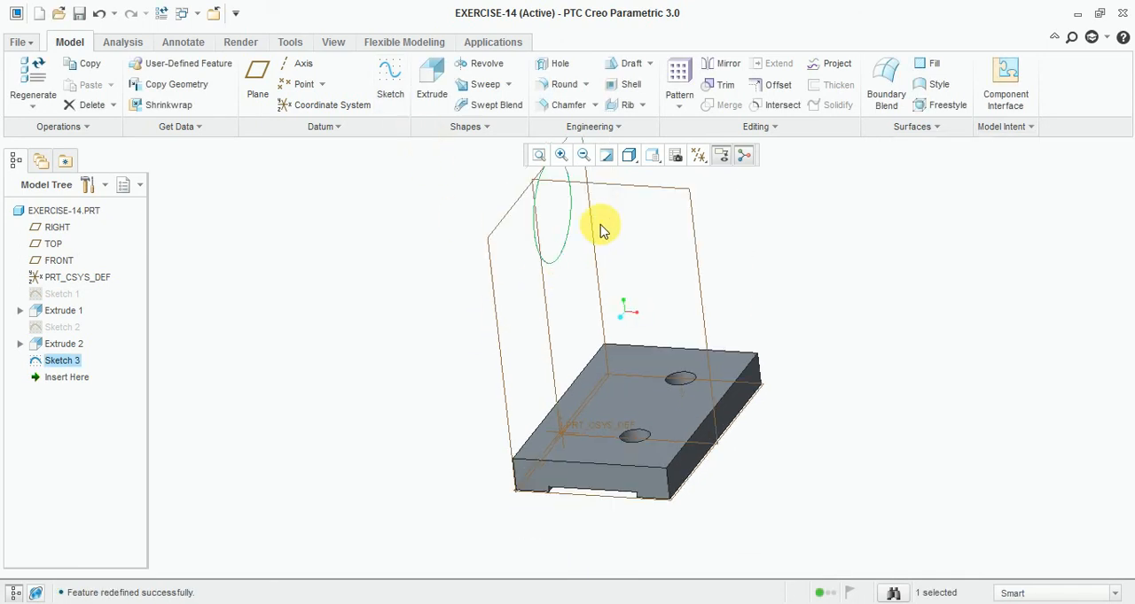
pyautogui.click(432, 84)
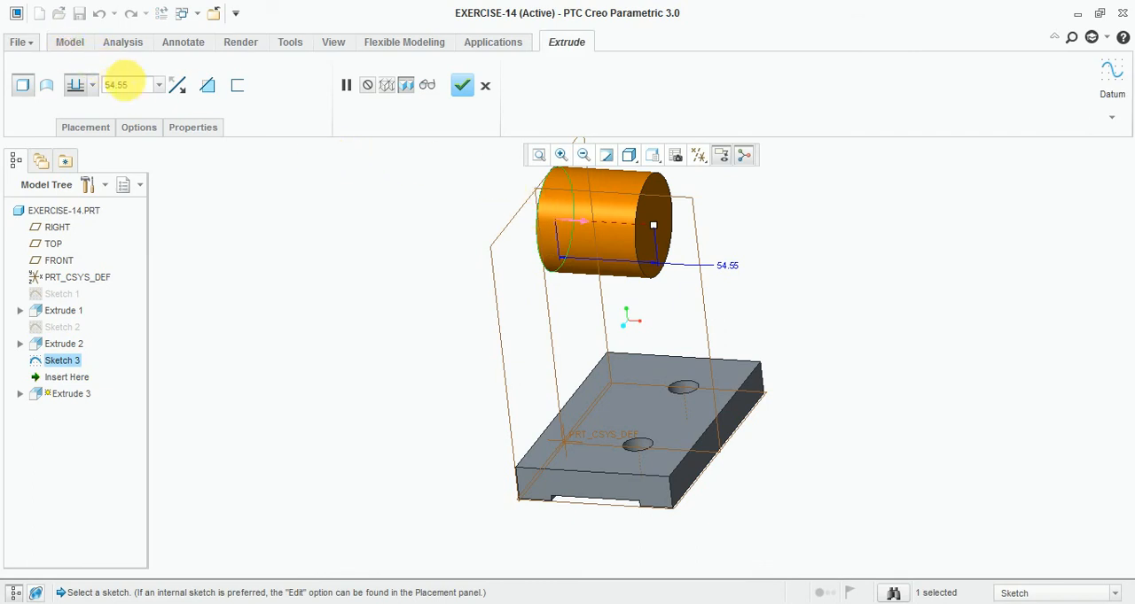
pyautogui.write('2')
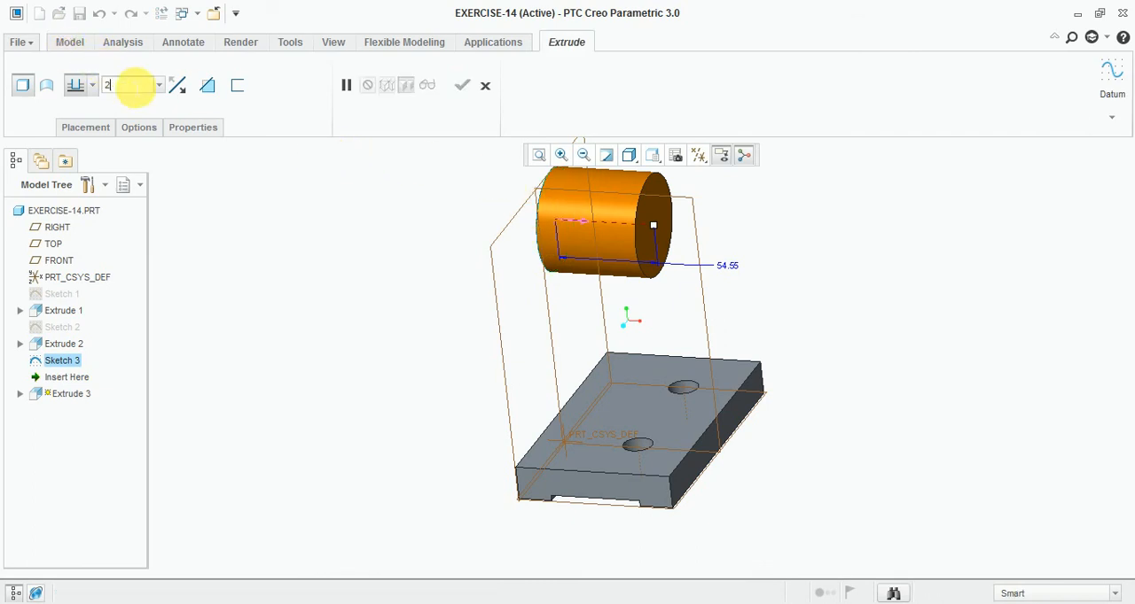
pyautogui.write('4')
pyautogui.press('Return')
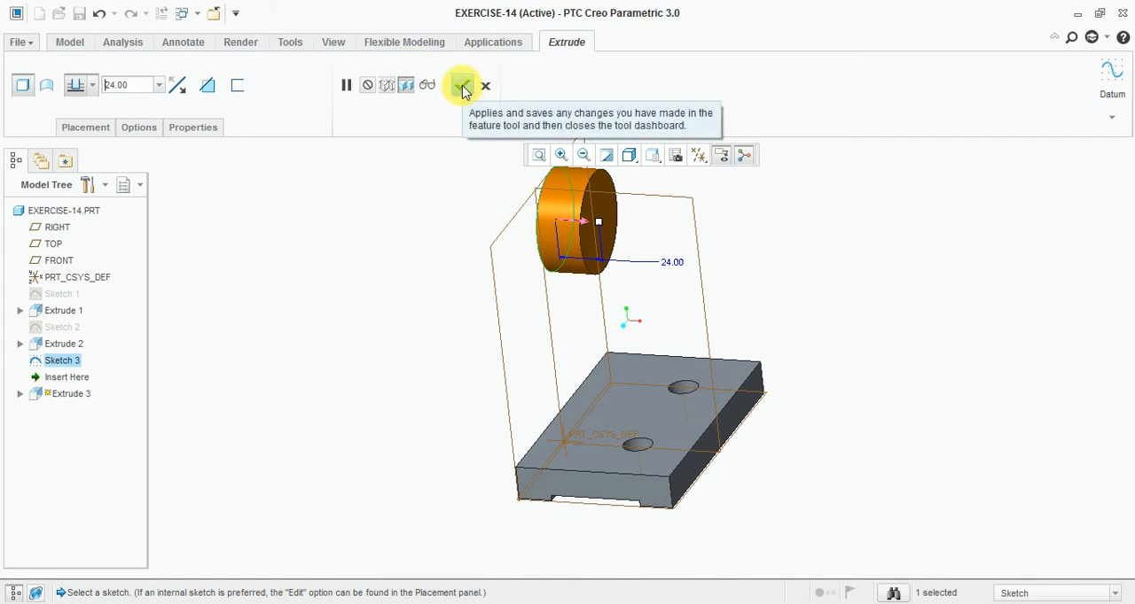
# - Give the large boss extrusion a Blind second-side depth of 12, and complete the feature
pyautogui.click(89, 128)
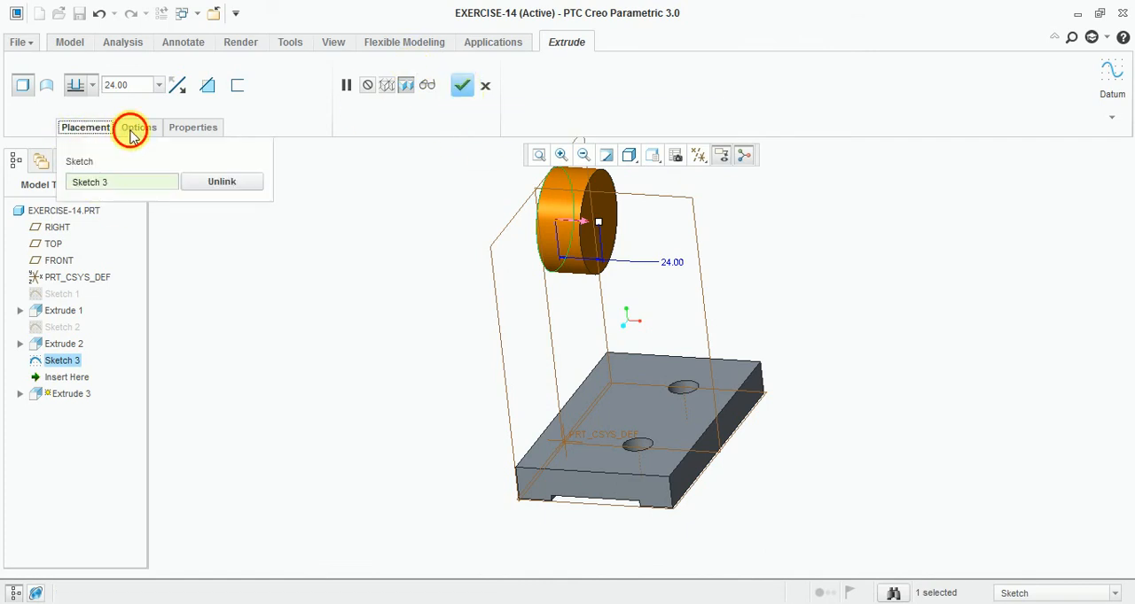
pyautogui.click(134, 129)
pyautogui.click(232, 222)
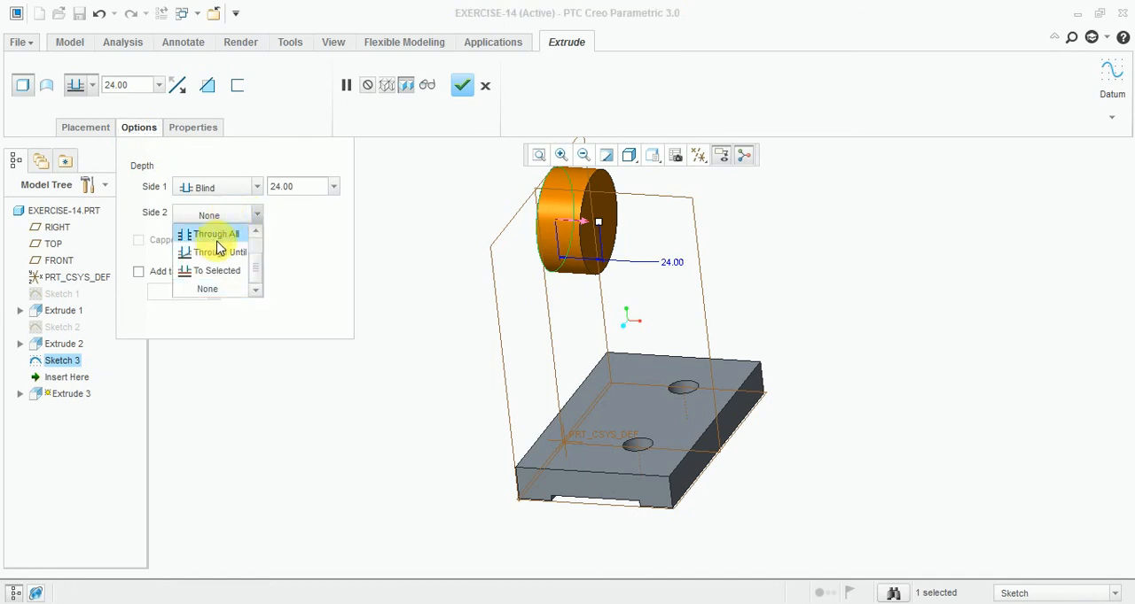
pyautogui.scroll(2, 227, 245)
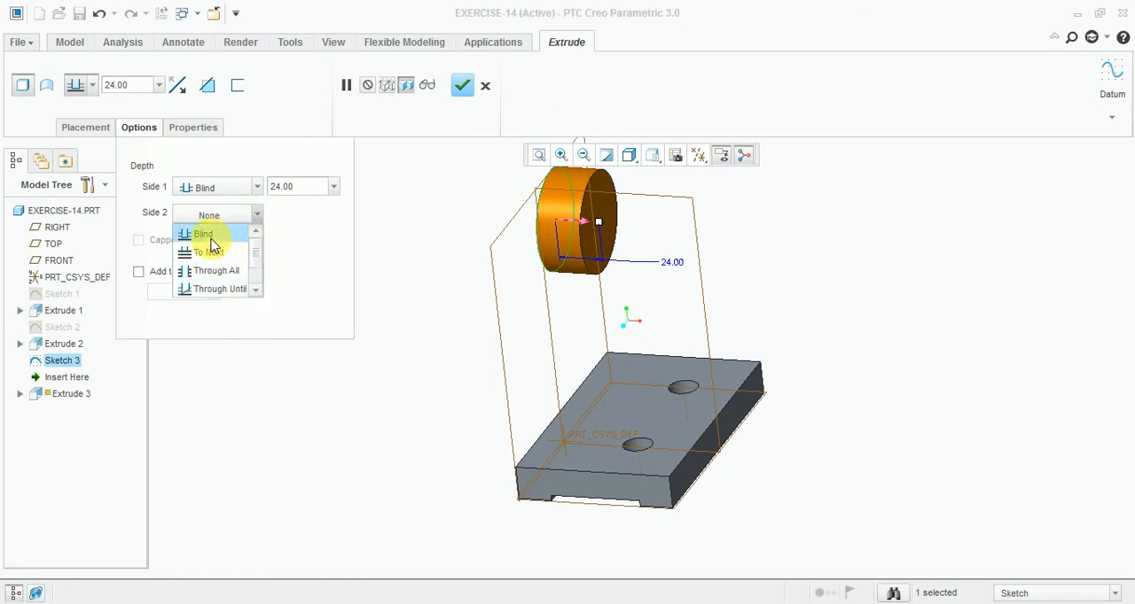
pyautogui.scroll(-2, 254, 266)
pyautogui.scroll(2, 235, 256)
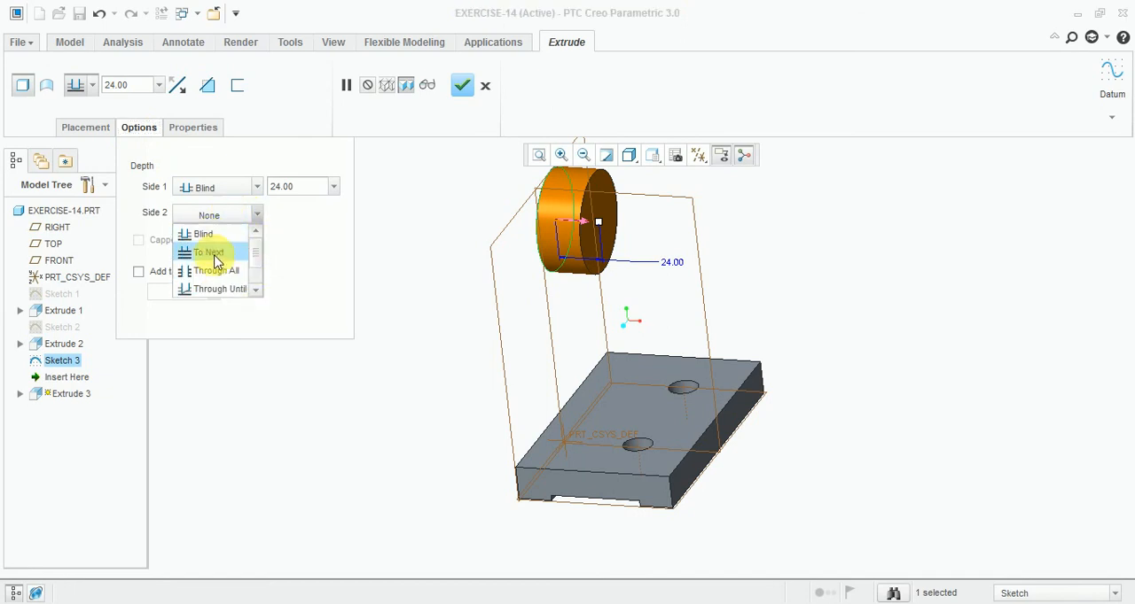
pyautogui.scroll(-2, 214, 266)
pyautogui.click(215, 292)
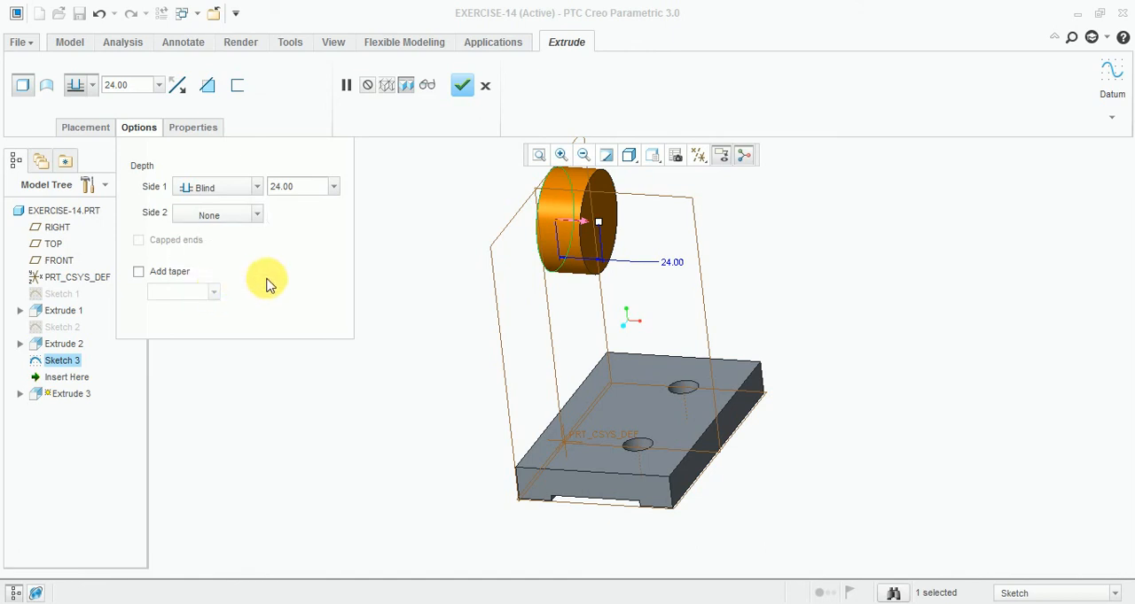
pyautogui.click(229, 227)
pyautogui.click(226, 225)
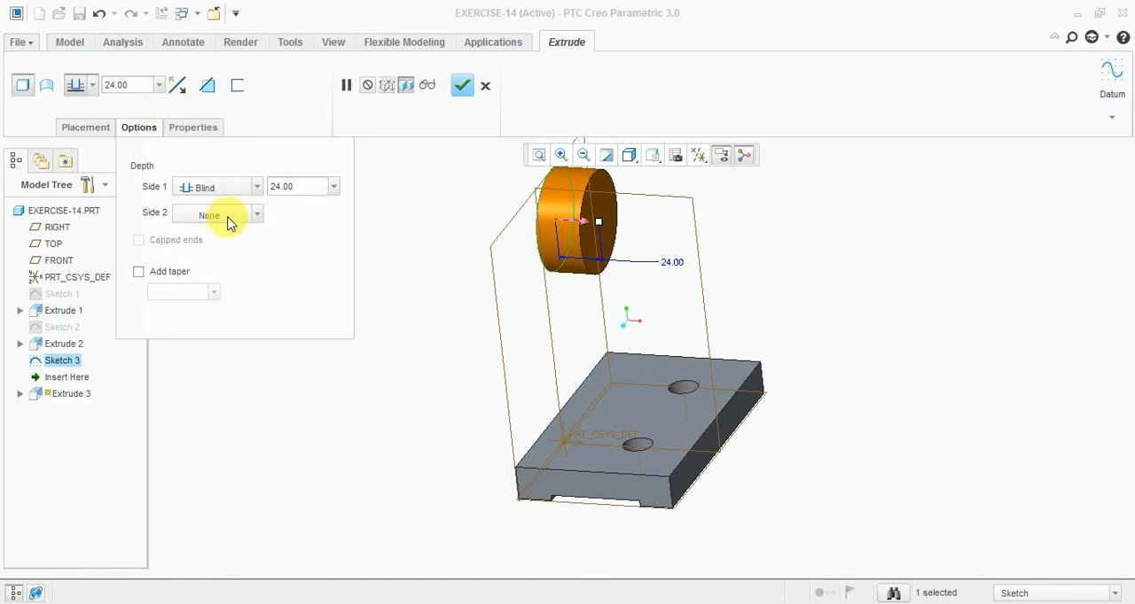
pyautogui.click(238, 221)
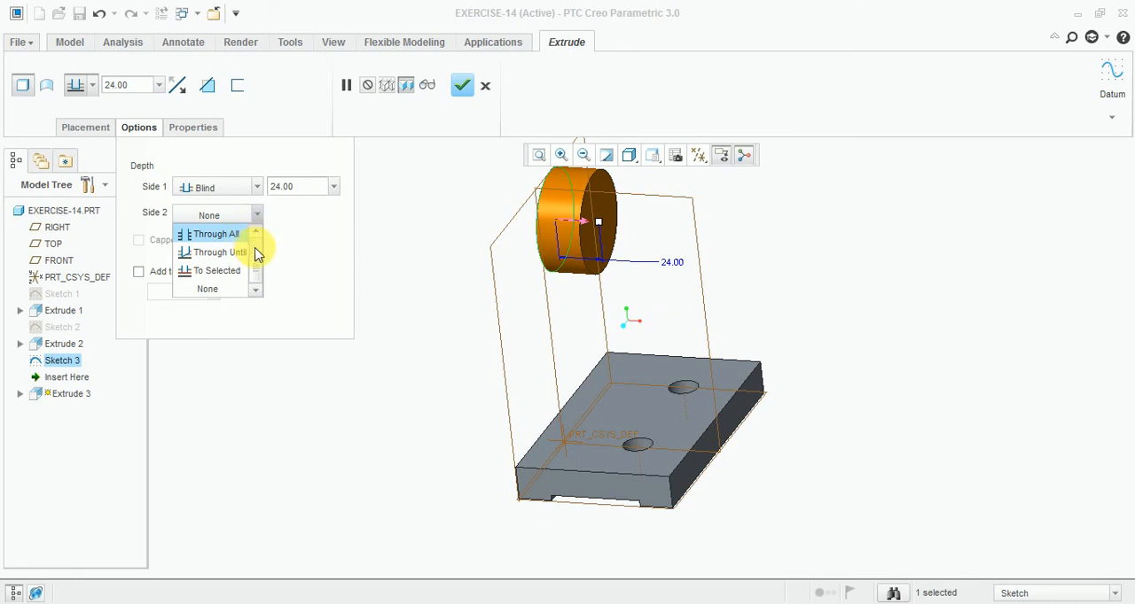
pyautogui.scroll(3, 259, 248)
pyautogui.click(228, 233)
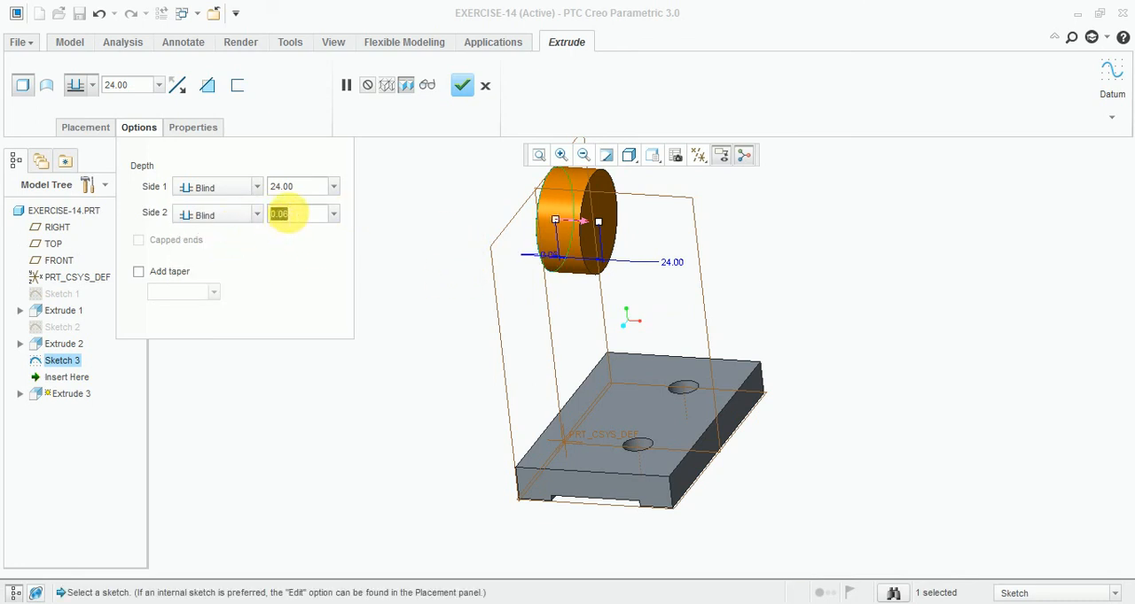
pyautogui.write('12')
pyautogui.press('Return')
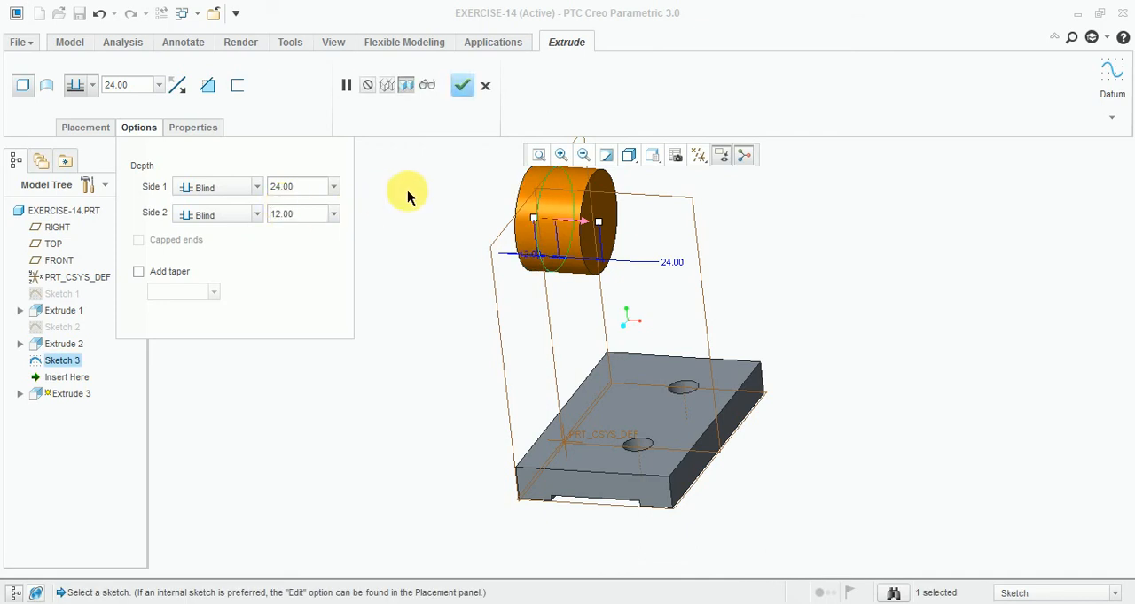
pyautogui.click(465, 85)
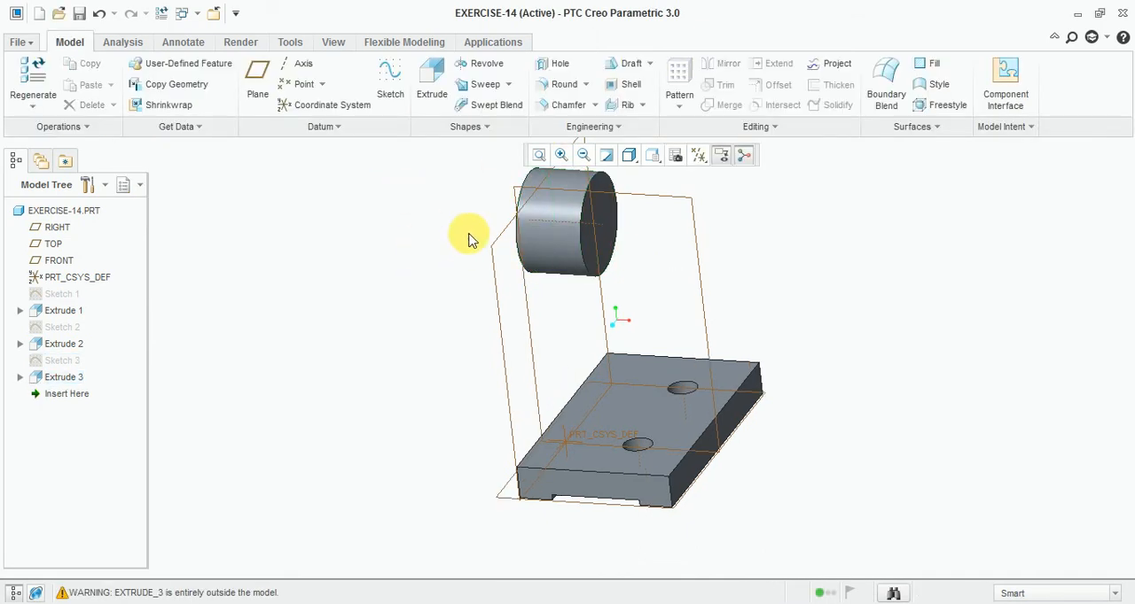
# - Start a new sketch on the RIGHT datum plane, with the TOP plane as the top orientation reference
pyautogui.moveTo(479, 242); pyautogui.dragTo(458, 236, button='middle')
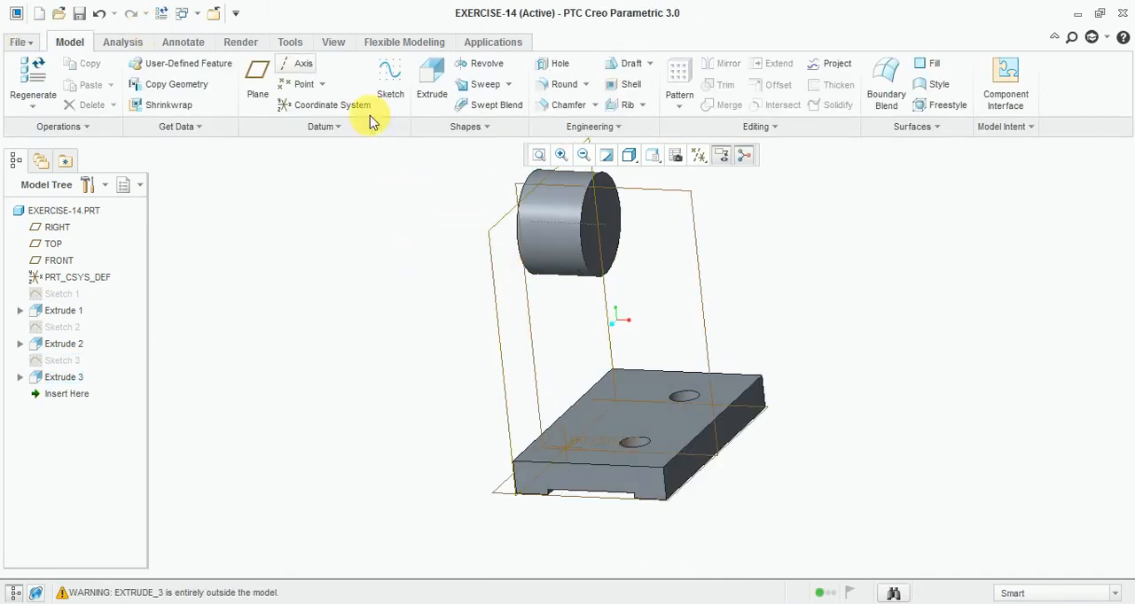
pyautogui.click(390, 82)
pyautogui.click(498, 251)
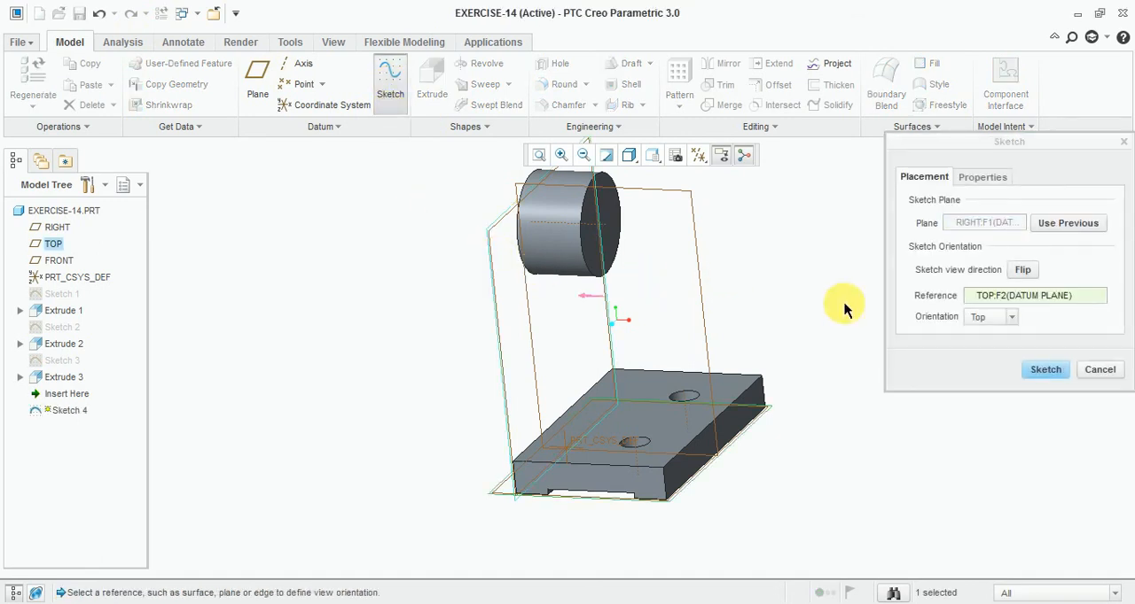
pyautogui.click(1045, 370)
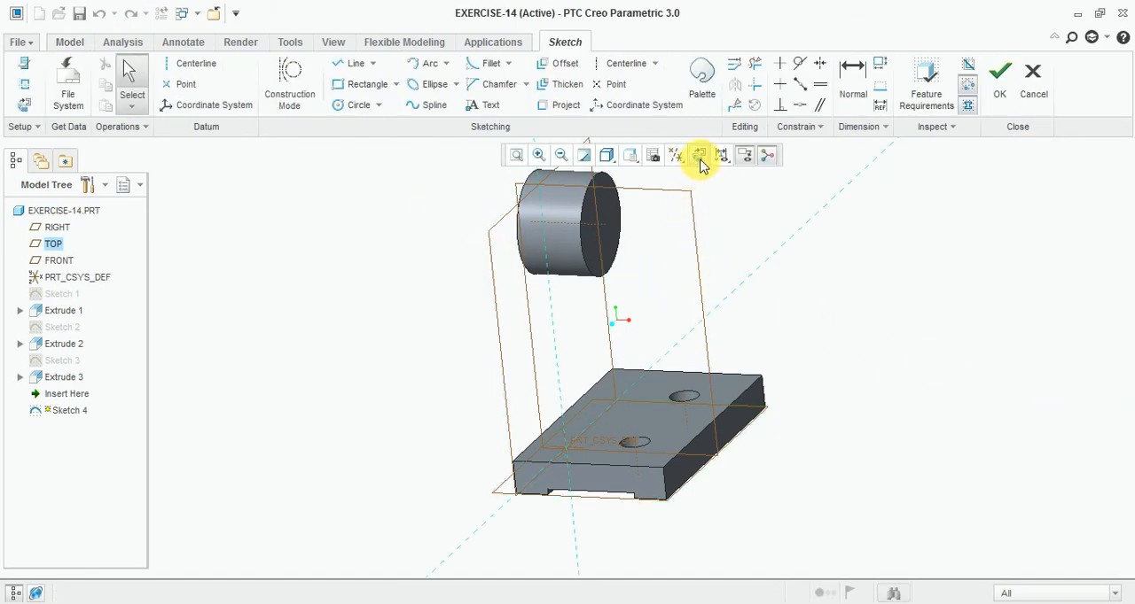
# - Sketch a circle of diameter 40 left of the vertical reference, between the base plate and the large boss
pyautogui.click(351, 105)
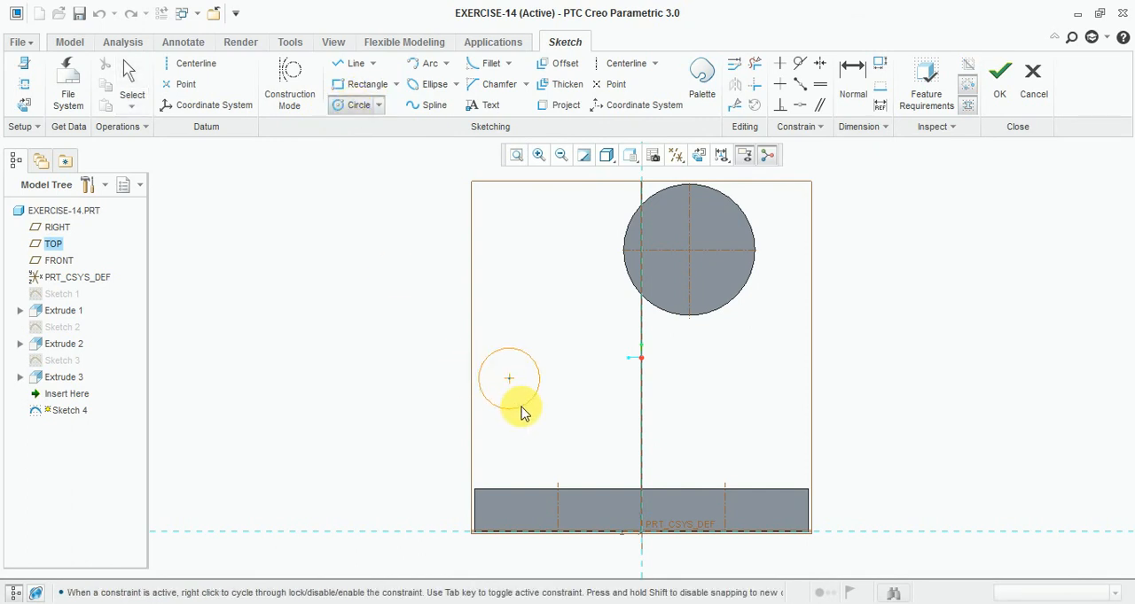
pyautogui.click(530, 392)
pyautogui.middleClick(523, 313)
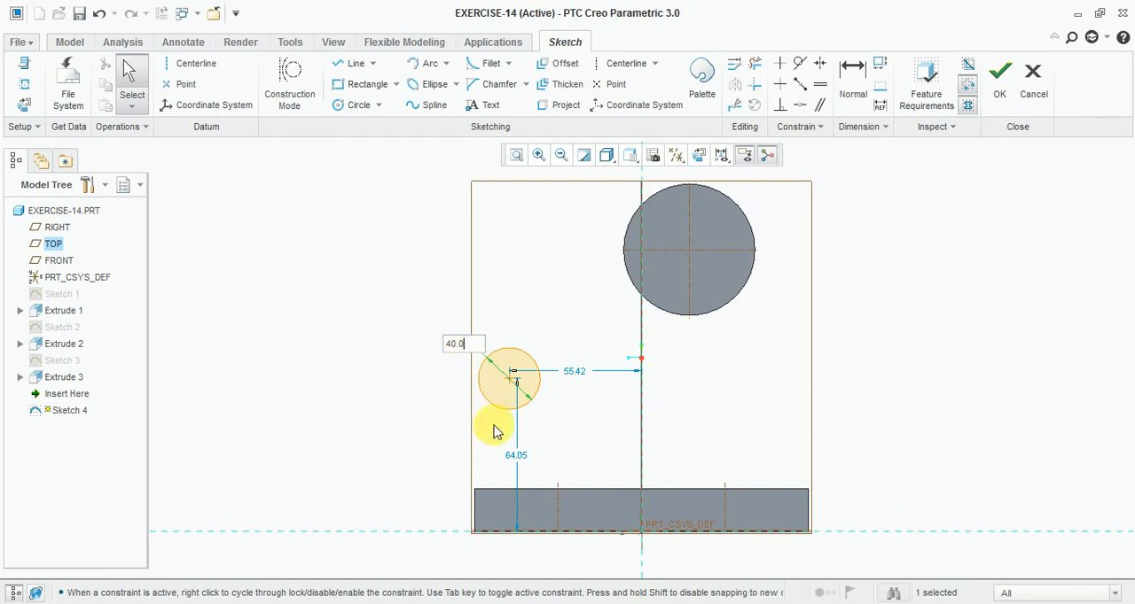
pyautogui.press('Return')
pyautogui.scroll(-1, 471, 354)
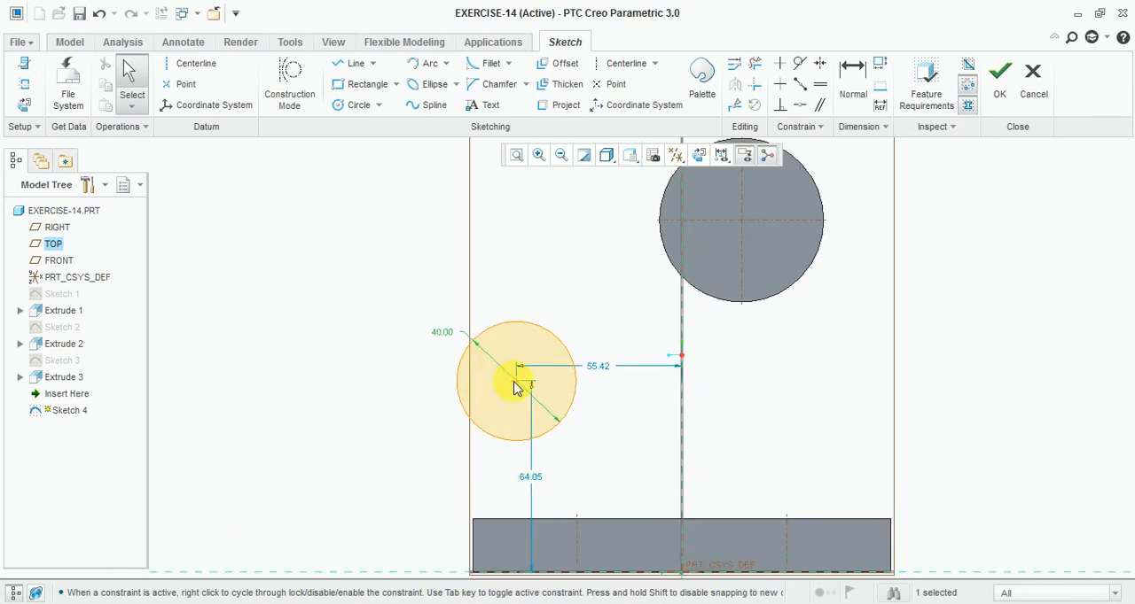
pyautogui.moveTo(514, 382); pyautogui.dragTo(514, 383)
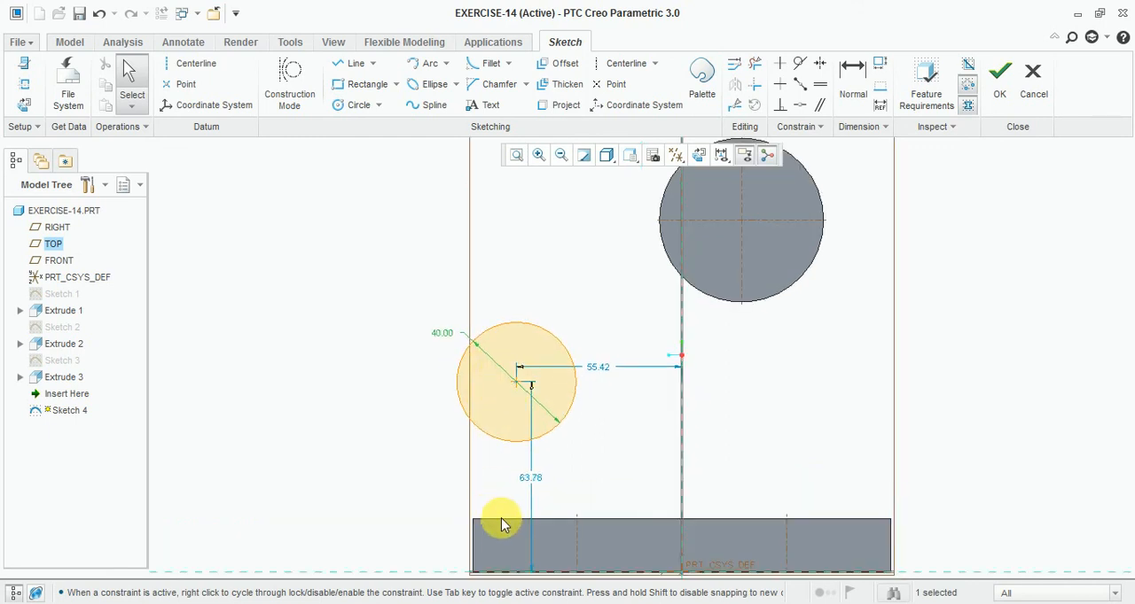
# - Dimension the 40-diameter circle's centre 38 above the top edge of the base plate
pyautogui.click(852, 80)
pyautogui.click(491, 519)
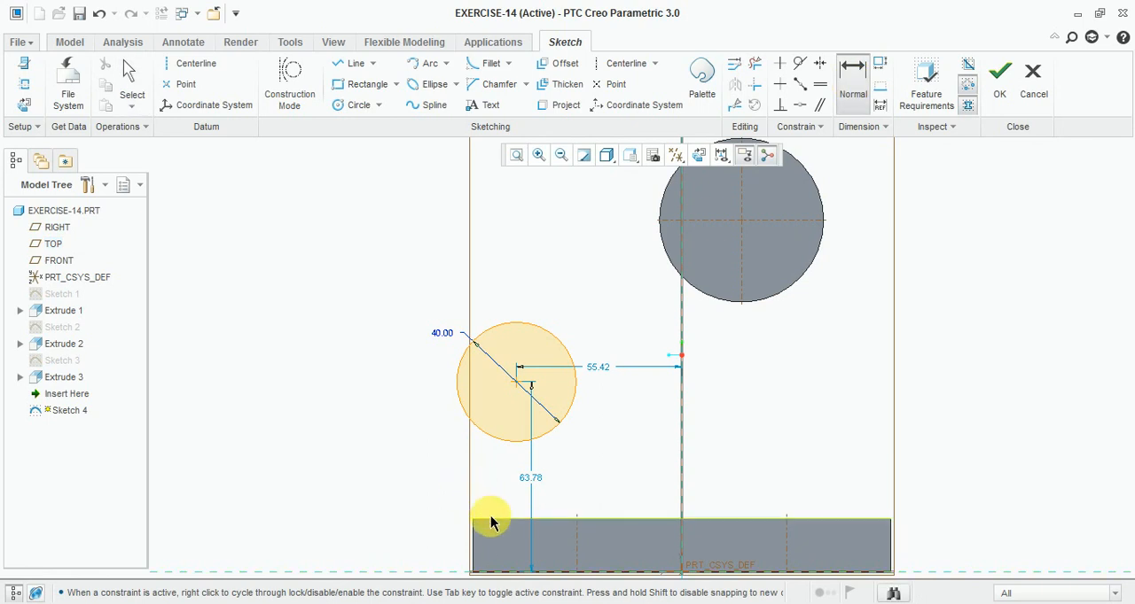
pyautogui.middleClick(403, 441)
pyautogui.click(516, 386)
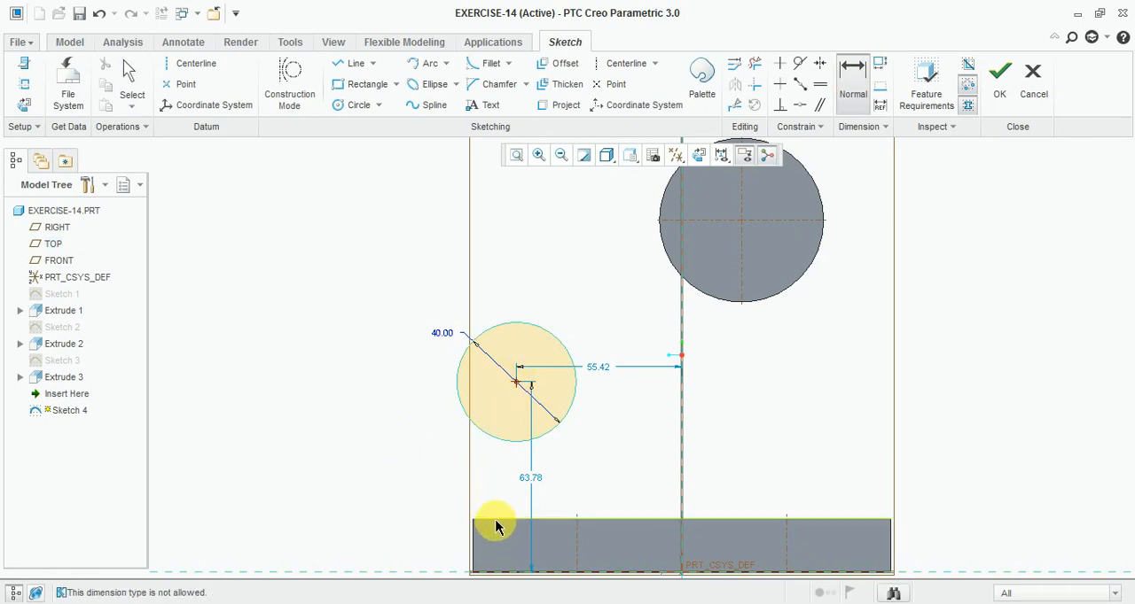
pyautogui.click(497, 520)
pyautogui.middleClick(422, 454)
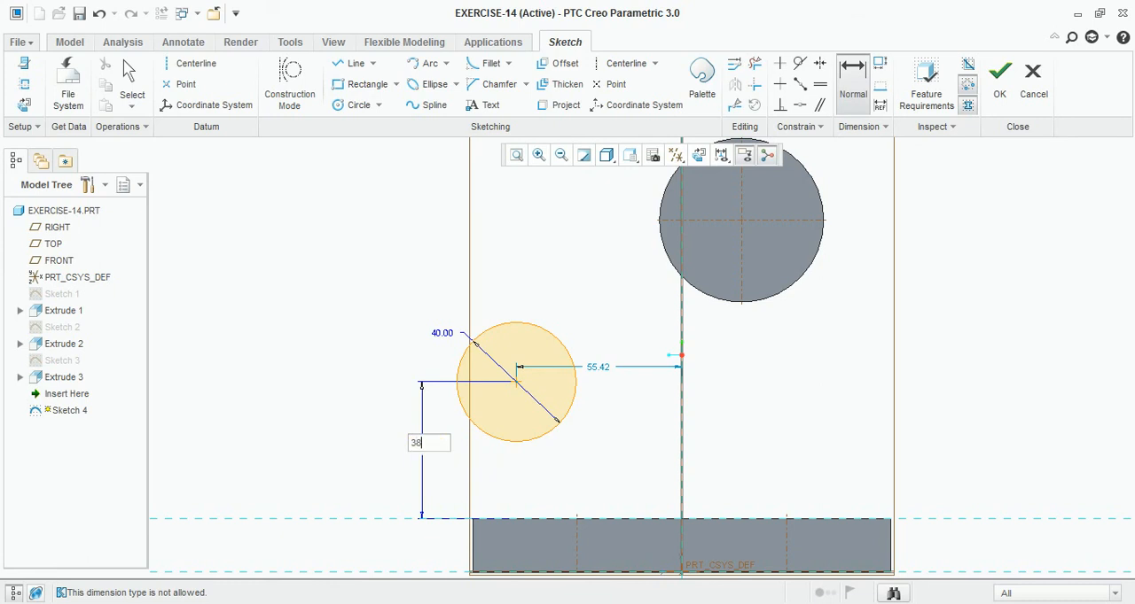
pyautogui.write('38.0')
pyautogui.press('Return')
# - Dimension the circle's centre 20 horizontally from the base plate's left edge, and finish the sketch
pyautogui.scroll(2, 477, 441)
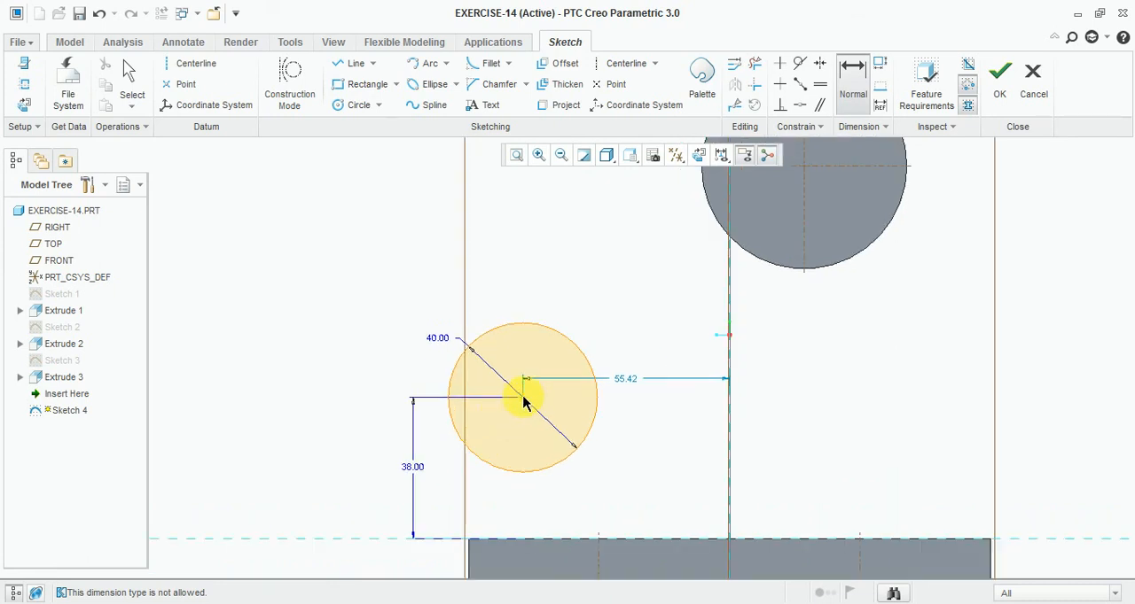
pyautogui.click(470, 557)
pyautogui.middleClick(501, 488)
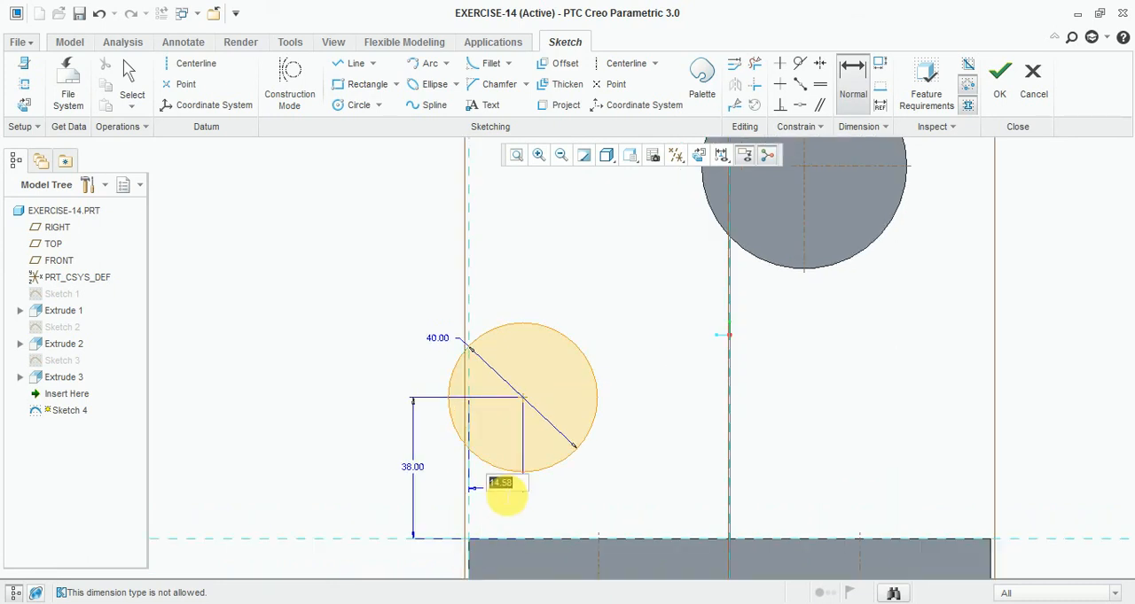
pyautogui.write('20.0')
pyautogui.press('Return')
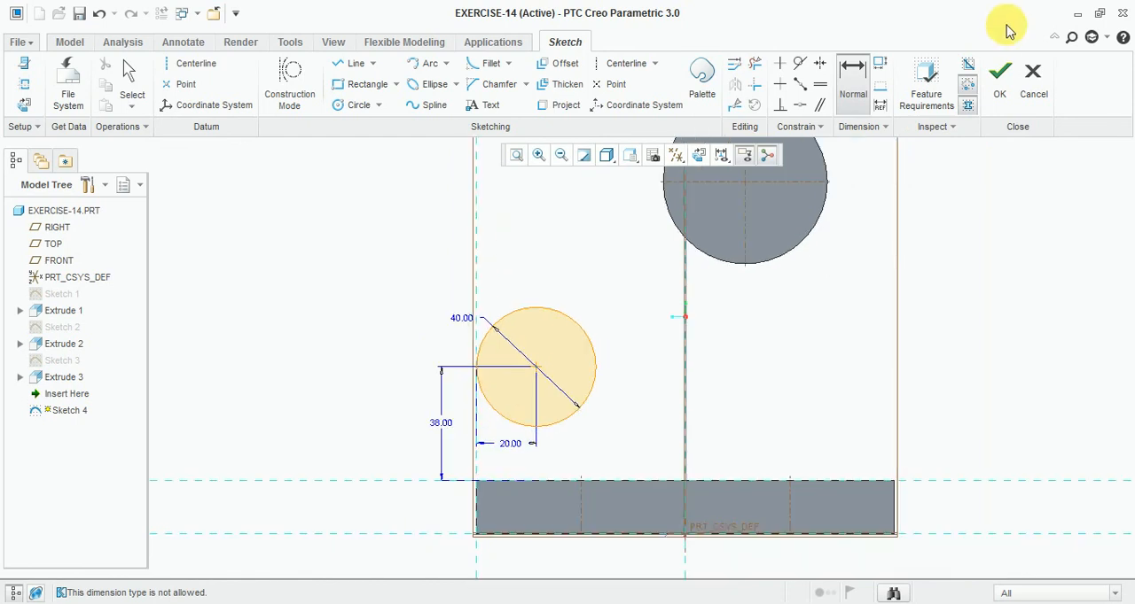
pyautogui.click(1000, 76)
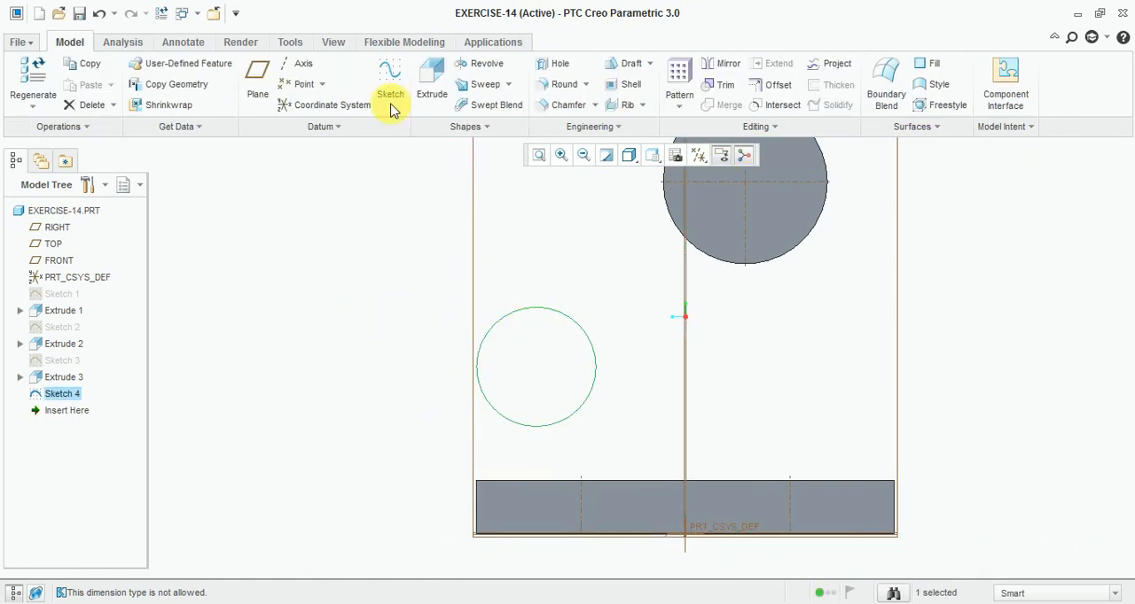
# - Check the reference drawing, extrude the 40-diameter circle to a depth of 24, and complete the feature
pyautogui.click(428, 82)
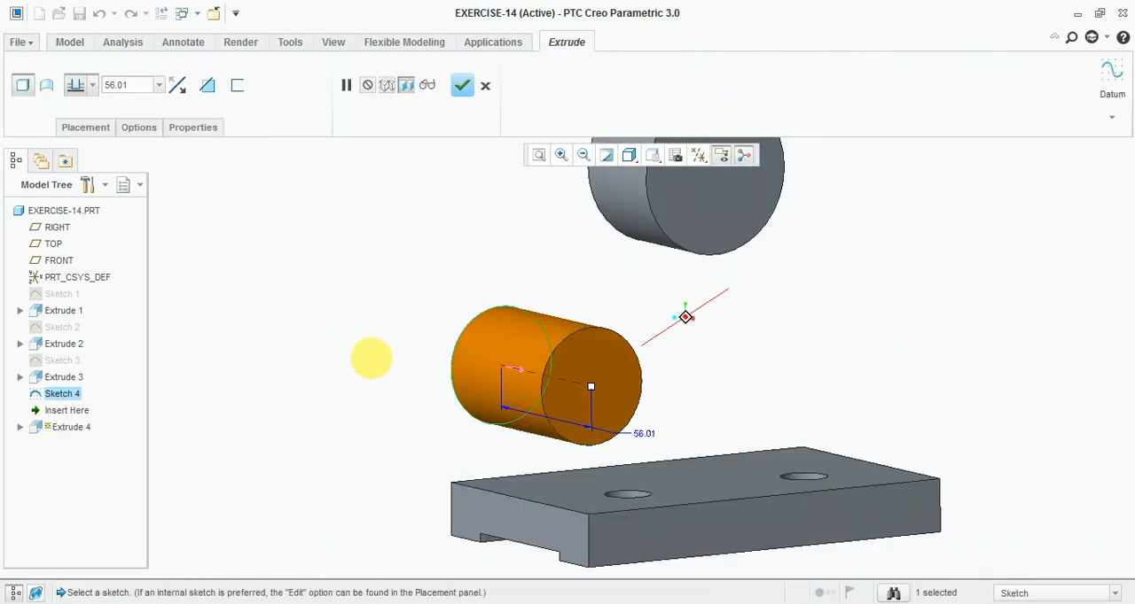
pyautogui.hotkey('alt', 'Tab')
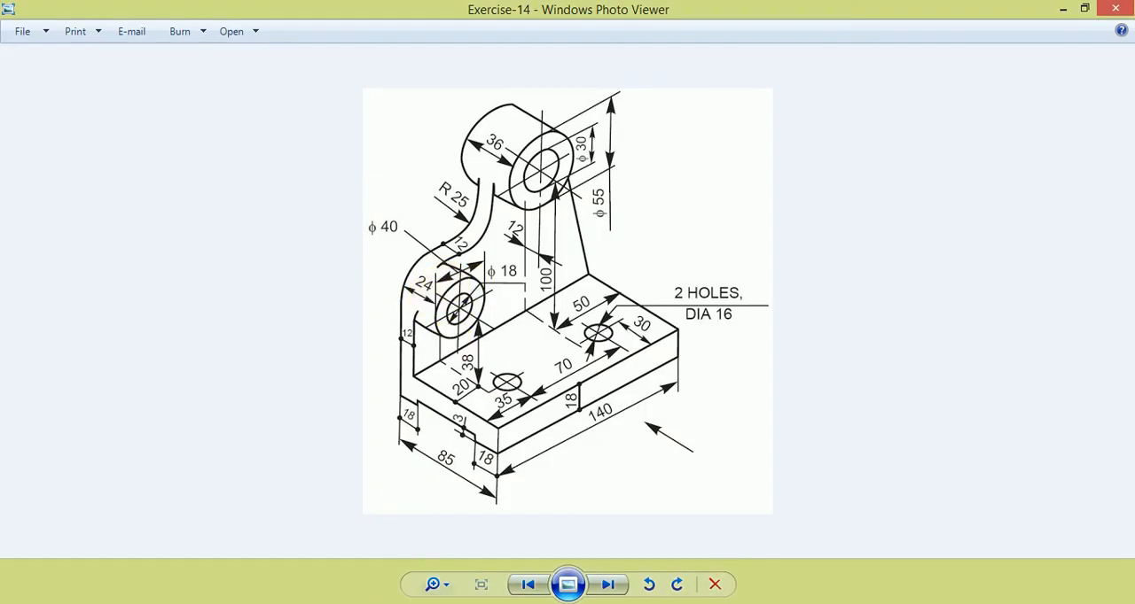
pyautogui.hotkey('alt', 'Tab')
pyautogui.click(131, 85)
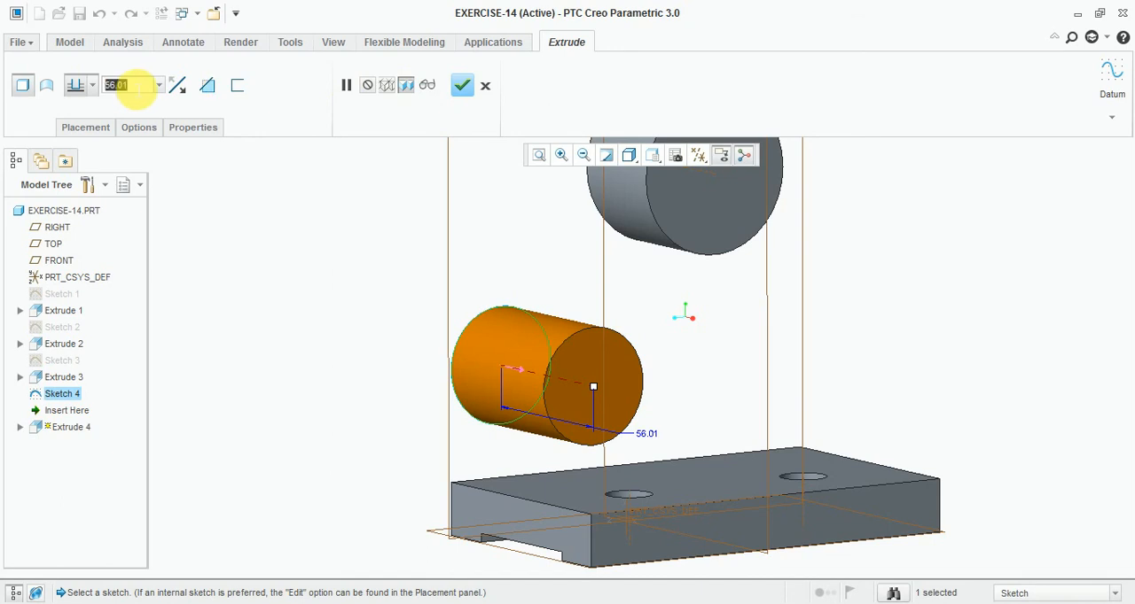
pyautogui.write('24')
pyautogui.press('Return')
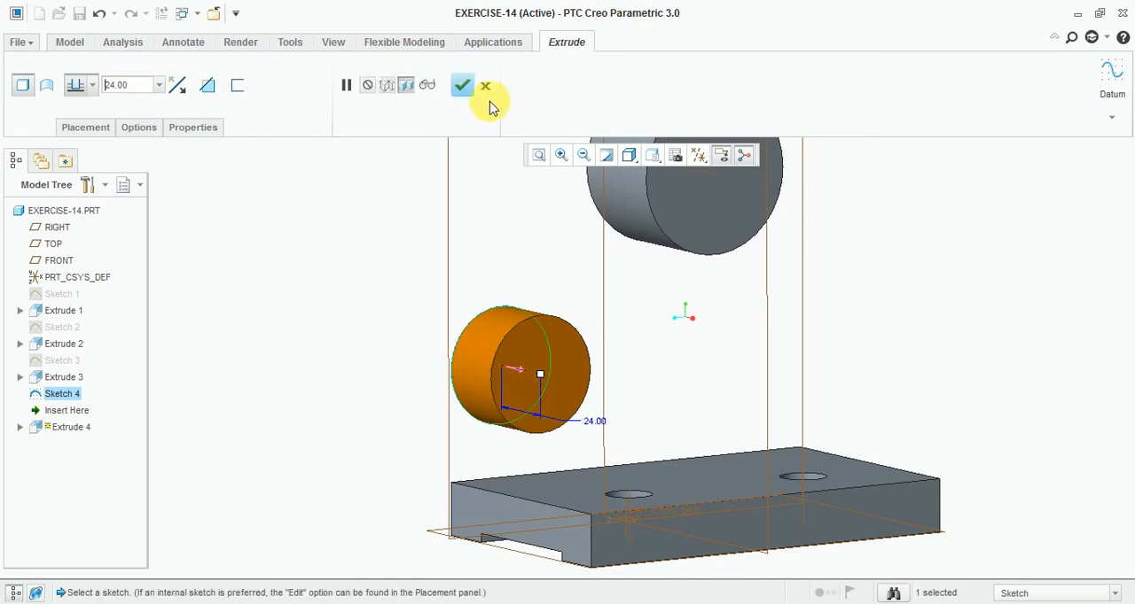
pyautogui.click(459, 86)
pyautogui.click(262, 378)
# - Start a new sketch on the RIGHT datum plane with the TOP plane as the top orientation reference, viewed square to the sketch
pyautogui.scroll(2, 362, 334)
pyautogui.moveTo(363, 334)
pyautogui.mouseDown(button='middle')
pyautogui.moveTo(380, 335)
pyautogui.moveTo(343, 334)
pyautogui.mouseUp(button='middle')
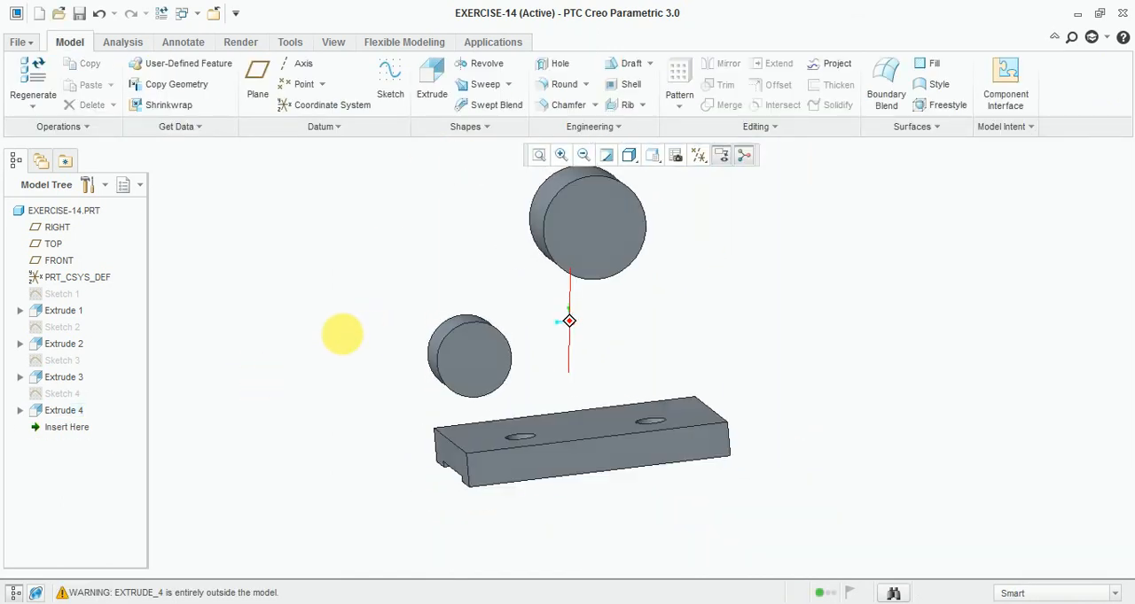
pyautogui.click(388, 80)
pyautogui.click(691, 357)
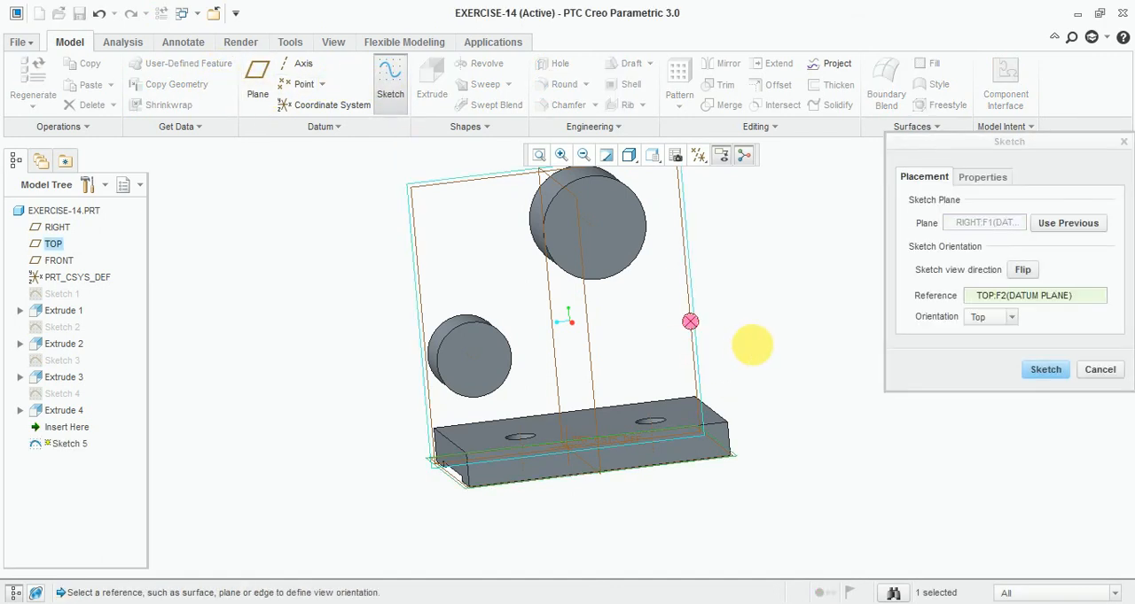
pyautogui.moveTo(750, 344)
pyautogui.mouseDown(button='middle')
pyautogui.moveTo(830, 345)
pyautogui.moveTo(792, 347)
pyautogui.mouseUp(button='middle')
pyautogui.click(1045, 369)
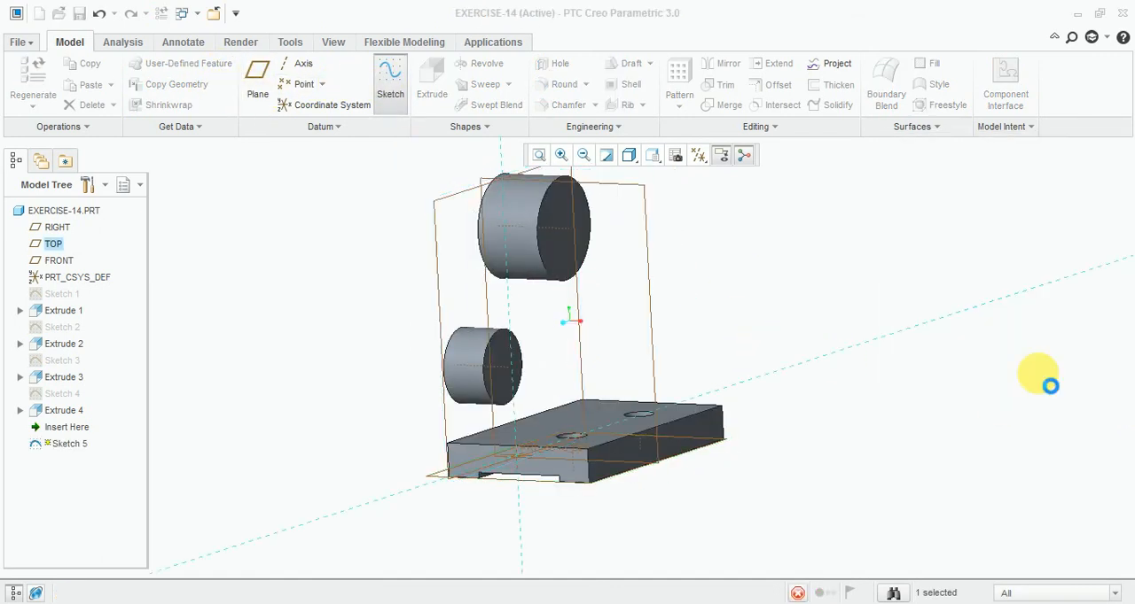
pyautogui.click(699, 157)
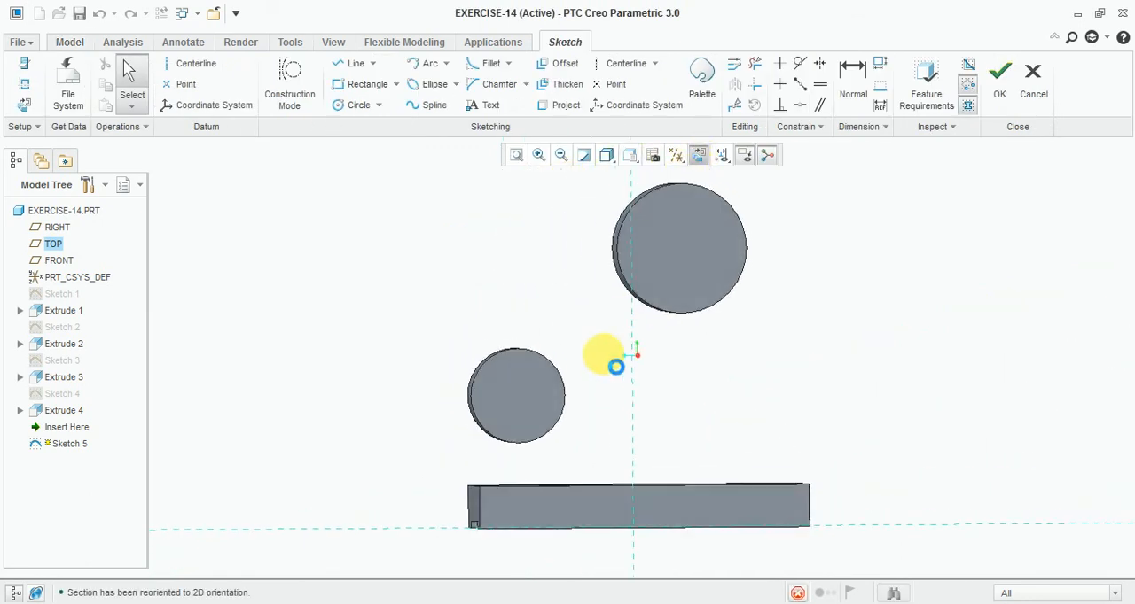
# - After consulting the reference drawing, sketch a slanted line from the large boss's upper right down to just beyond the base plate's right end
pyautogui.click(355, 63)
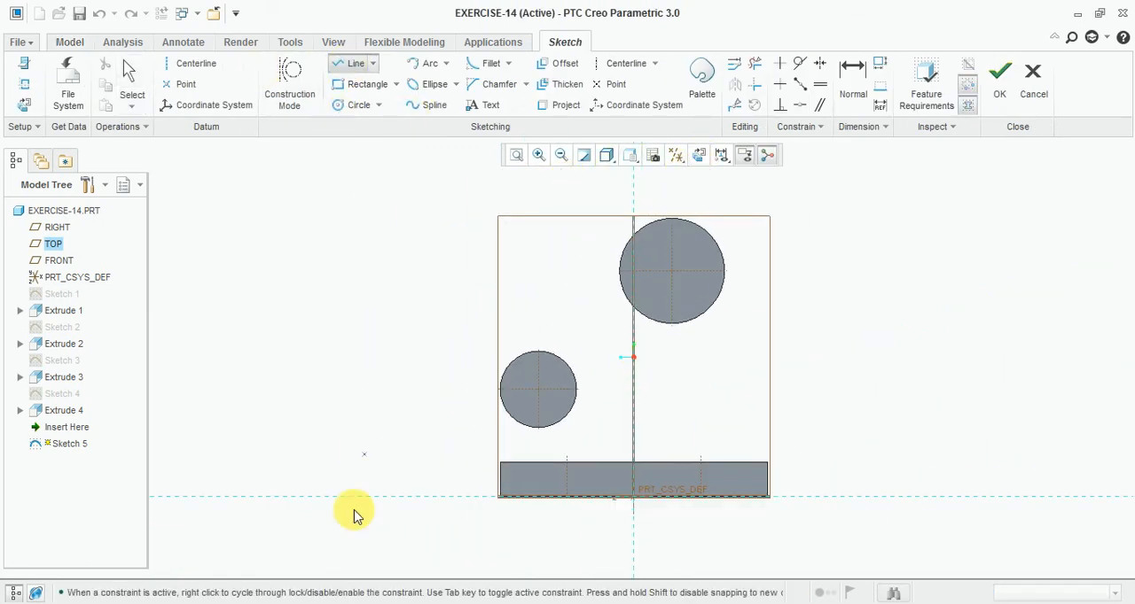
pyautogui.click(382, 603)
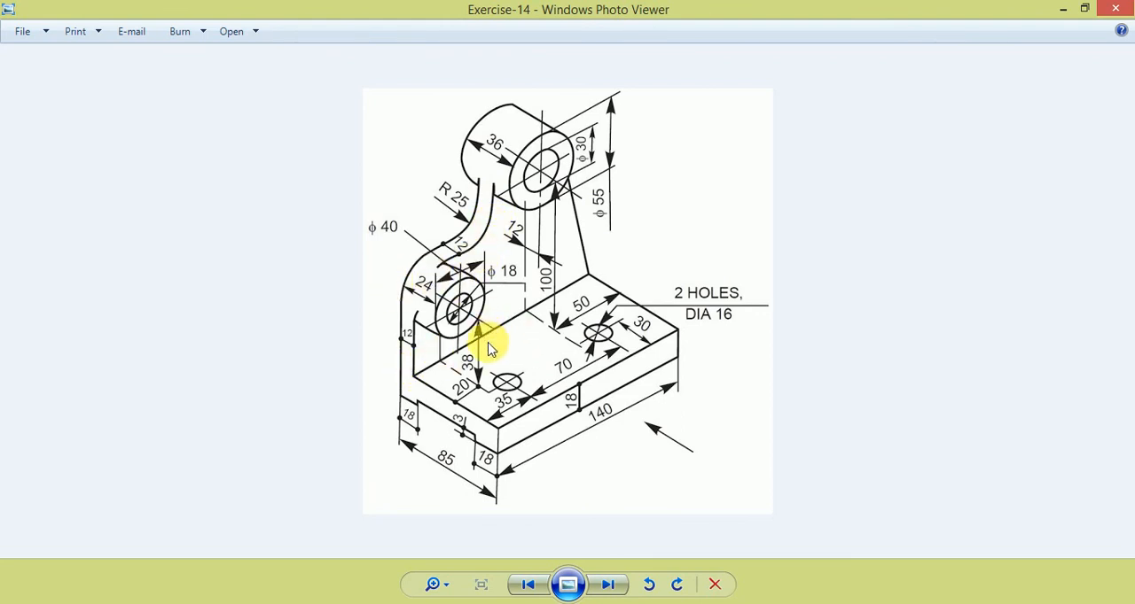
pyautogui.hotkey('alt', 'Tab')
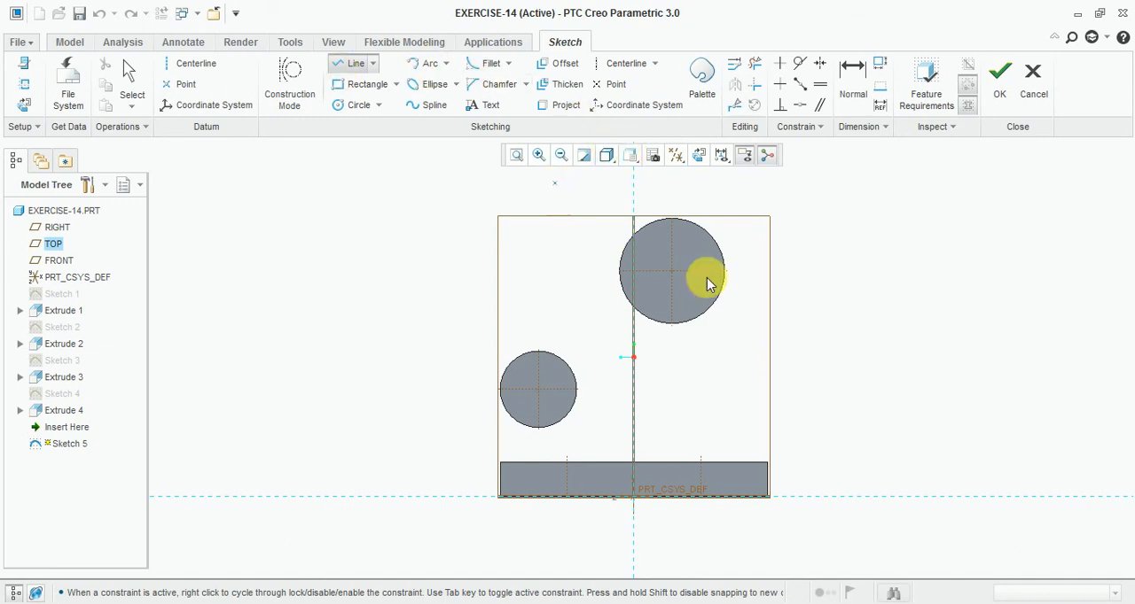
pyautogui.scroll(2, 723, 277)
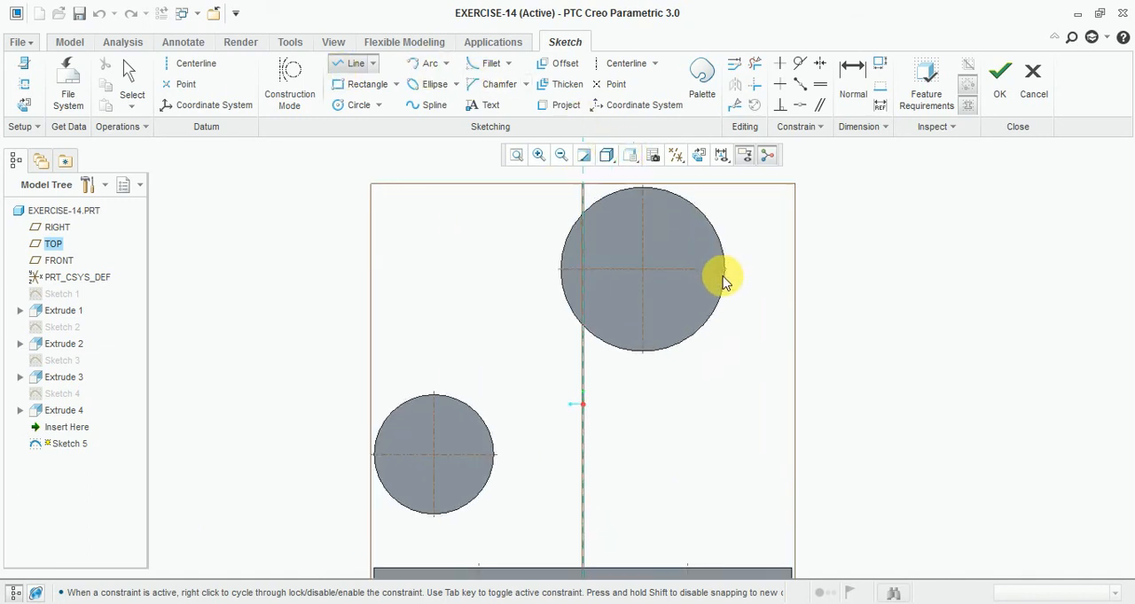
pyautogui.click(727, 217)
pyautogui.scroll(-1, 727, 218)
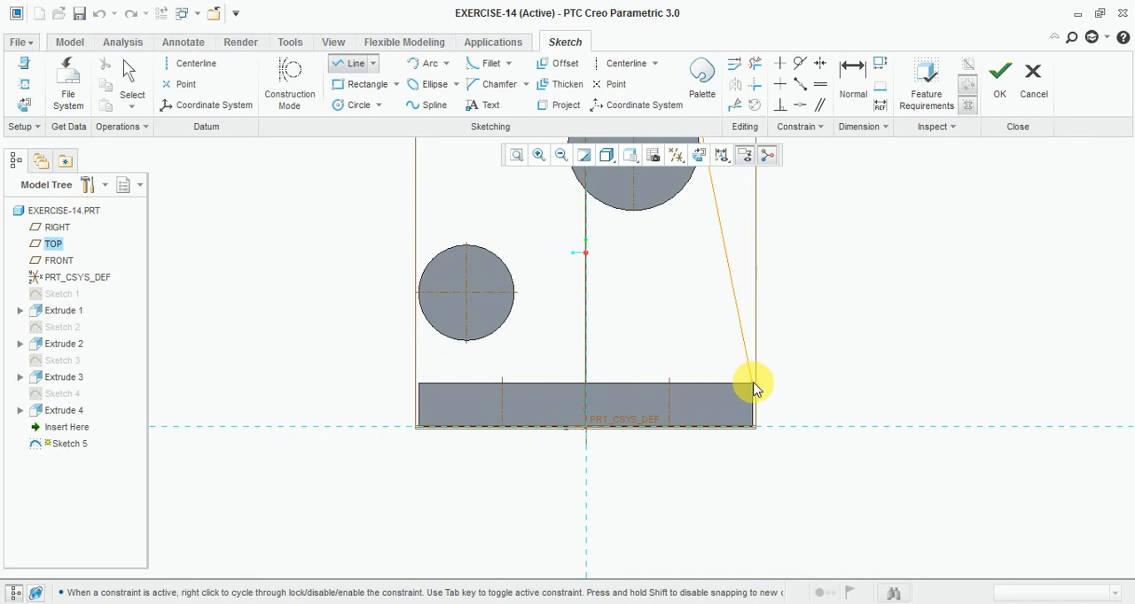
pyautogui.scroll(2, 753, 390)
pyautogui.click(776, 392)
# - Continue the line chain horizontally across the base plate and vertically up past the left side of the small boss
pyautogui.scroll(-3, 776, 392)
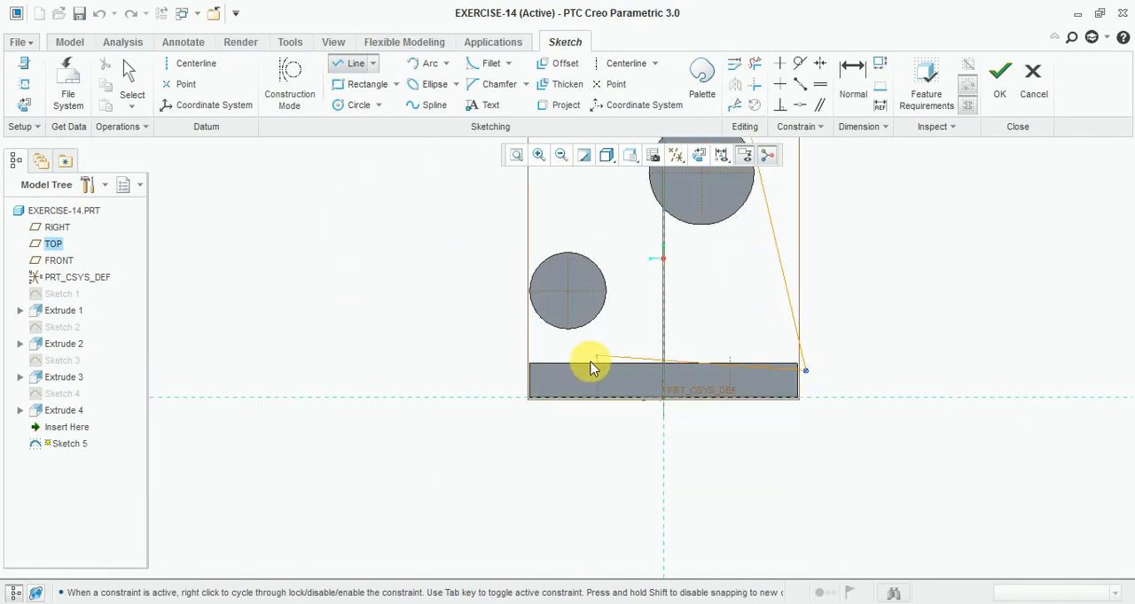
pyautogui.scroll(2, 591, 367)
pyautogui.click(465, 380)
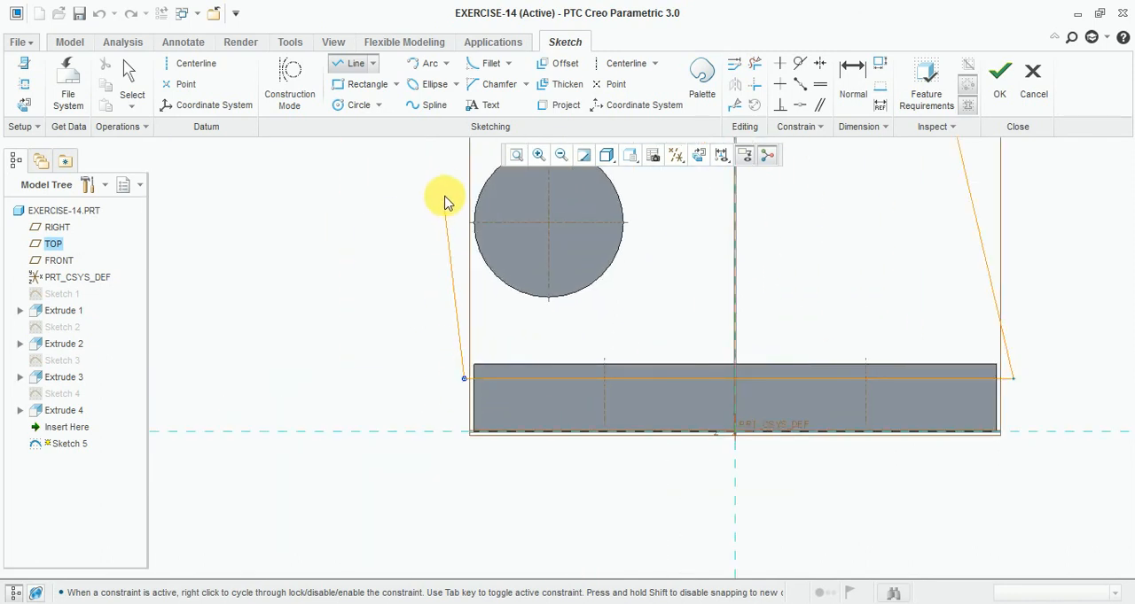
pyautogui.scroll(-2, 463, 217)
pyautogui.scroll(2, 466, 203)
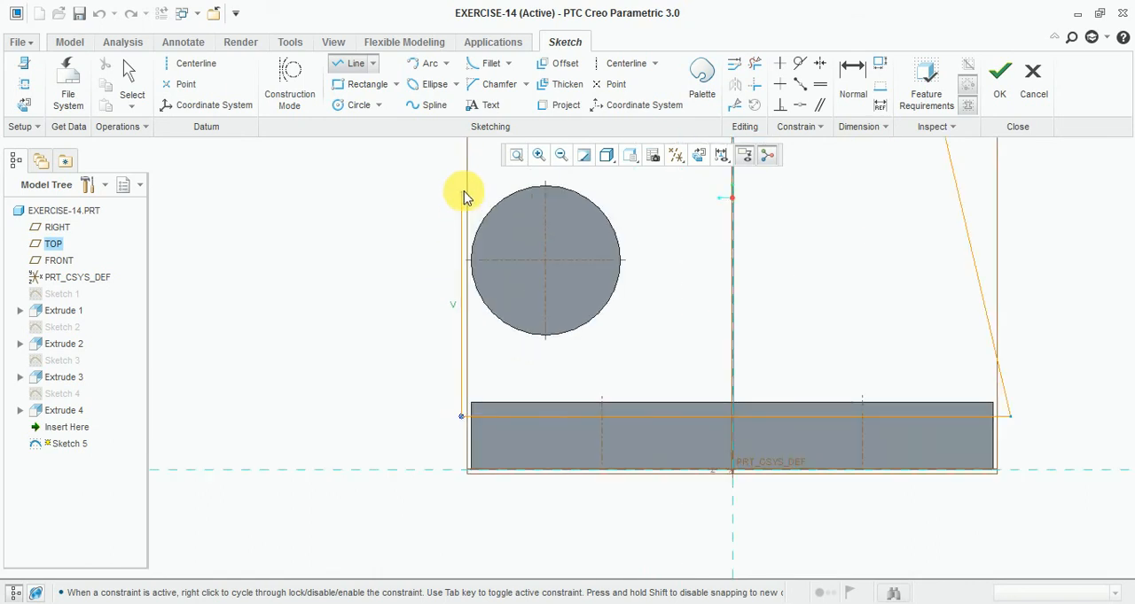
pyautogui.click(464, 186)
# - Continue the chain horizontally along the top of the small boss and vertically up the left side of the large boss
pyautogui.scroll(-3, 479, 213)
pyautogui.scroll(2, 523, 235)
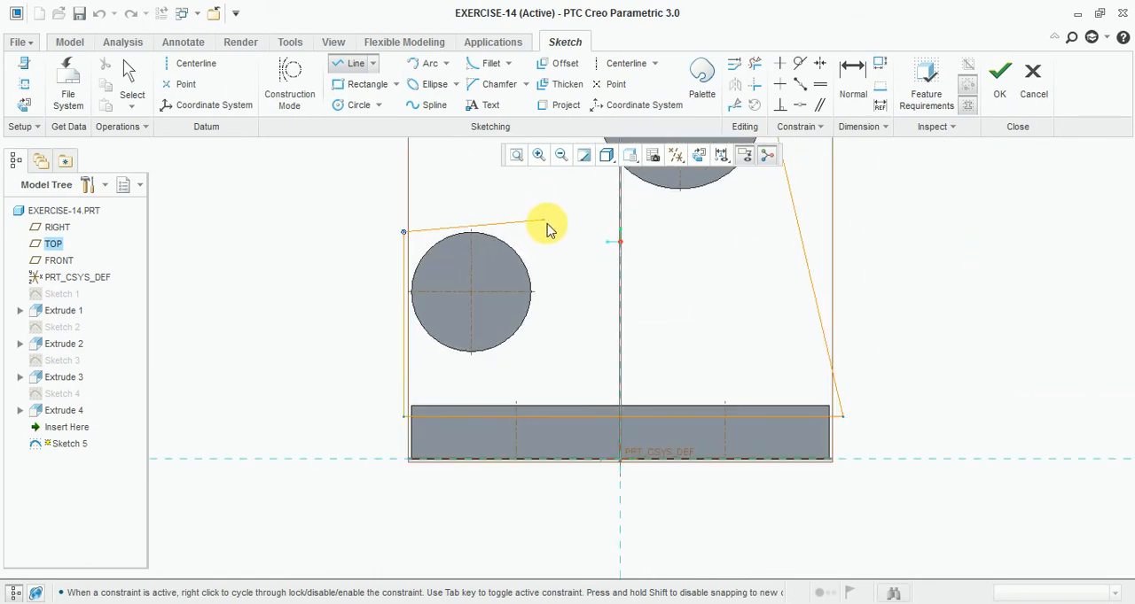
pyautogui.click(587, 234)
pyautogui.scroll(-3, 580, 232)
pyautogui.scroll(2, 561, 206)
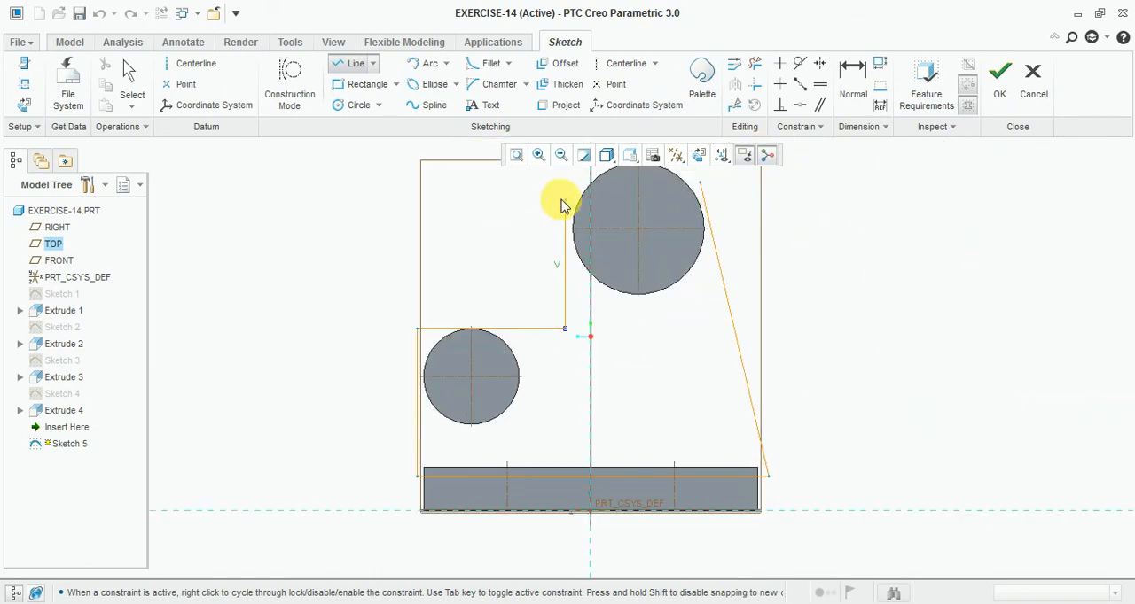
pyautogui.click(565, 195)
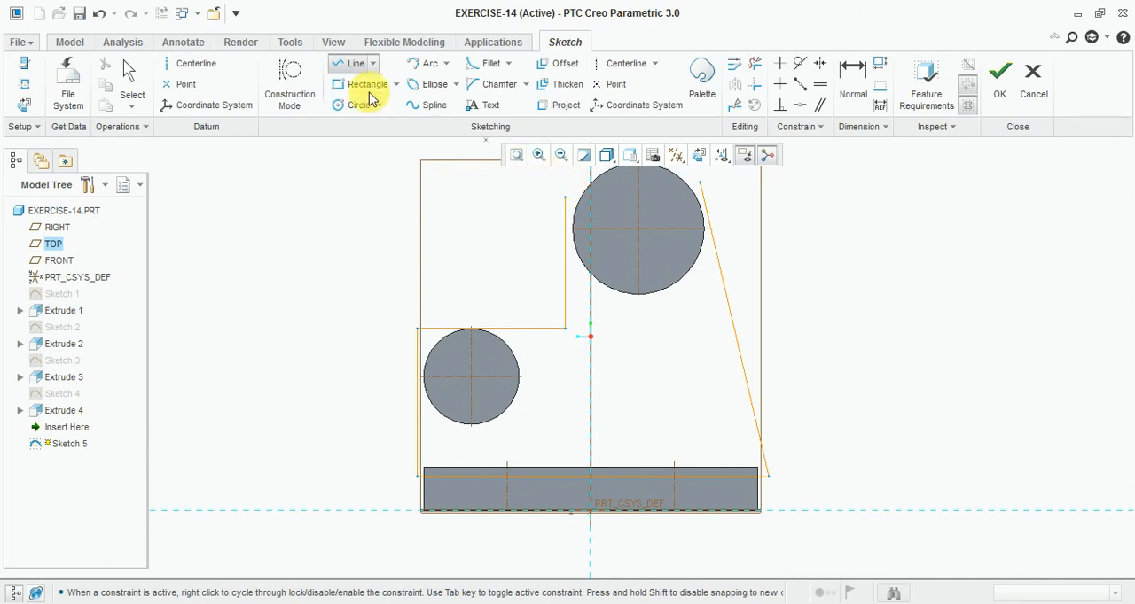
# - Sketch a circle centred on the large boss and make its radius equal to the boss's outer edge
pyautogui.click(349, 108)
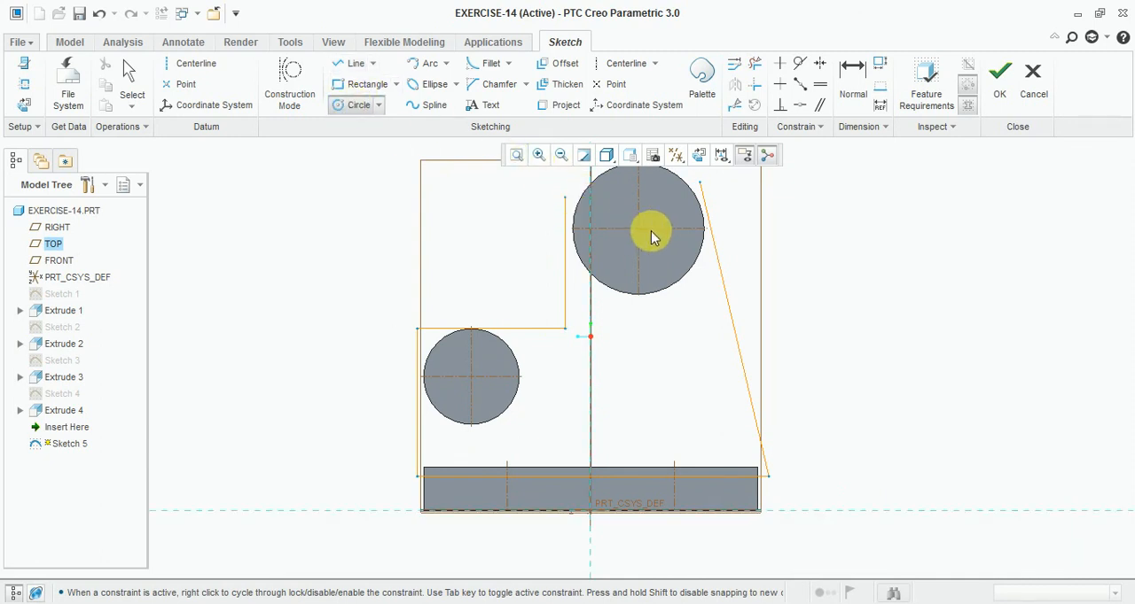
pyautogui.scroll(4, 636, 232)
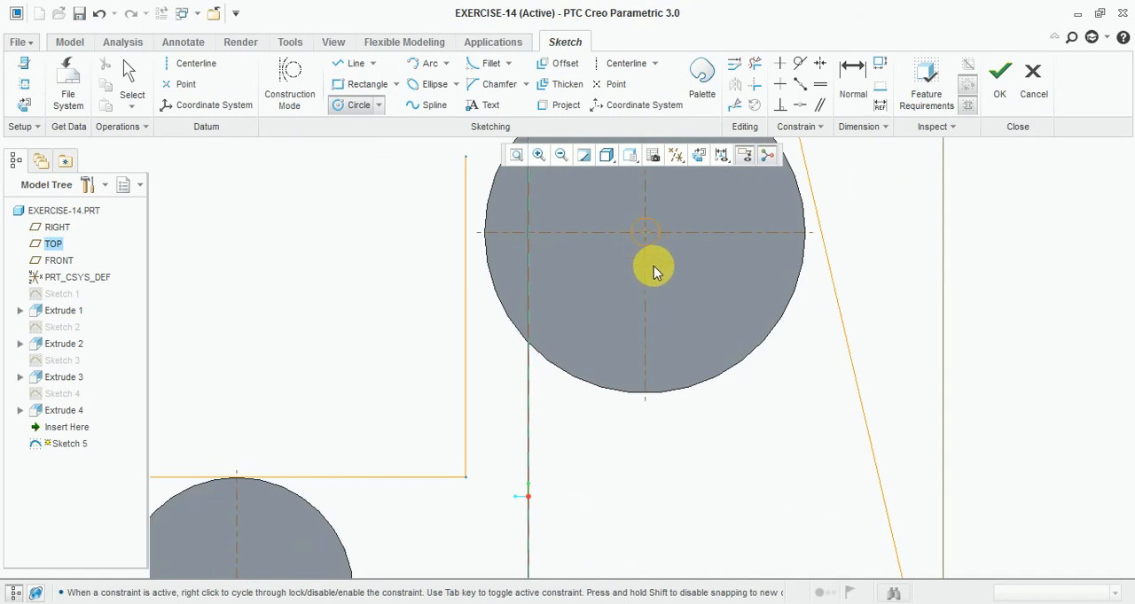
pyautogui.click(700, 365)
pyautogui.middleClick(720, 238)
pyautogui.click(807, 97)
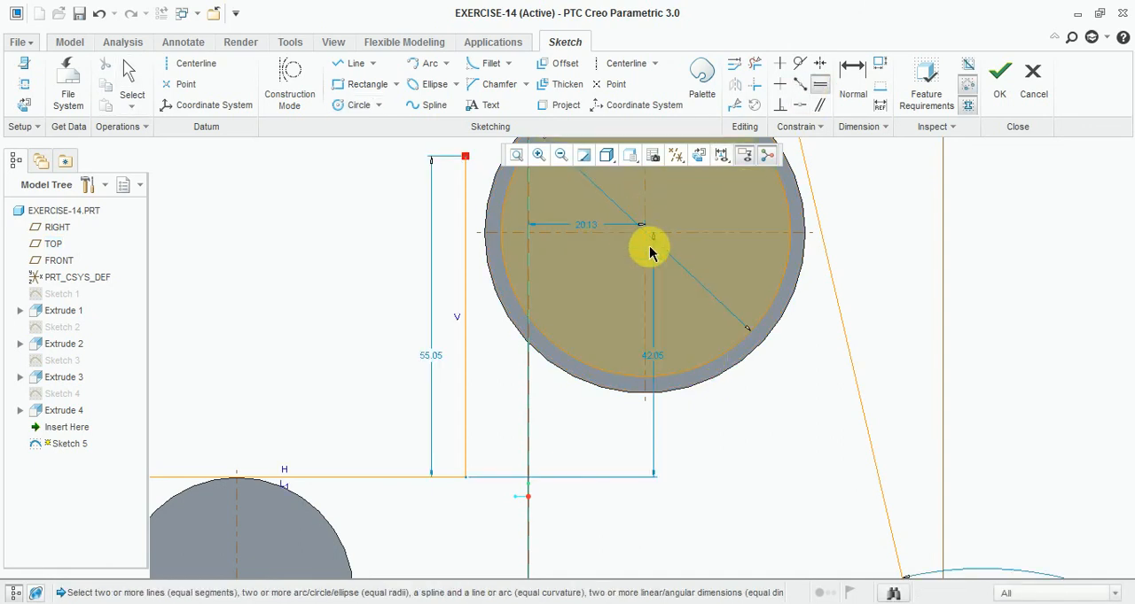
pyautogui.click(764, 326)
pyautogui.click(767, 342)
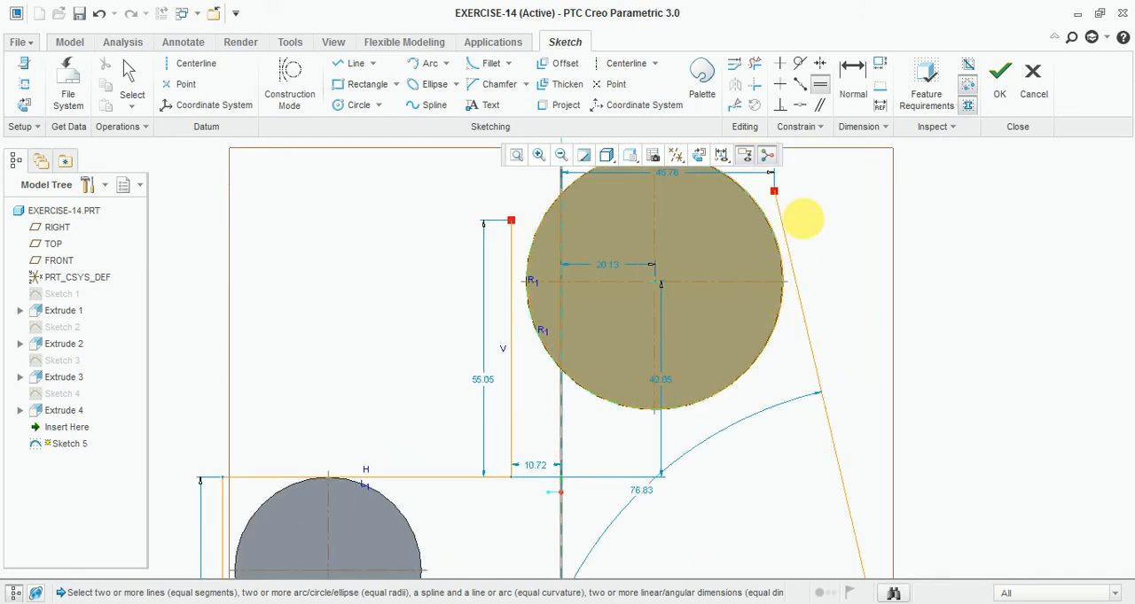
# - Make the slanted line tangent to the sketched circle, and make the circle's centre coincident with the large boss's centre
pyautogui.click(800, 63)
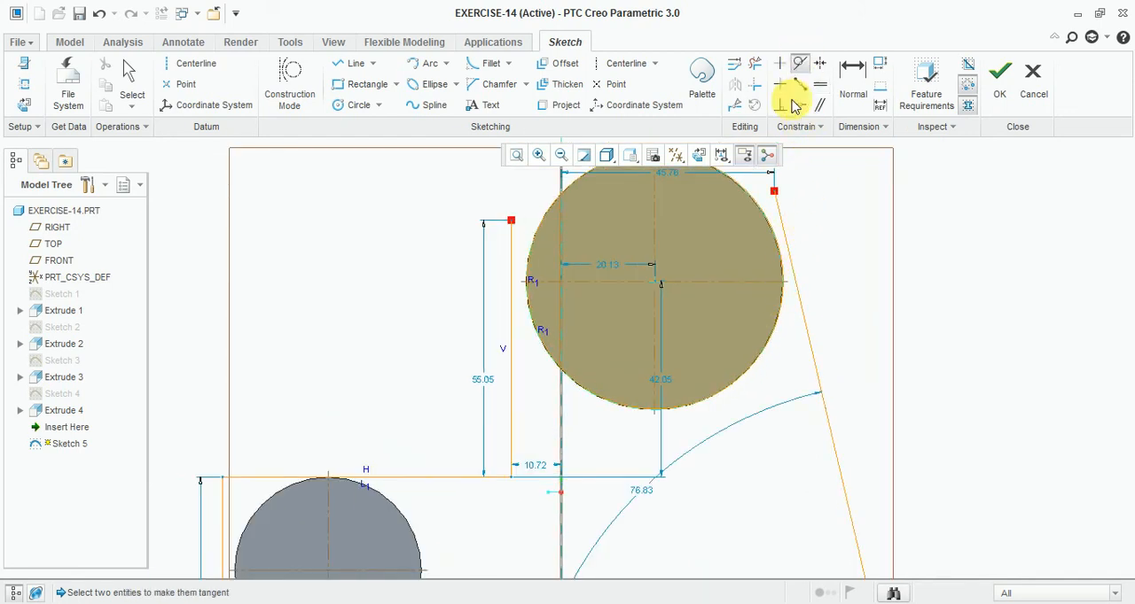
pyautogui.click(785, 274)
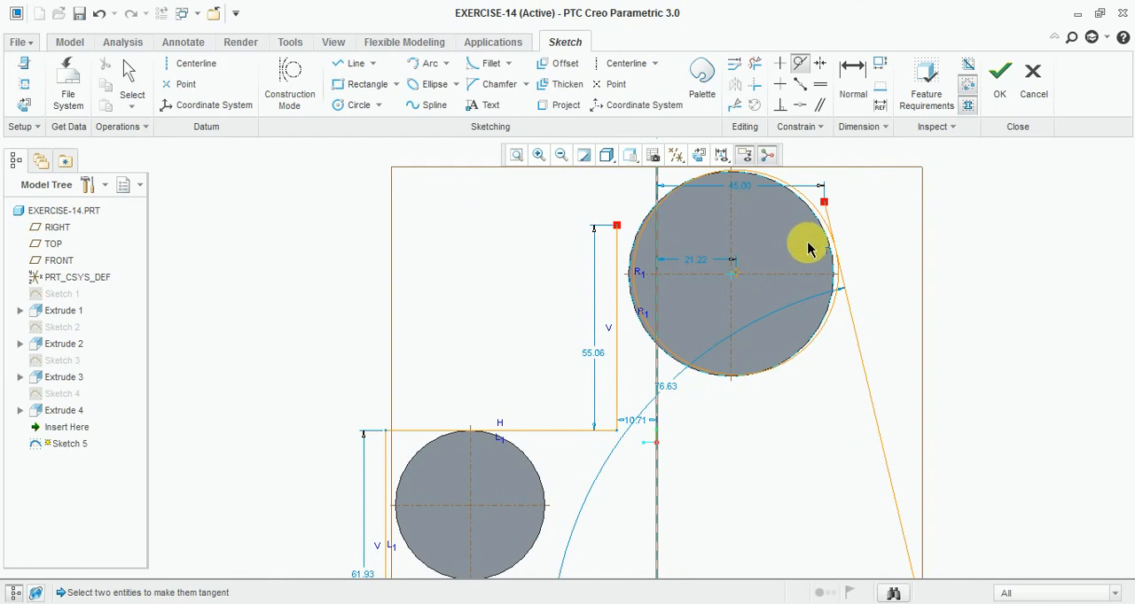
pyautogui.scroll(5, 747, 289)
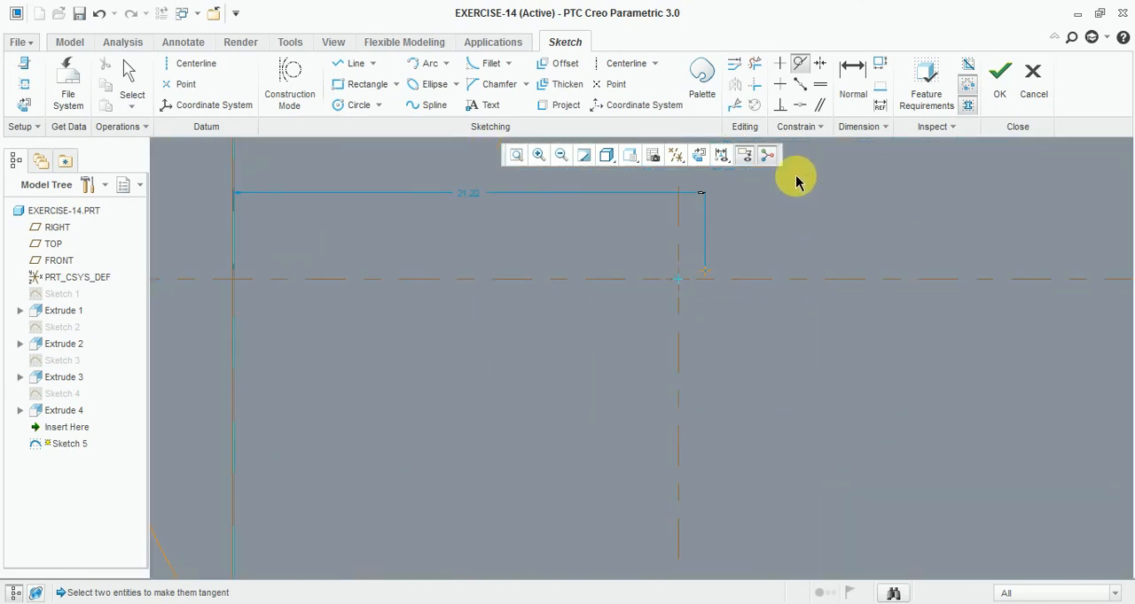
pyautogui.click(803, 104)
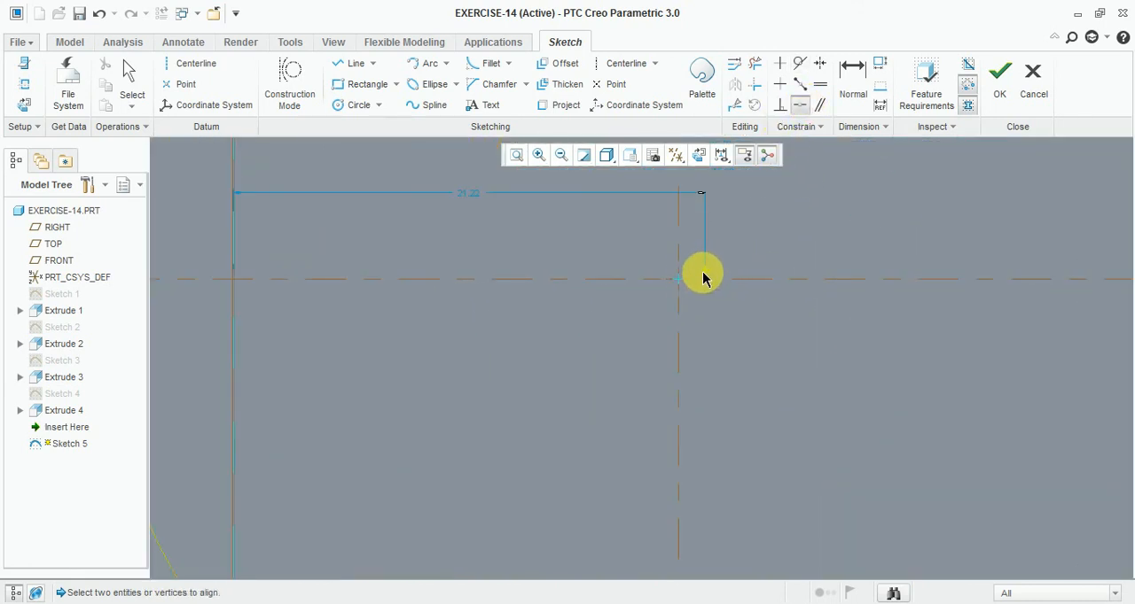
pyautogui.click(704, 275)
pyautogui.scroll(-5, 679, 284)
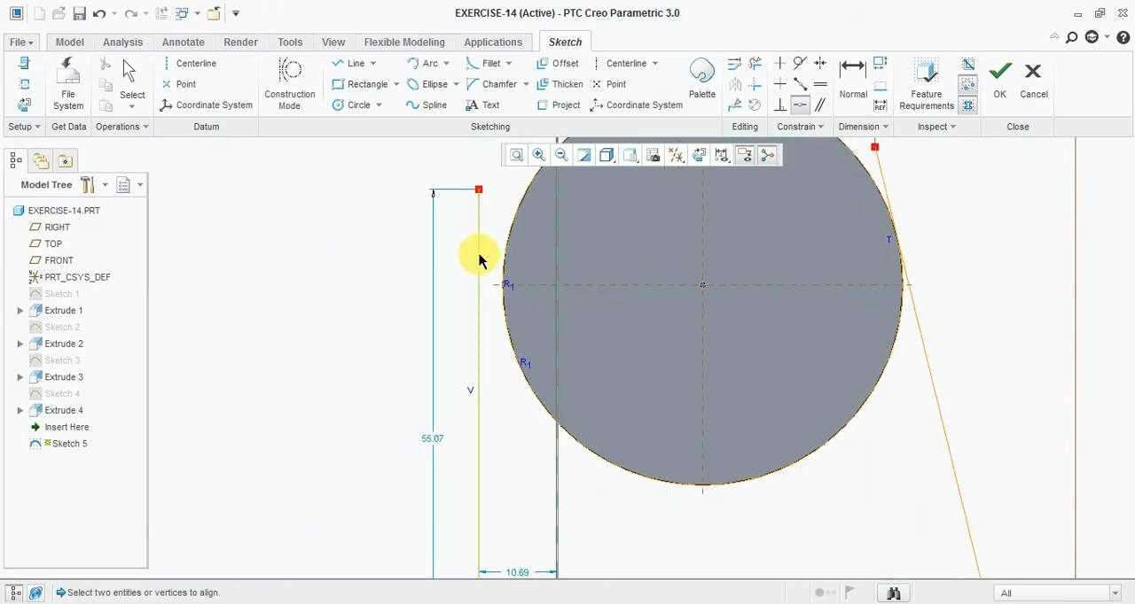
# - Make the vertical line beside the large boss tangent to the sketched circle
pyautogui.click(484, 259)
pyautogui.click(802, 64)
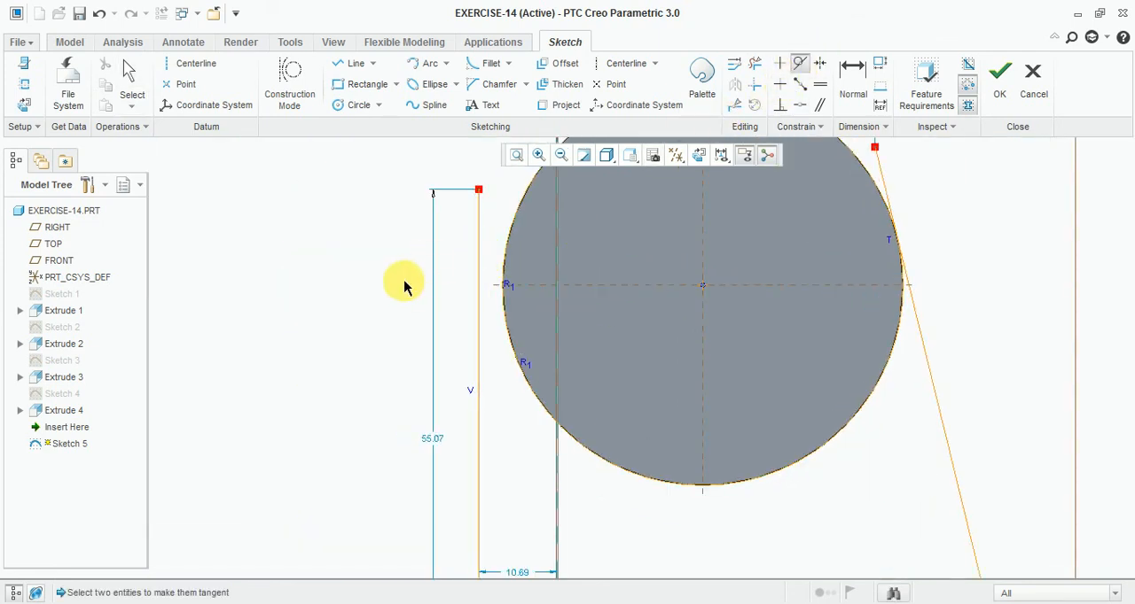
pyautogui.click(478, 298)
pyautogui.click(502, 274)
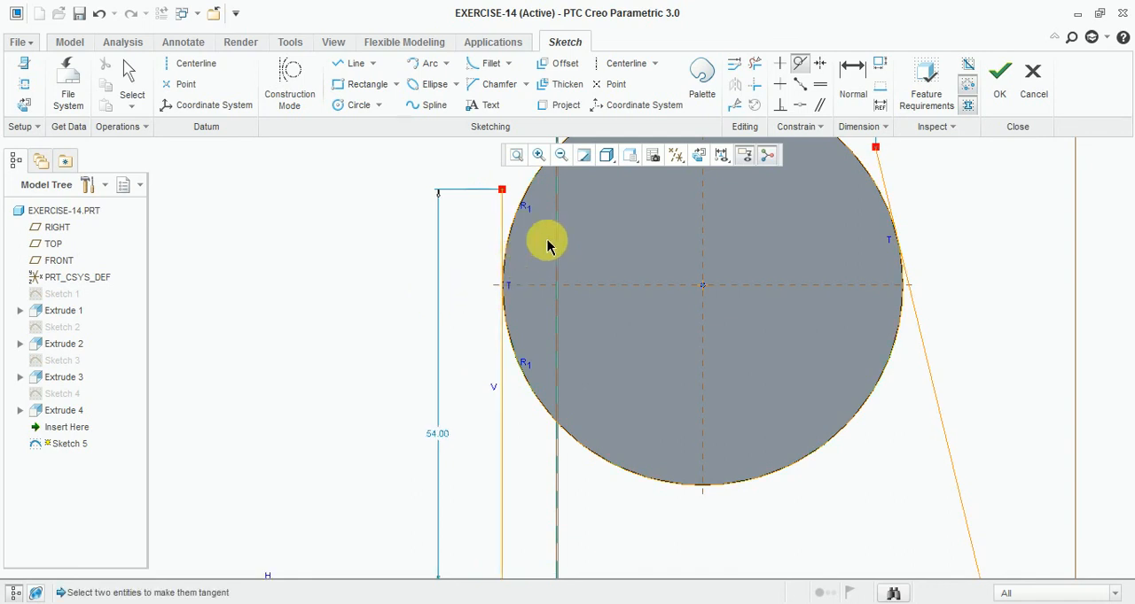
pyautogui.scroll(-5, 444, 362)
pyautogui.scroll(5, 464, 335)
# - Make the horizontal line above the small boss and the outer vertical line tangent to that boss's circular edge
pyautogui.click(481, 276)
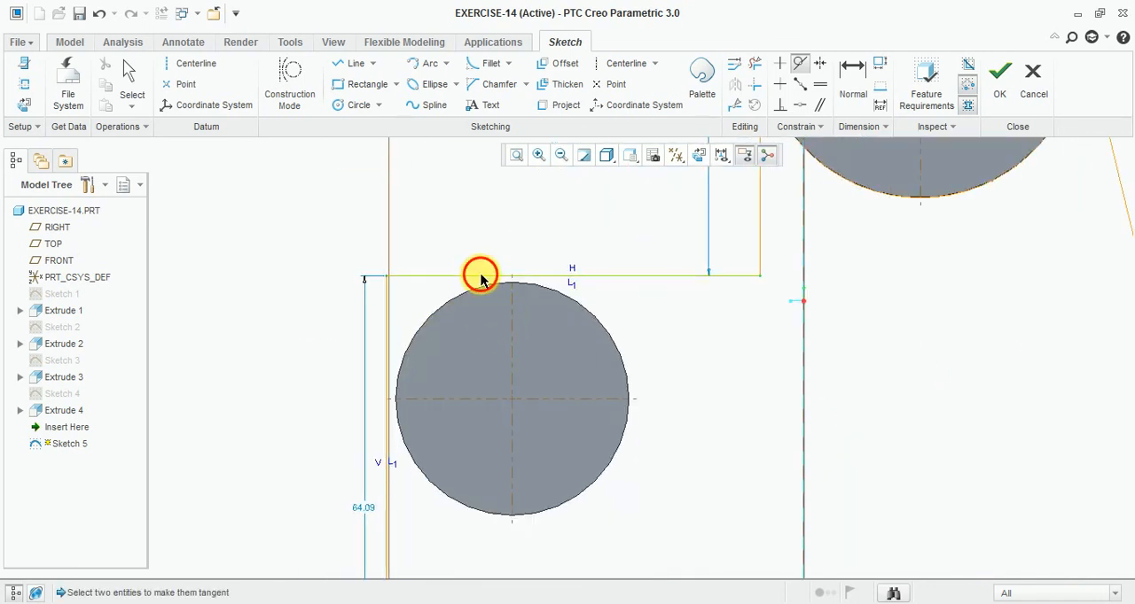
pyautogui.click(487, 287)
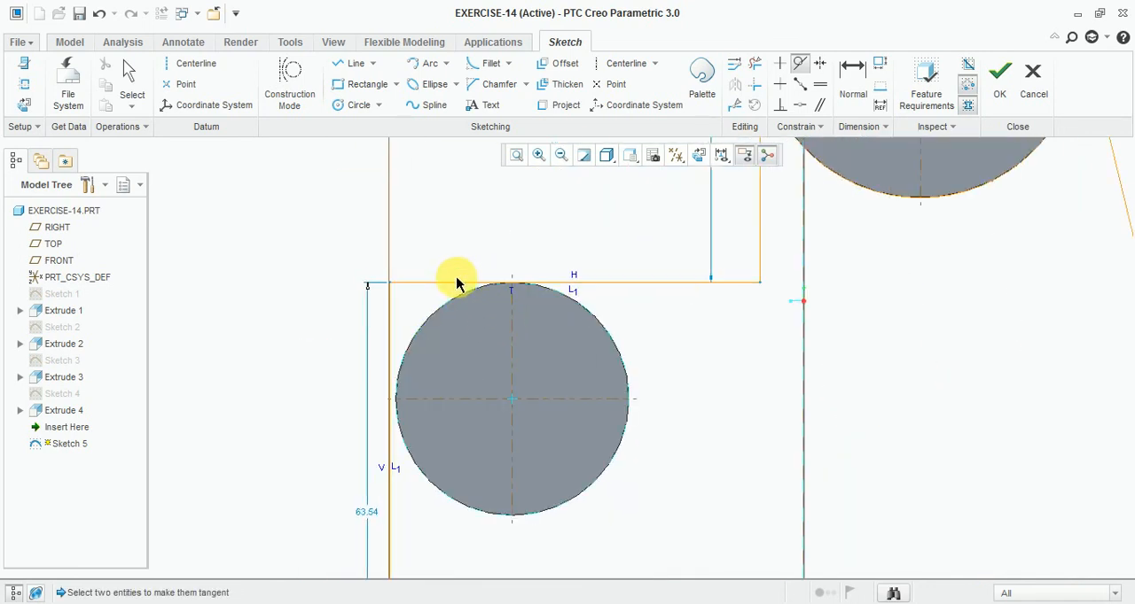
pyautogui.click(389, 344)
pyautogui.click(403, 357)
pyautogui.scroll(-3, 423, 293)
pyautogui.scroll(5, 684, 413)
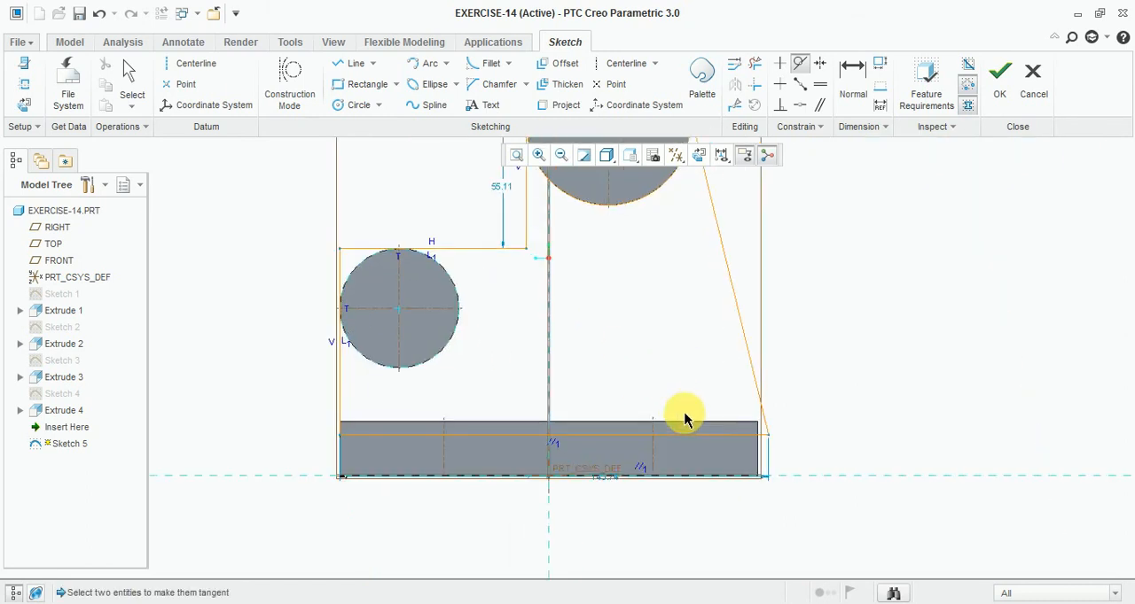
# - Try to make the profile's lower horizontal line coincident with the base plate's upper edge
pyautogui.click(664, 449)
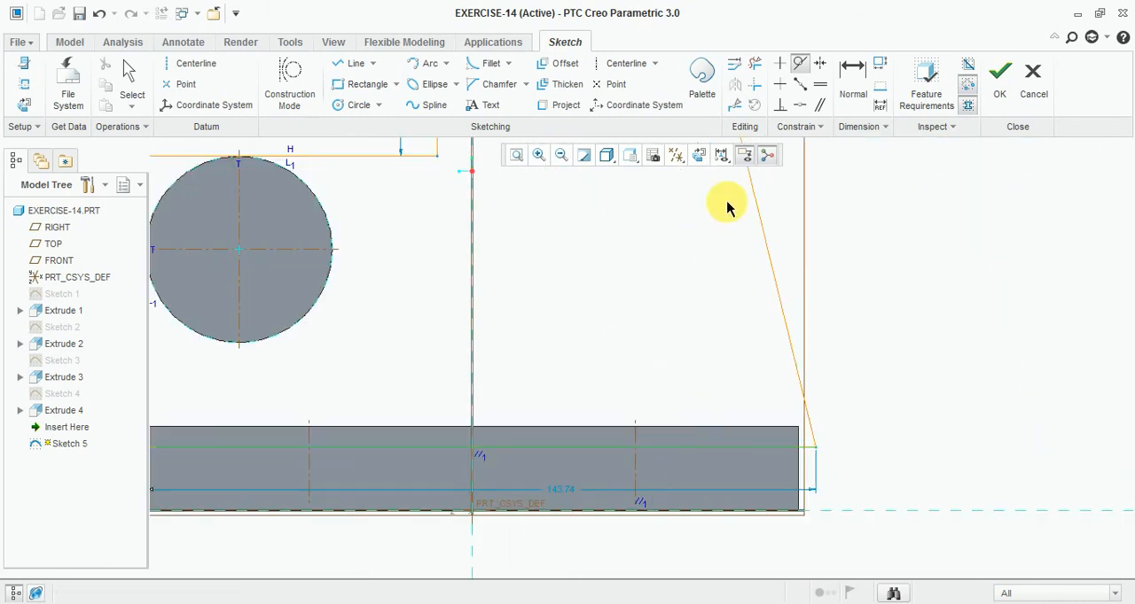
pyautogui.click(789, 110)
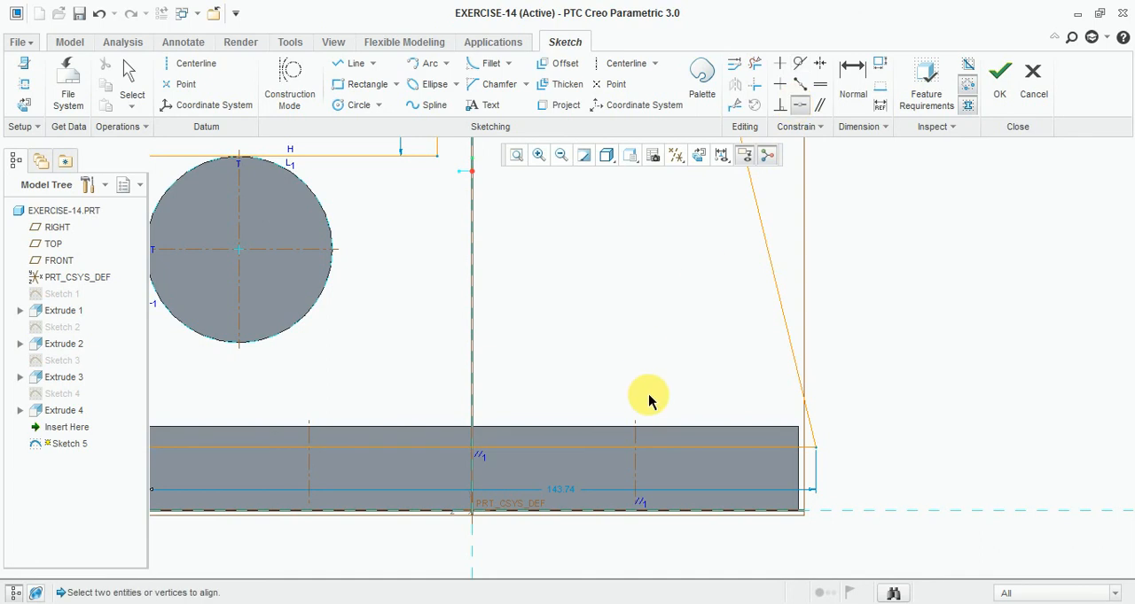
pyautogui.click(651, 454)
pyautogui.click(801, 447)
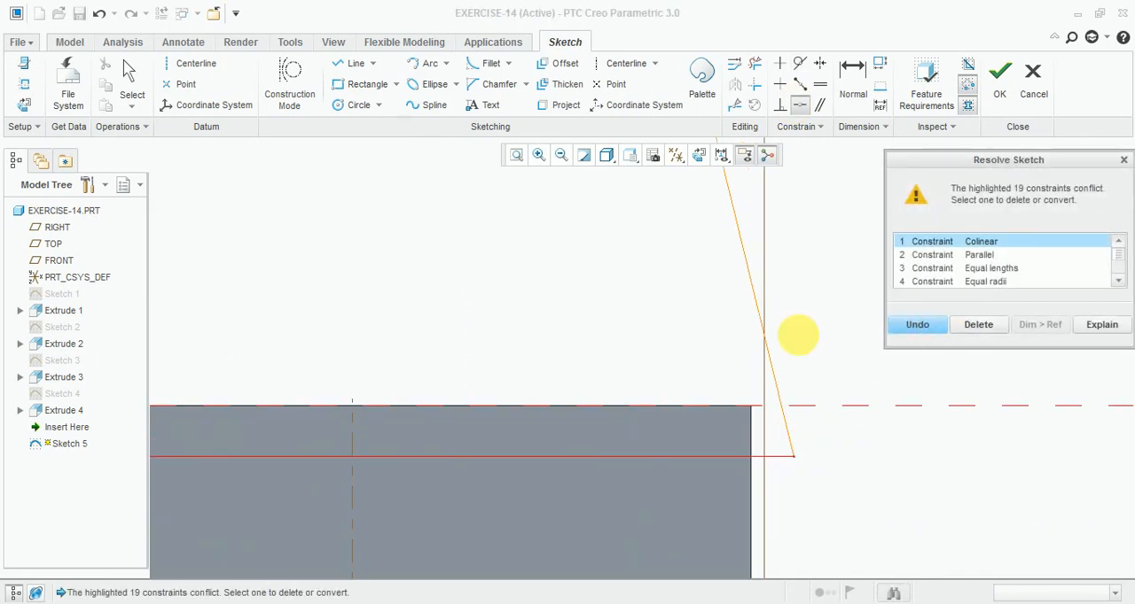
pyautogui.scroll(8, 687, 397)
pyautogui.scroll(-3, 403, 390)
pyautogui.scroll(-3, 563, 405)
pyautogui.scroll(4, 621, 418)
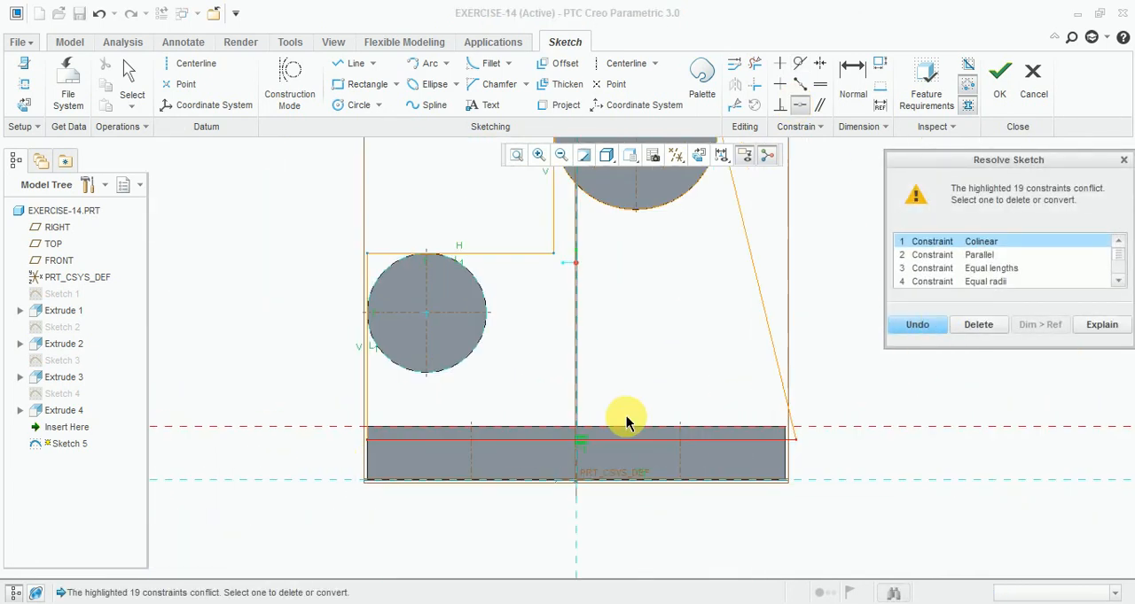
pyautogui.scroll(2, 671, 380)
pyautogui.scroll(-2, 701, 256)
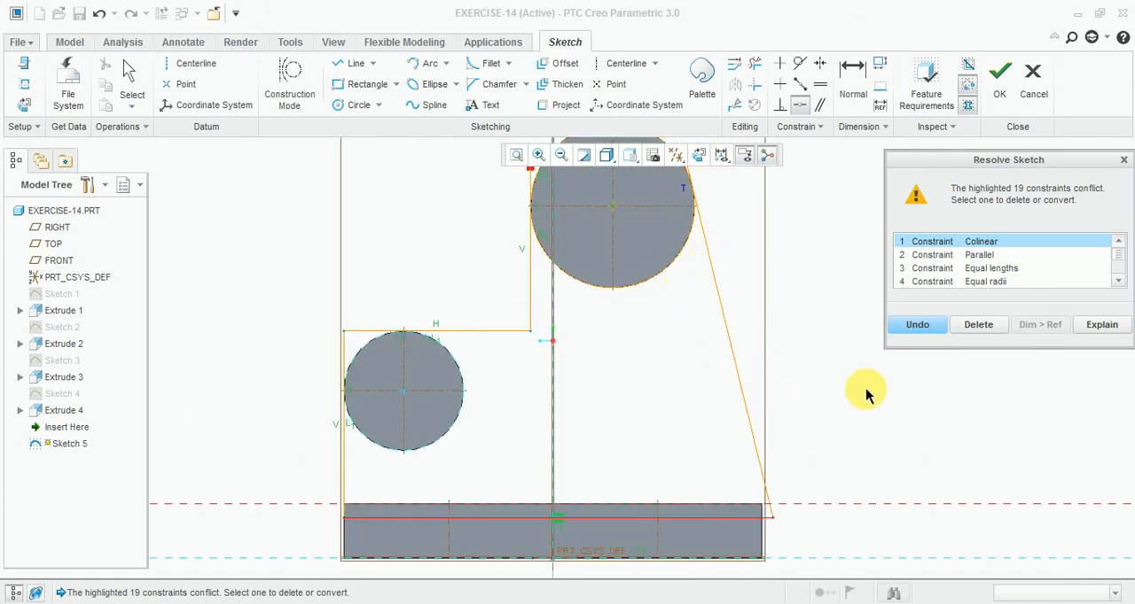
# - Delete the conflicting constraint, then discard the web sketch and undo the last model change
pyautogui.click(999, 323)
pyautogui.click(1032, 82)
pyautogui.click(619, 340)
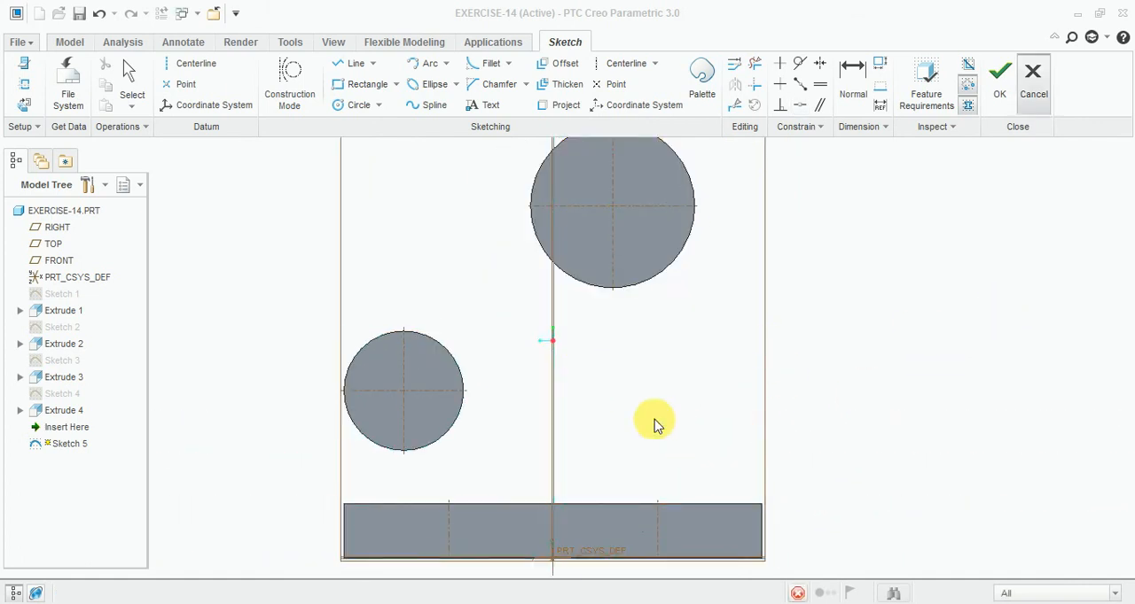
pyautogui.hotkey('ctrl', 'z')
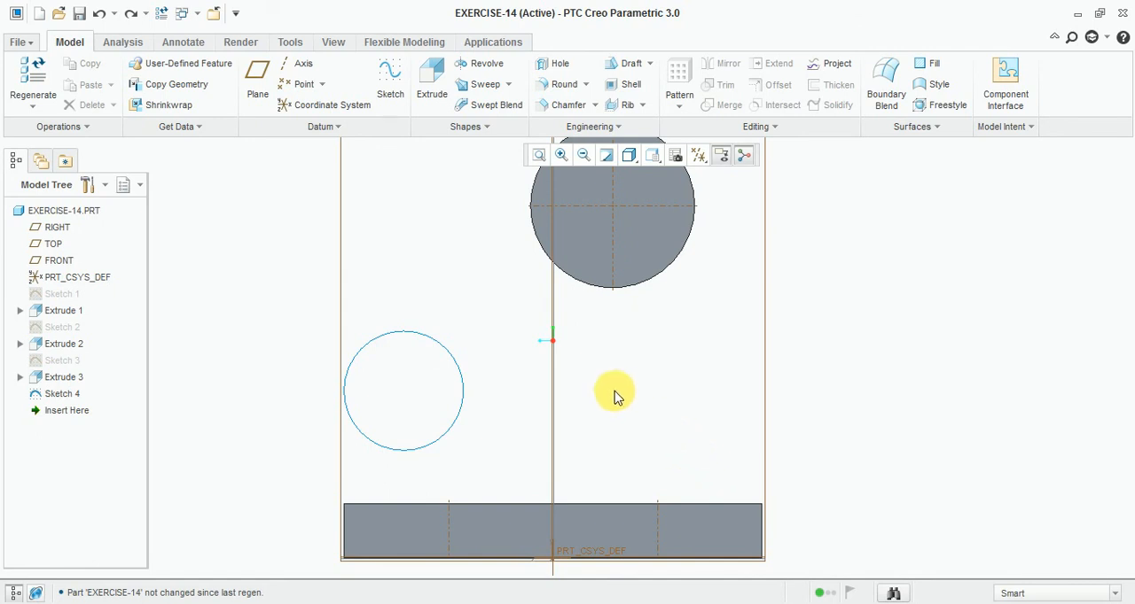
pyautogui.scroll(2, 585, 369)
pyautogui.moveTo(539, 380); pyautogui.dragTo(555, 380, button='middle')
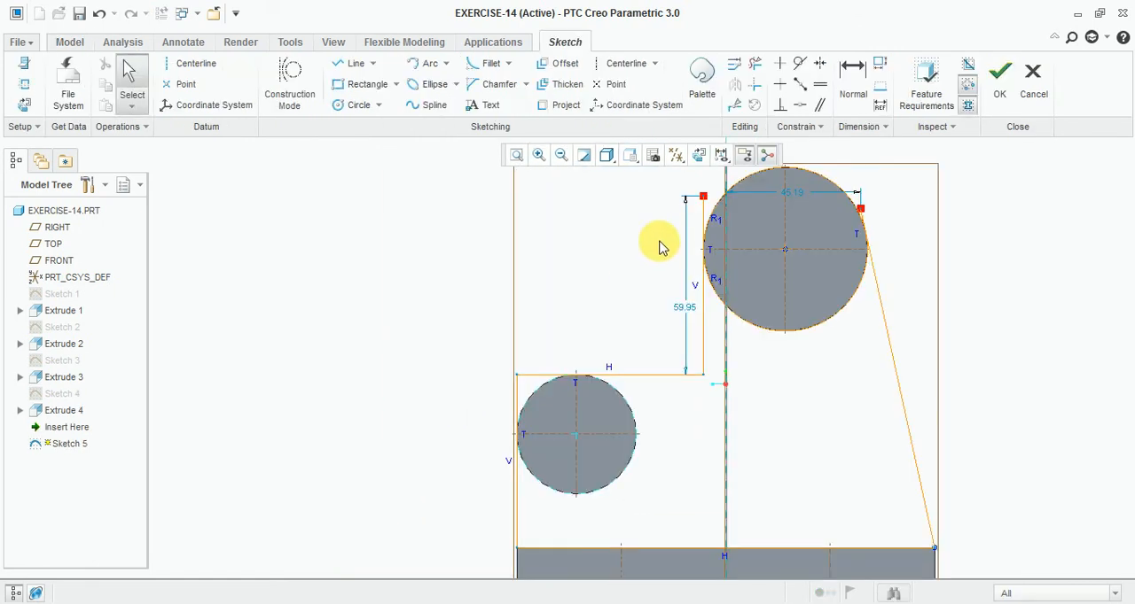
# - Trim the slanted line's overhang beyond its tangent point on the large circle
pyautogui.scroll(1, 584, 264)
pyautogui.scroll(-1, 638, 254)
pyautogui.scroll(-2, 887, 204)
pyautogui.scroll(3, 877, 212)
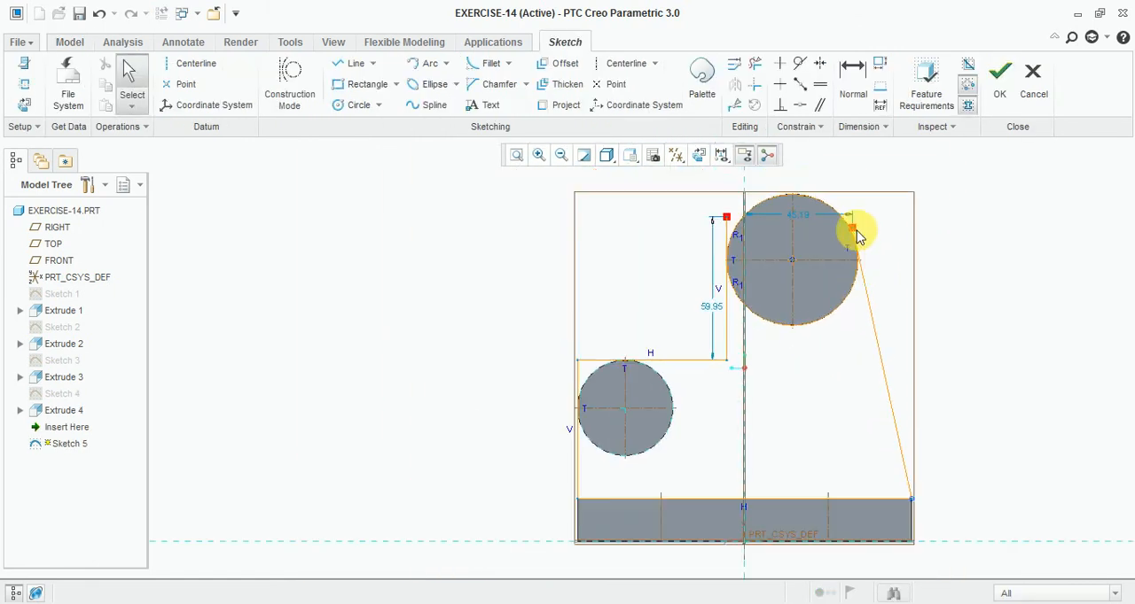
pyautogui.scroll(-1, 833, 169)
pyautogui.click(757, 67)
pyautogui.scroll(-5, 845, 274)
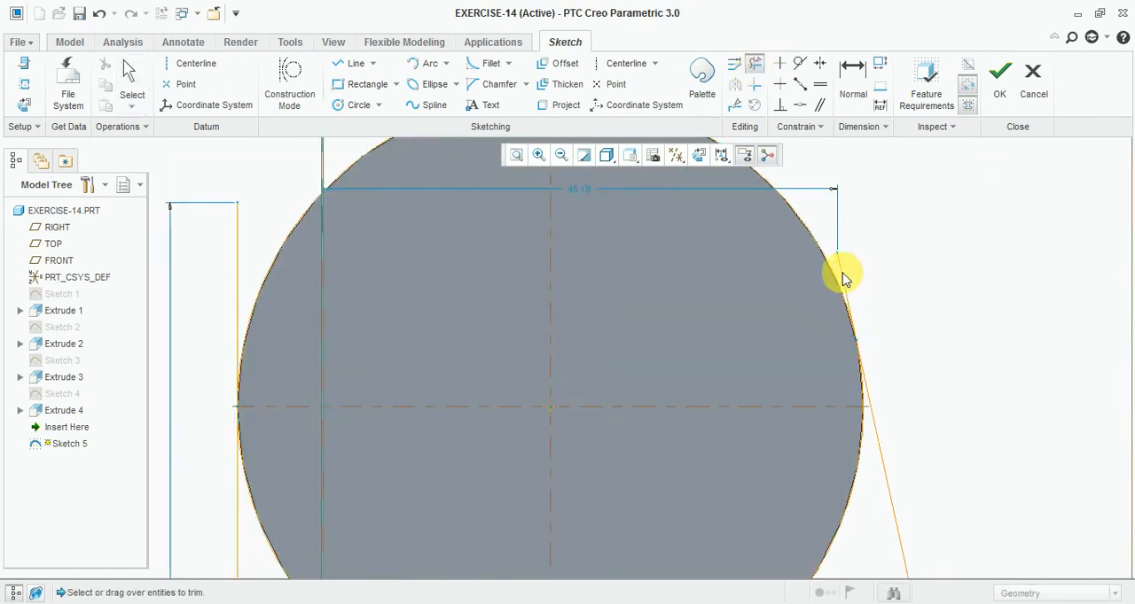
pyautogui.scroll(4, 842, 286)
# - Trim away the large circle's upper arc and the vertical line's overhang, and finish the sketch
pyautogui.scroll(-3, 836, 328)
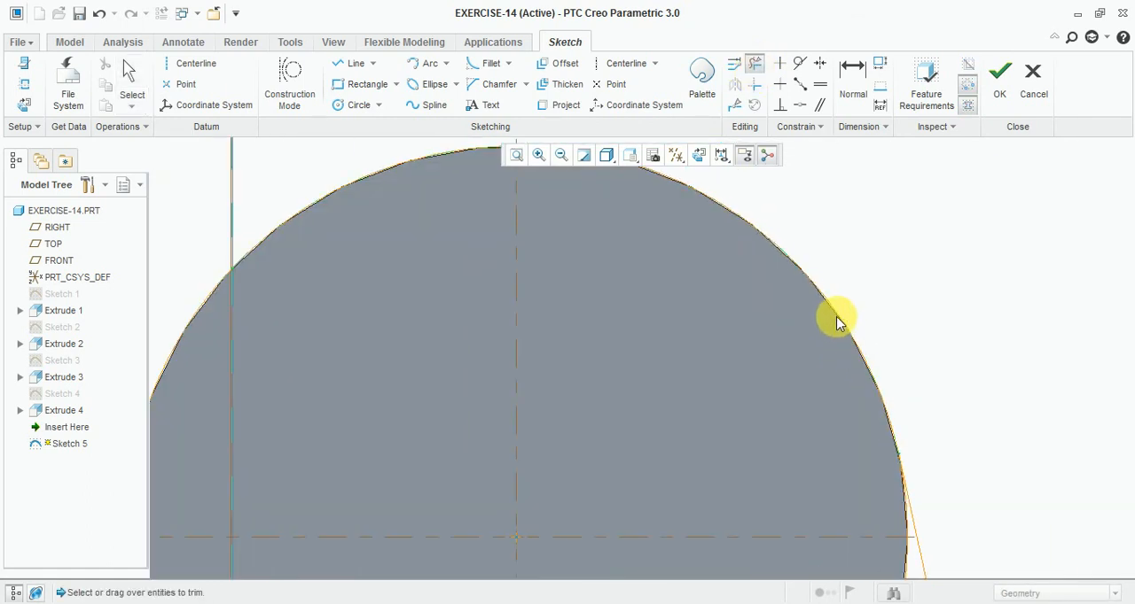
pyautogui.scroll(4, 843, 289)
pyautogui.scroll(-1, 546, 375)
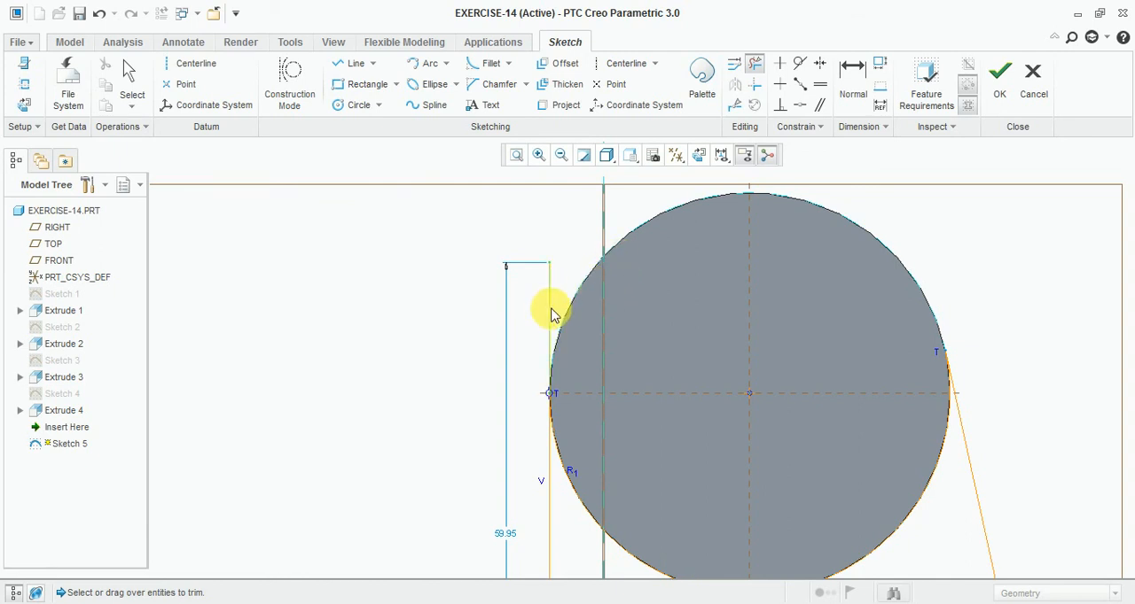
pyautogui.click(553, 315)
pyautogui.scroll(4, 611, 250)
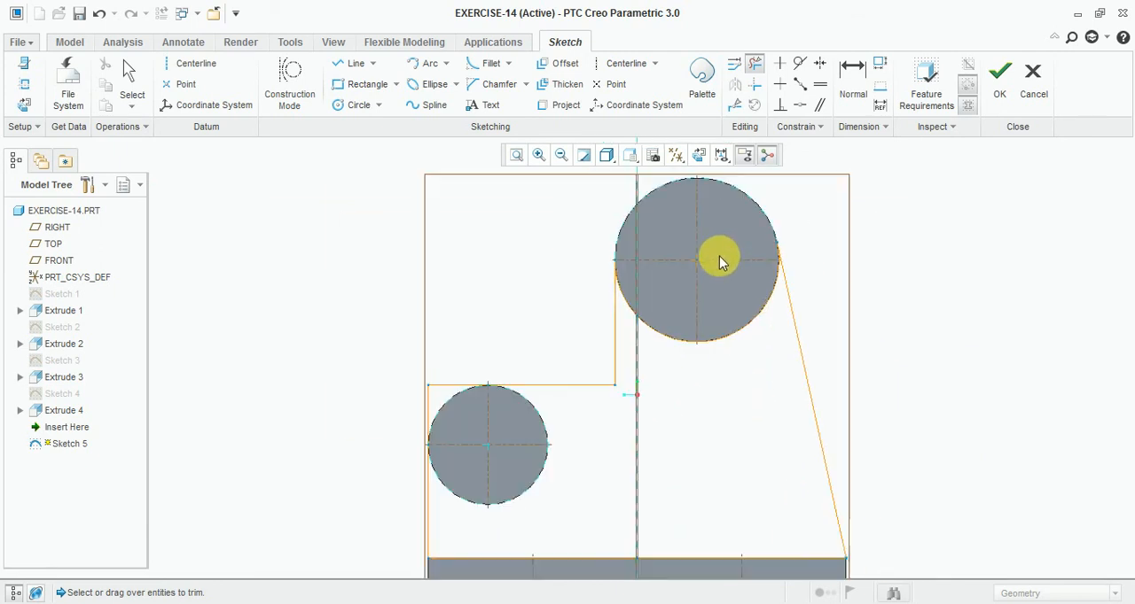
pyautogui.click(999, 75)
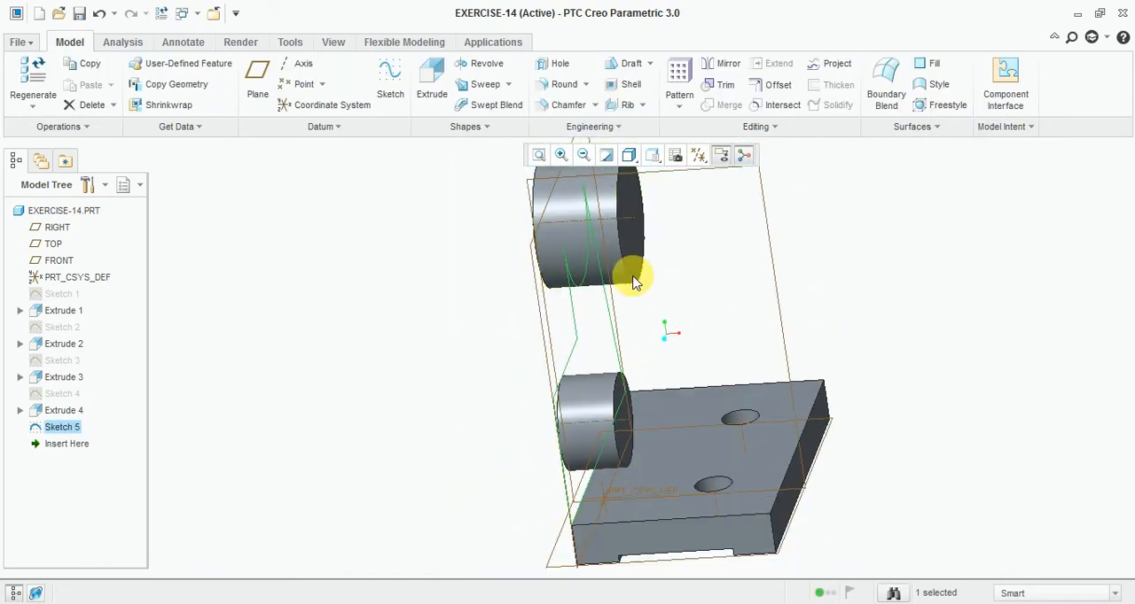
# - Extrude the web profile 12 mm towards the base plate, taking the thickness from the reference drawing
pyautogui.click(431, 88)
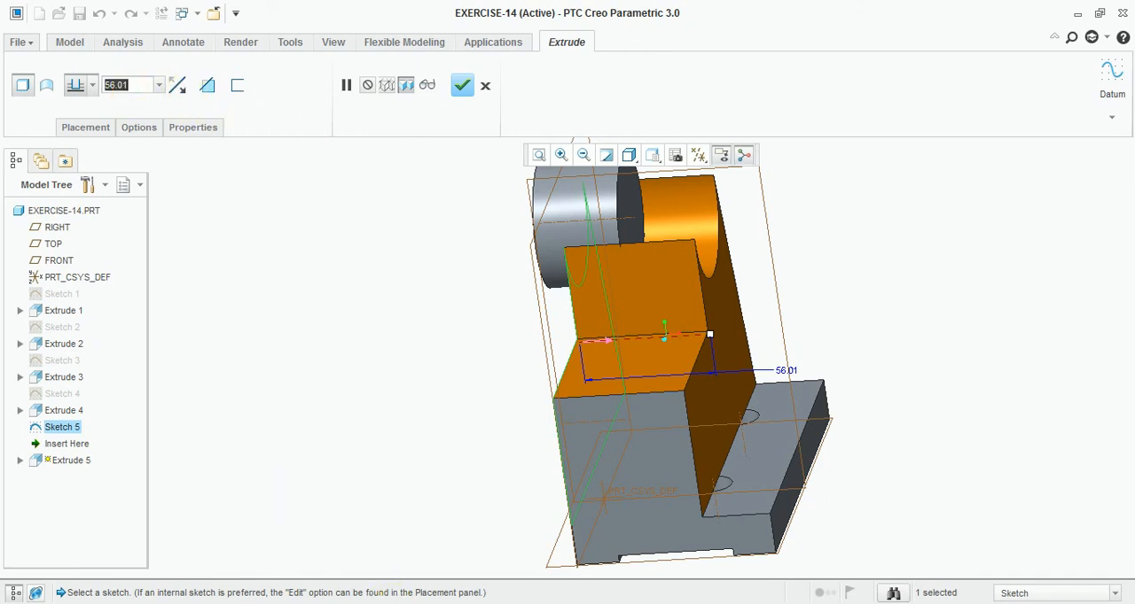
pyautogui.hotkey('alt', 'Tab')
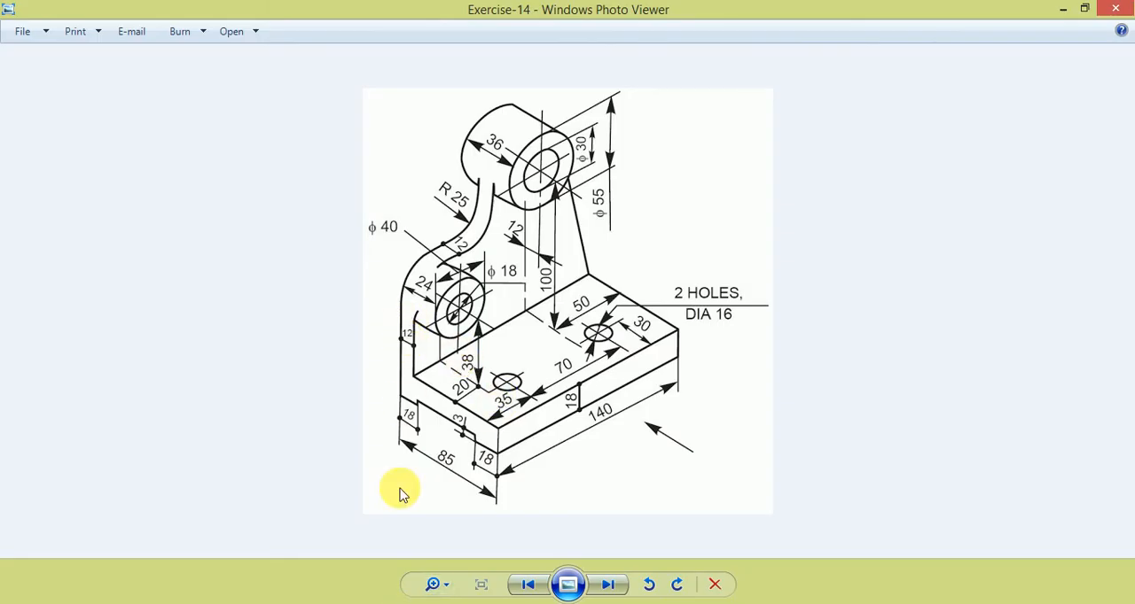
pyautogui.hotkey('alt', 'Tab')
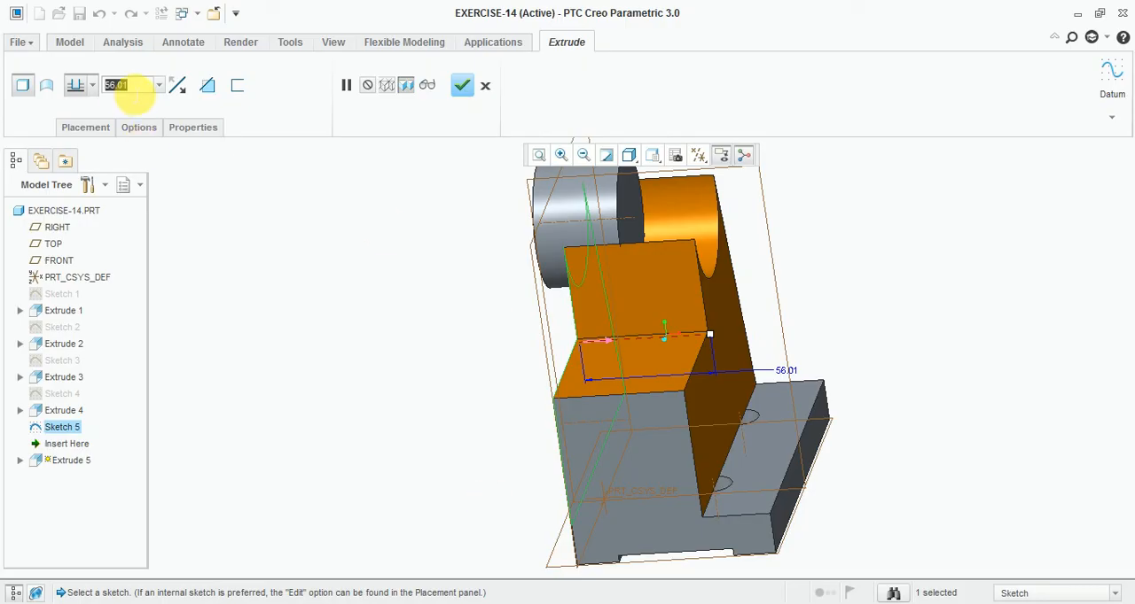
pyautogui.write('12')
pyautogui.press('Return')
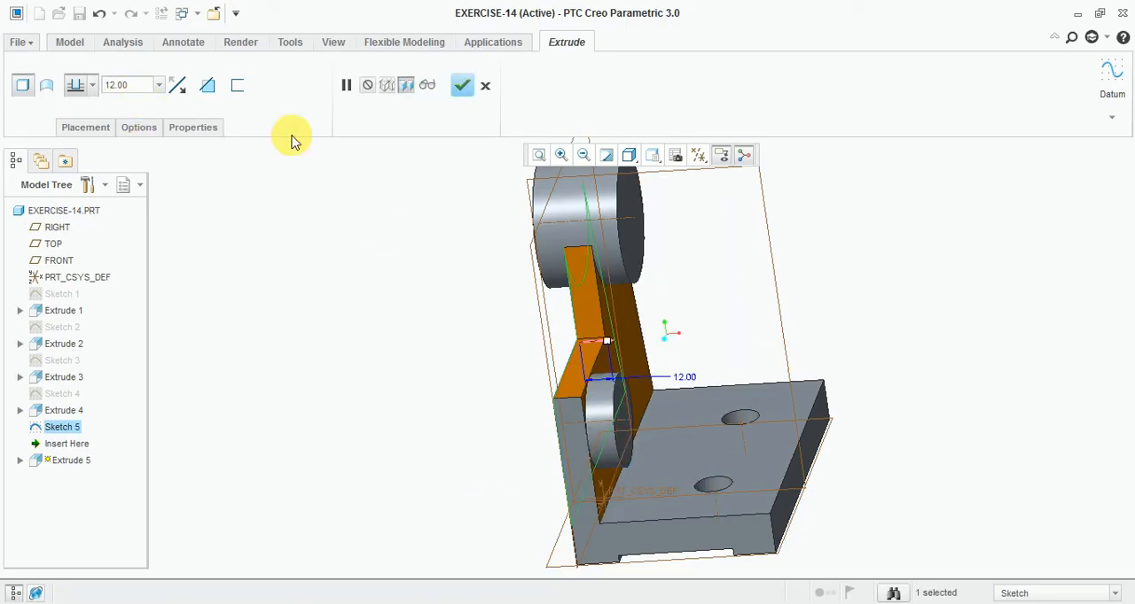
pyautogui.click(461, 86)
# - Round the web's outer corner edge beside the small boss with a 20 mm radius
pyautogui.moveTo(856, 342); pyautogui.dragTo(803, 344, button='middle')
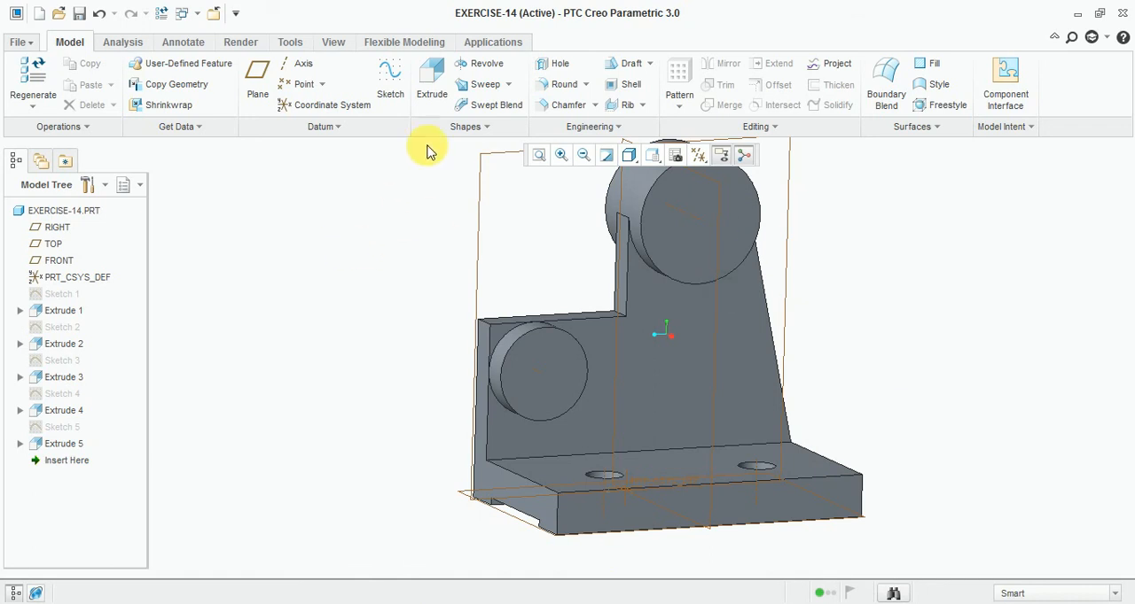
pyautogui.click(551, 87)
pyautogui.moveTo(399, 246); pyautogui.dragTo(429, 259, button='middle')
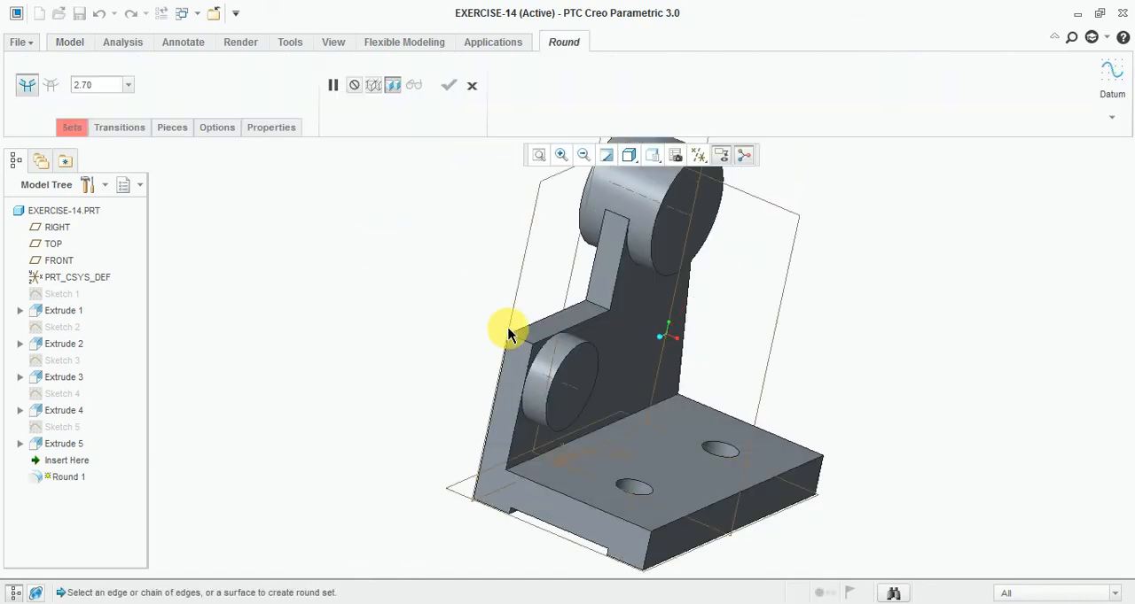
pyautogui.scroll(-4, 510, 335)
pyautogui.click(526, 339)
pyautogui.scroll(4, 373, 270)
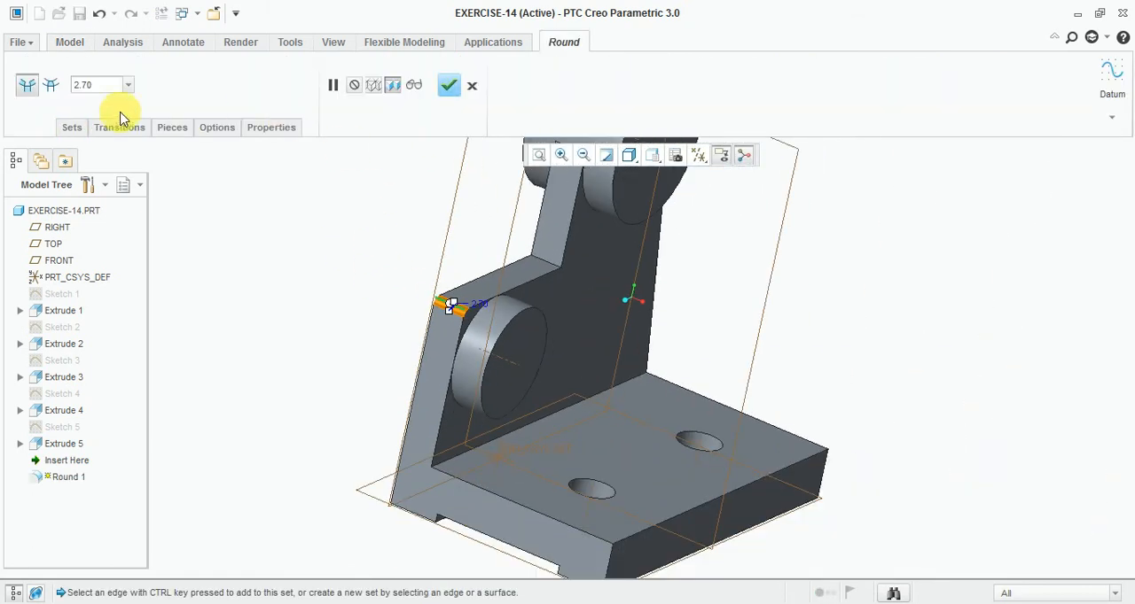
pyautogui.write('2')
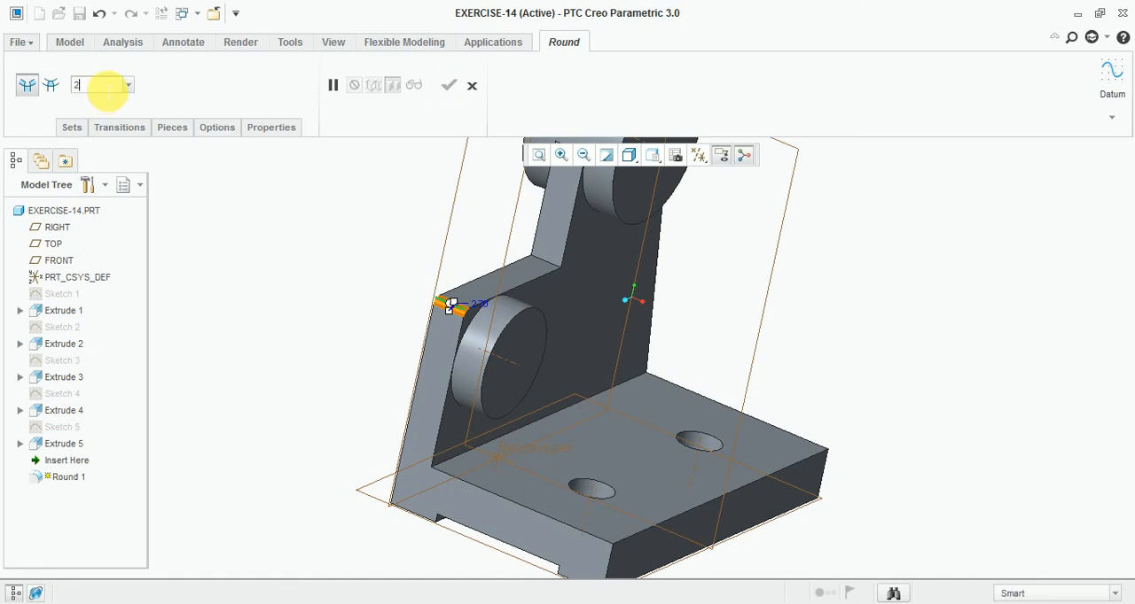
pyautogui.write('0')
pyautogui.press('Return')
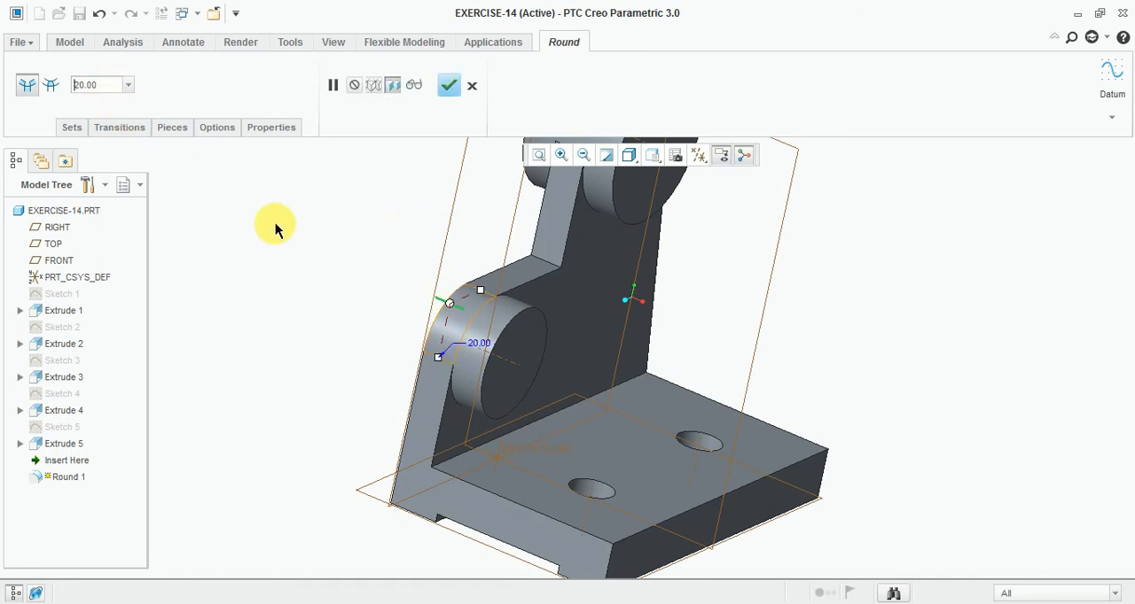
pyautogui.click(447, 89)
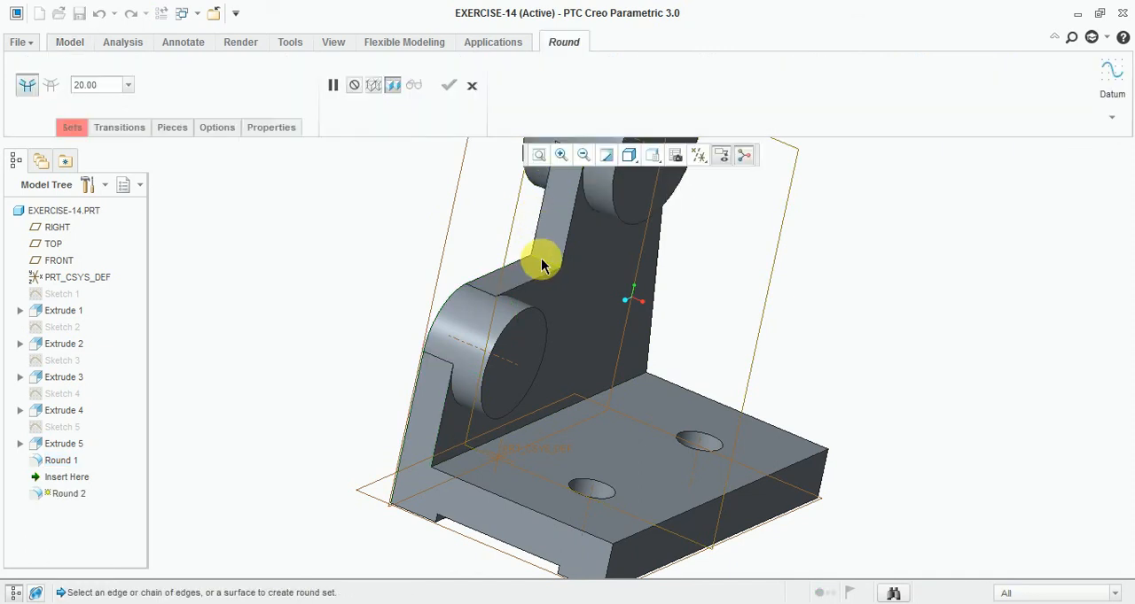
# - Round the web's inner corner edge between the two bosses with a 25 mm radius
pyautogui.click(543, 264)
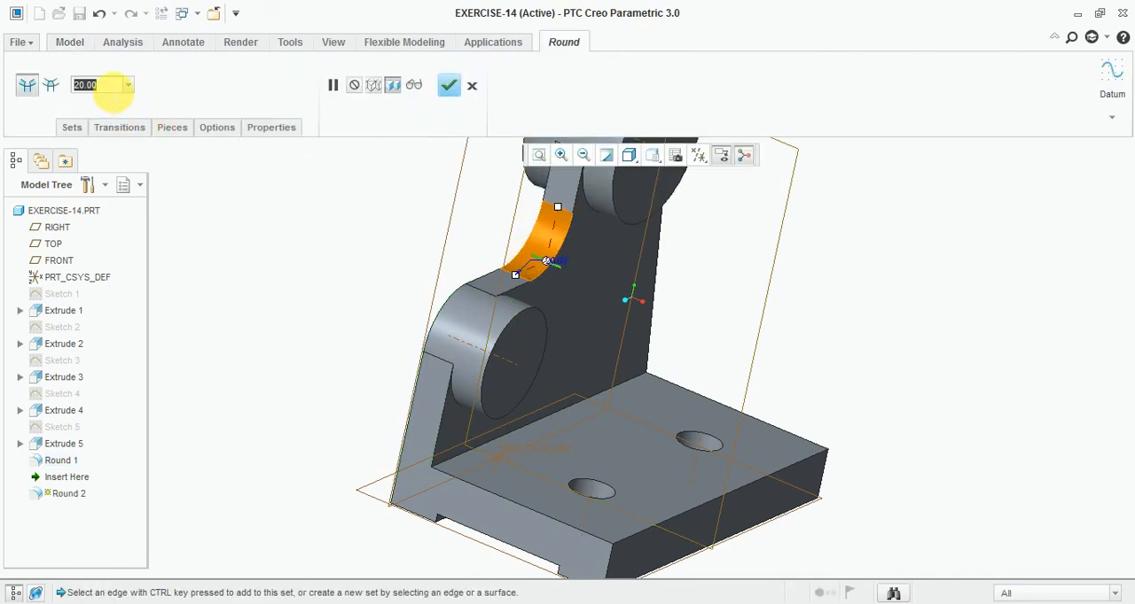
pyautogui.write('25')
pyautogui.press('Return')
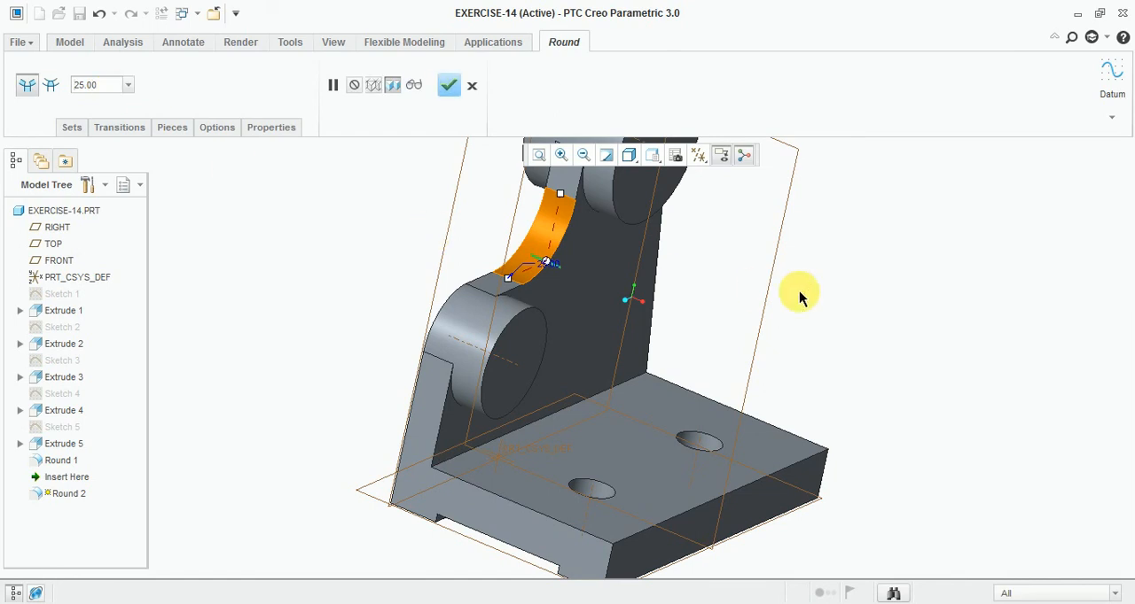
pyautogui.moveTo(866, 274); pyautogui.dragTo(603, 195, button='middle')
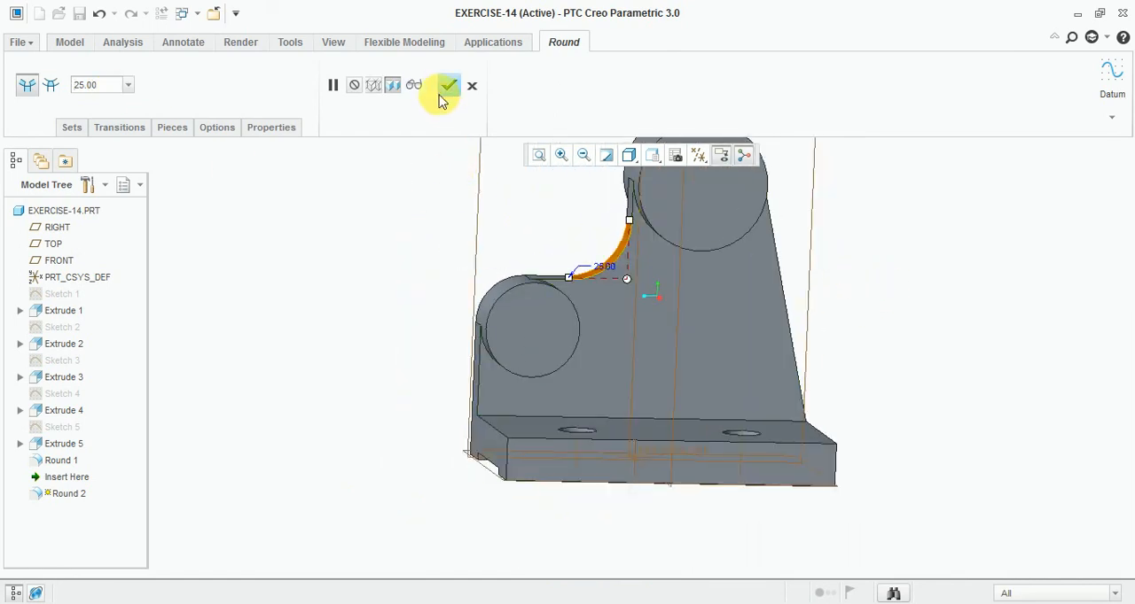
pyautogui.click(448, 85)
# - Compare the rounded web with the Exercise-14 reference drawing in Windows Photo Viewer and return to the model
pyautogui.moveTo(328, 314); pyautogui.dragTo(365, 336, button='middle')
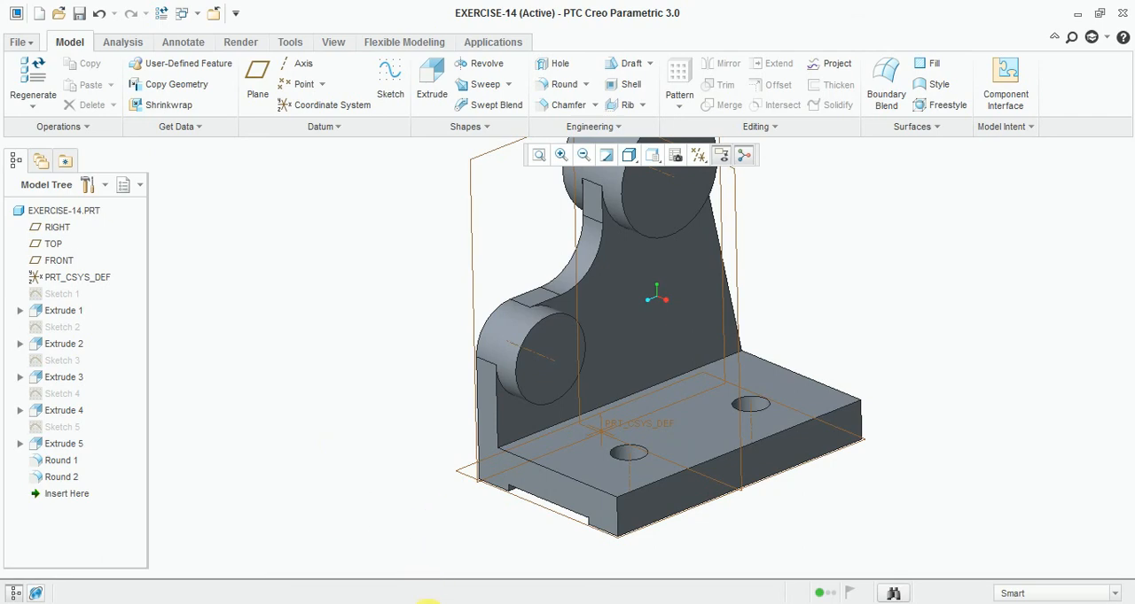
pyautogui.hotkey('alt', 'Tab')
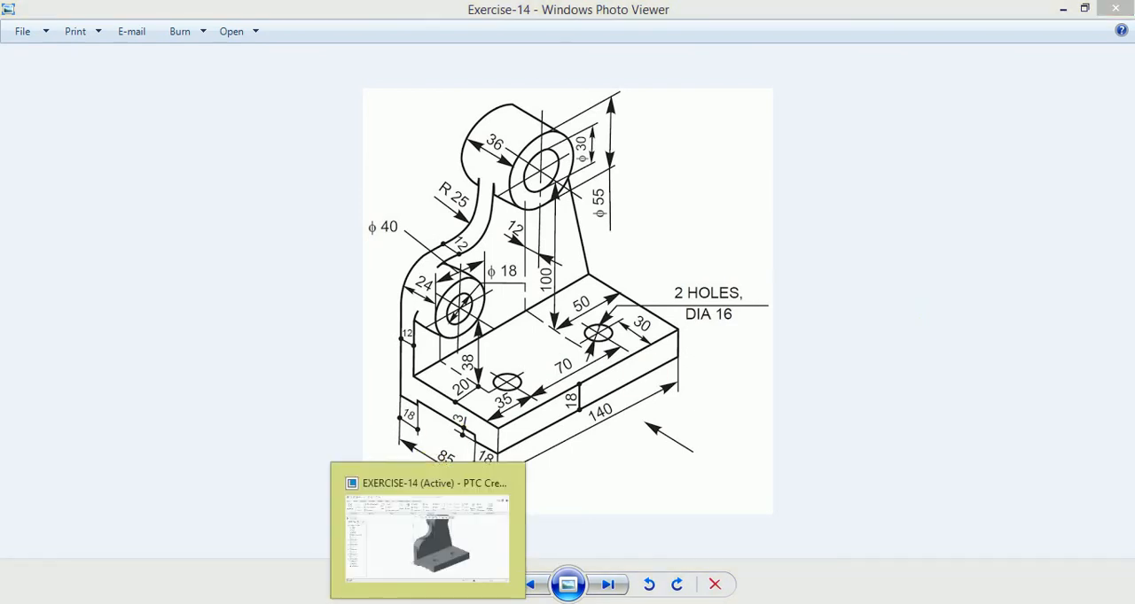
pyautogui.hotkey('alt', 'Tab')
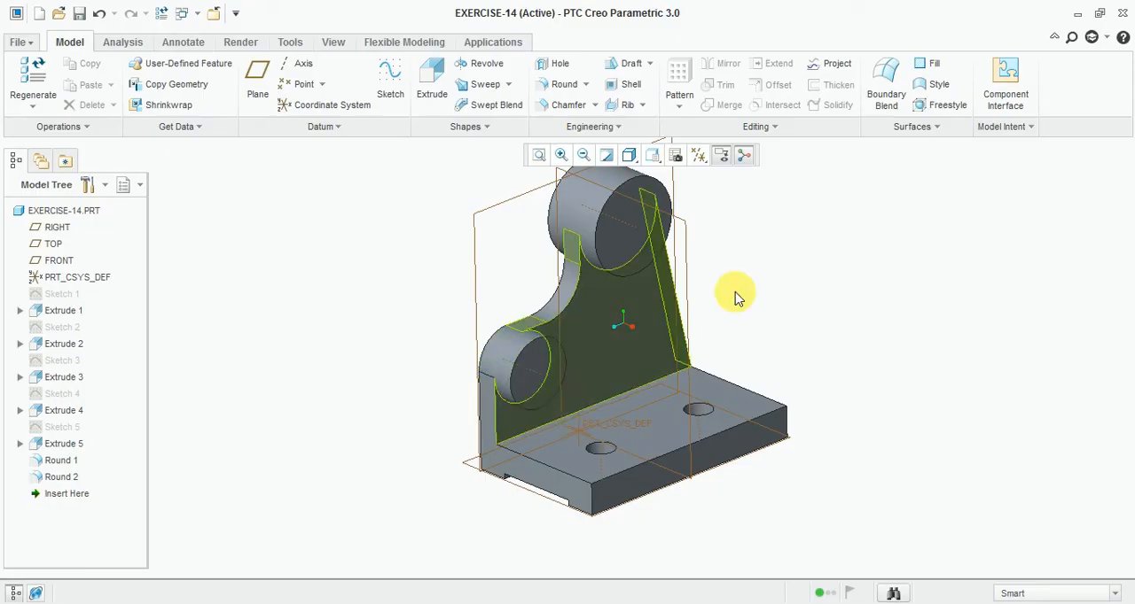
# - Start a sketch on the large boss's front face and draw a circle of 30 mm diameter near its centre
pyautogui.click(388, 78)
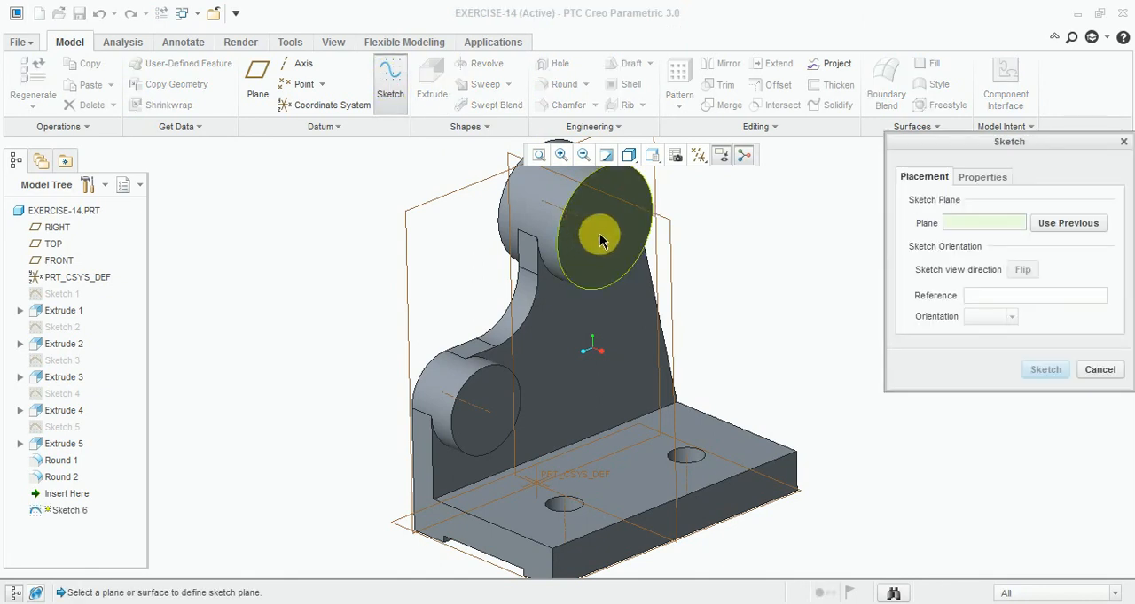
pyautogui.click(603, 241)
pyautogui.click(1037, 374)
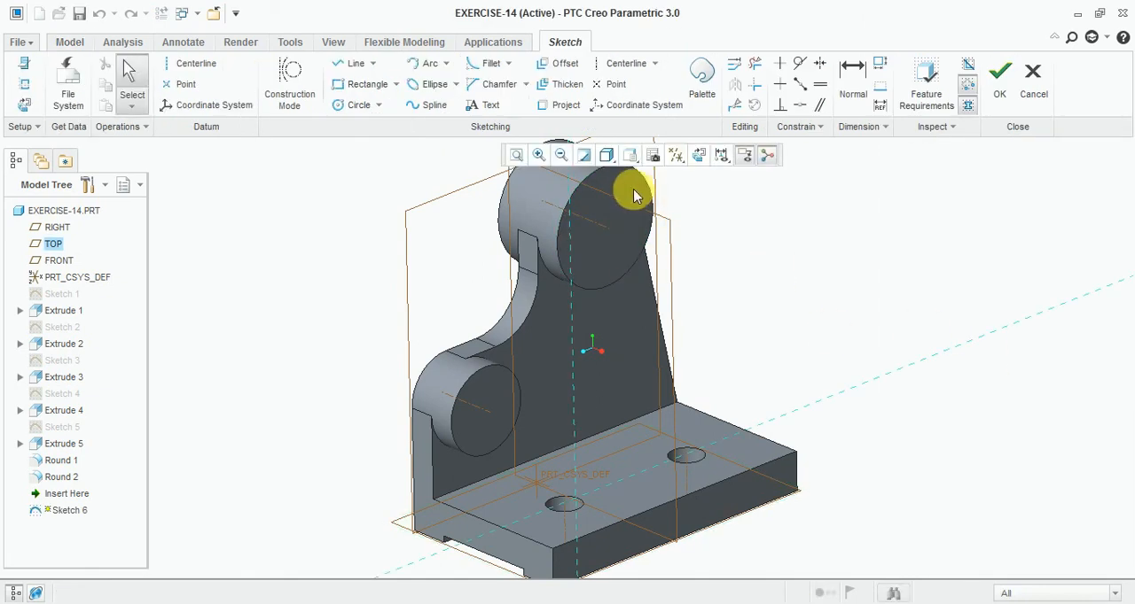
pyautogui.click(696, 156)
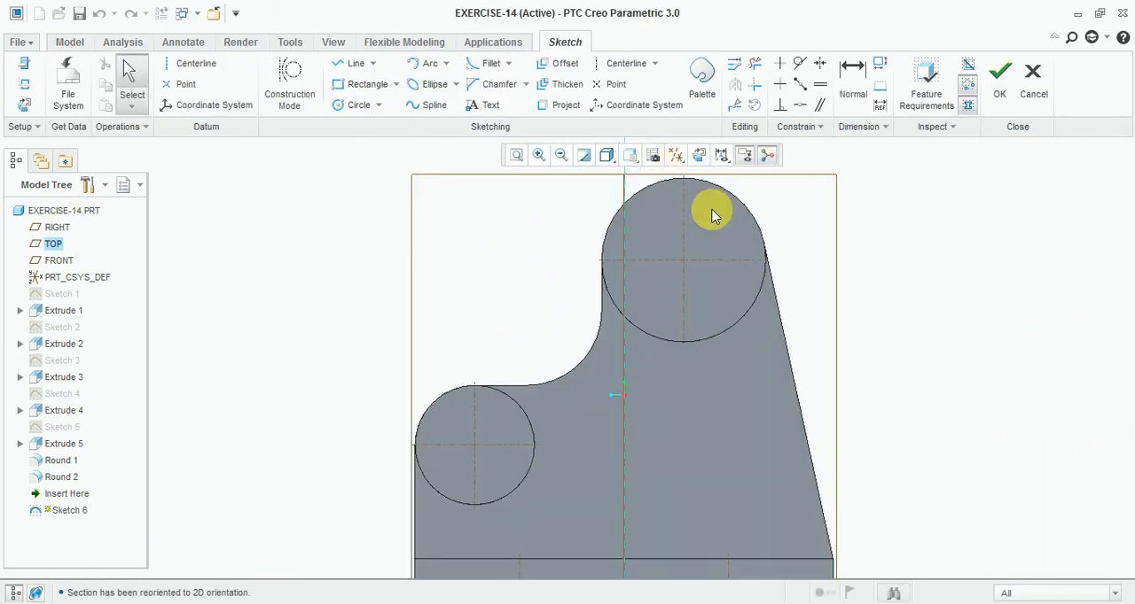
pyautogui.click(353, 102)
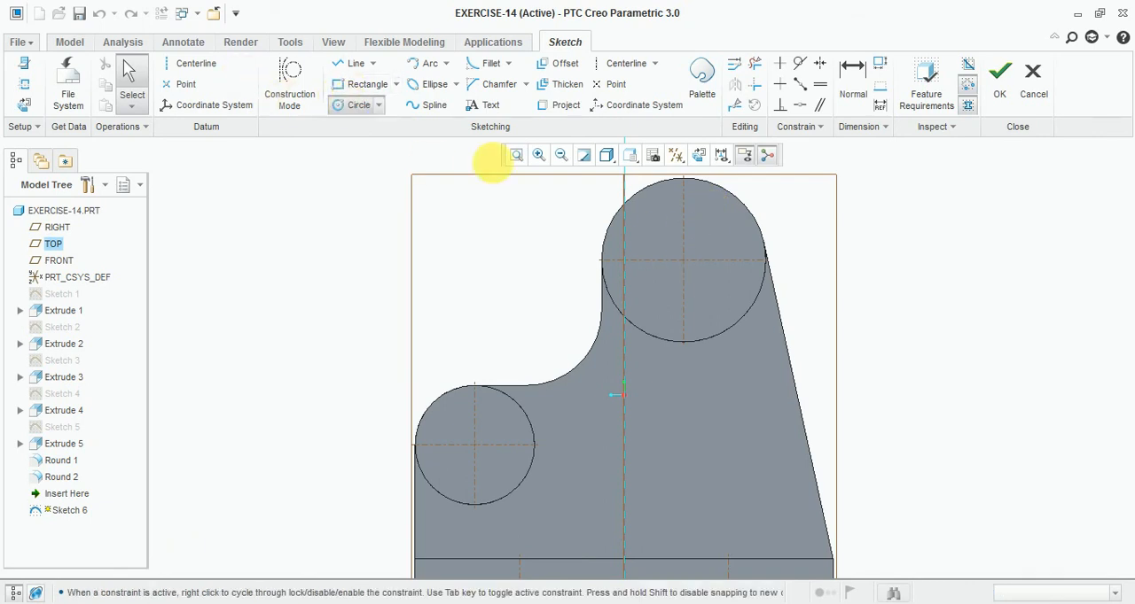
pyautogui.click(683, 260)
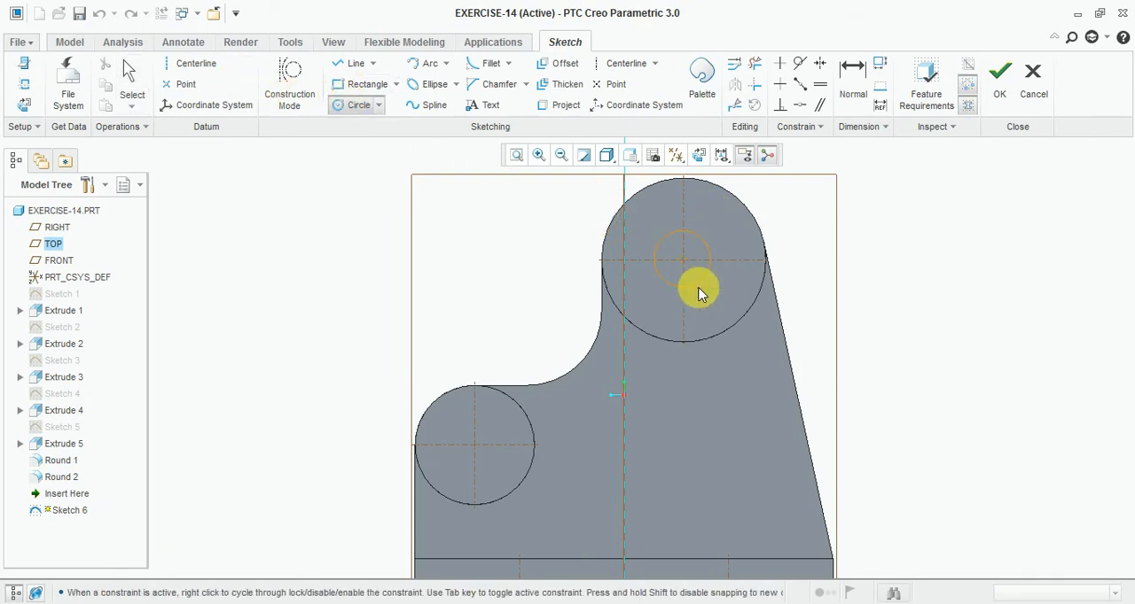
pyautogui.click(716, 275)
pyautogui.middleClick(697, 246)
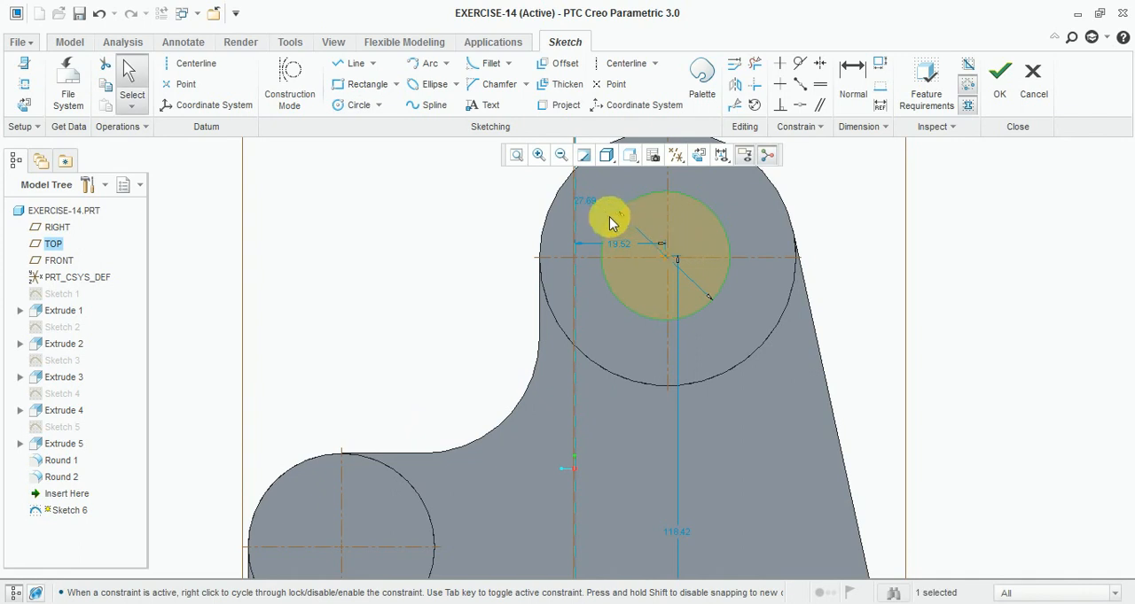
pyautogui.write('30.')
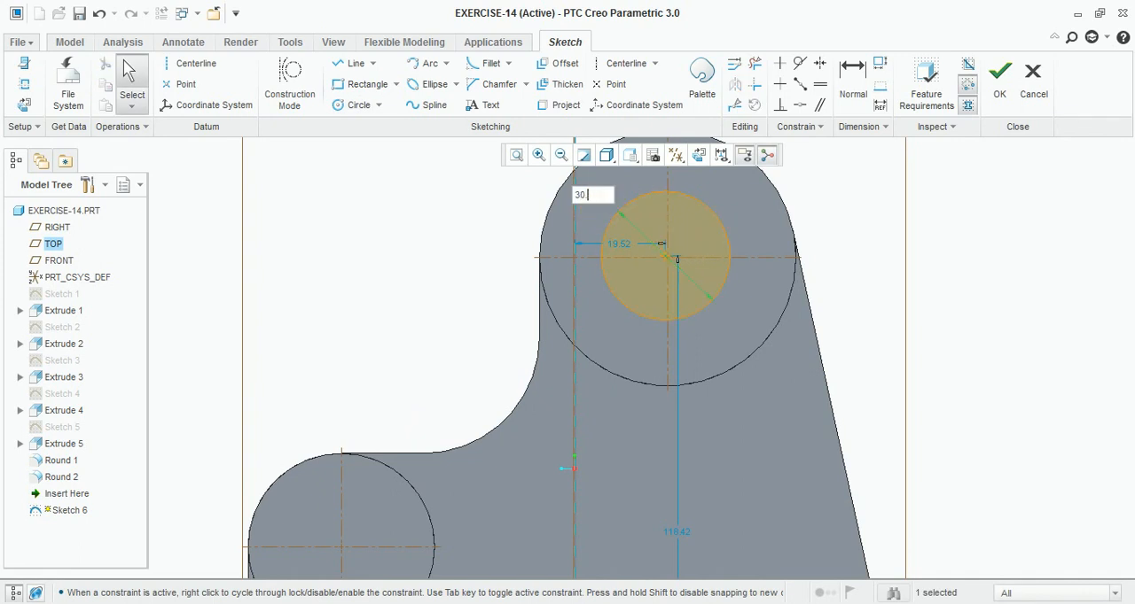
pyautogui.press('Return')
# - Constrain the 30 mm circle's centre coincident with the large boss's centre and finish the sketch
pyautogui.scroll(3, 582, 216)
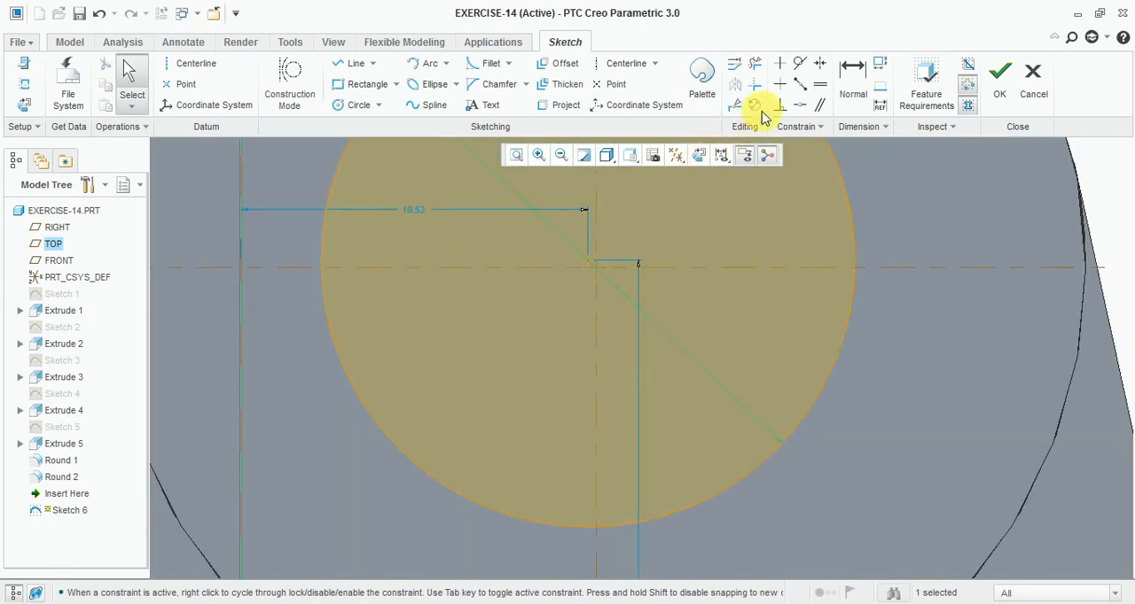
pyautogui.click(798, 108)
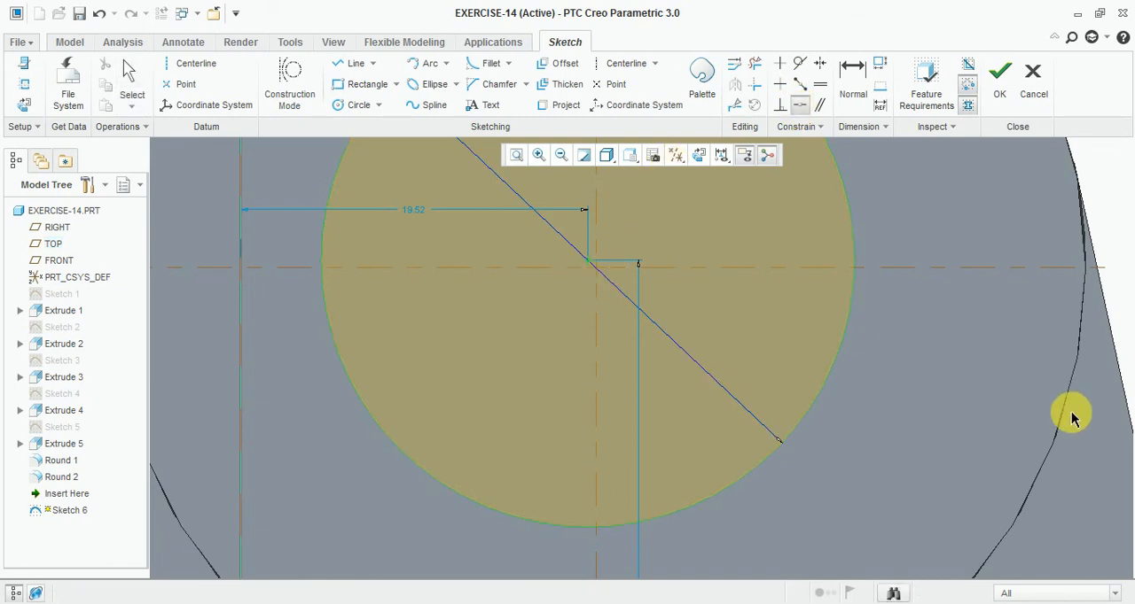
pyautogui.click(598, 271)
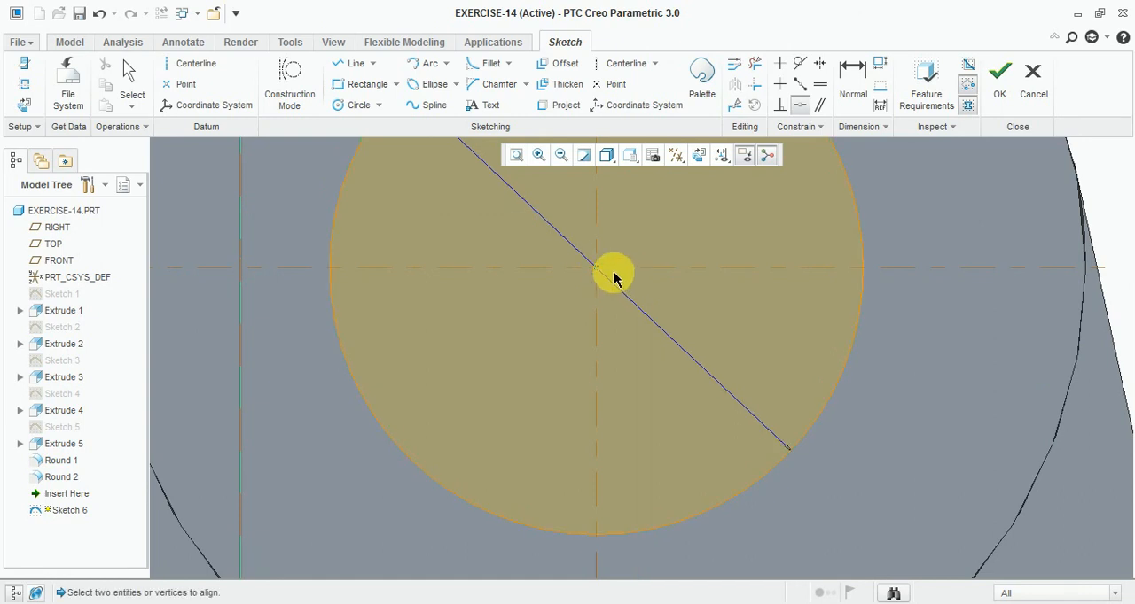
pyautogui.scroll(-3, 607, 262)
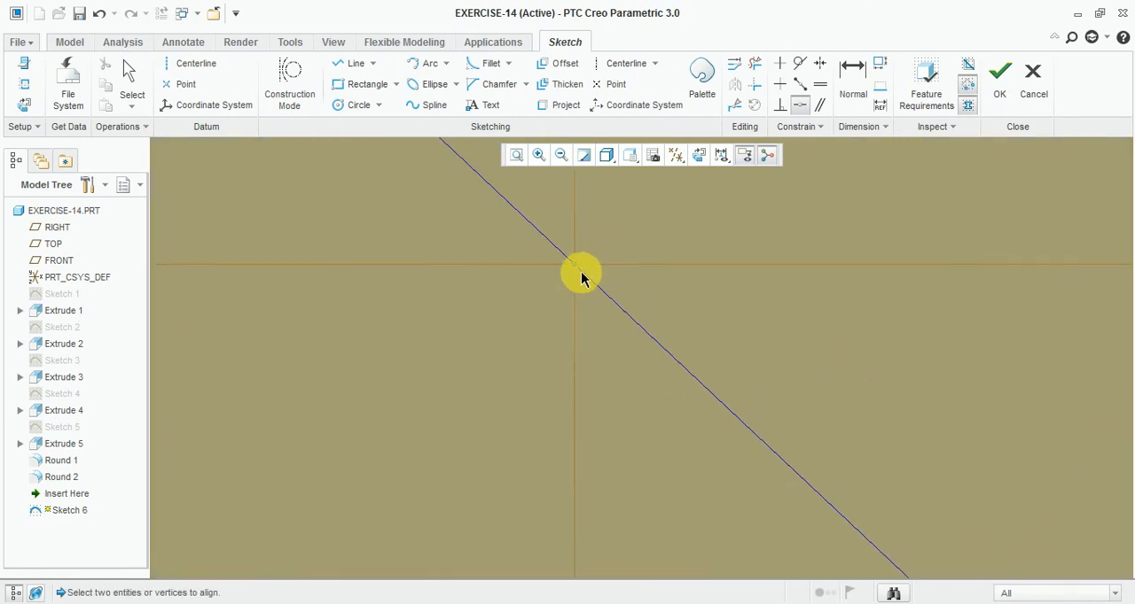
pyautogui.scroll(4, 615, 236)
pyautogui.scroll(5, 660, 280)
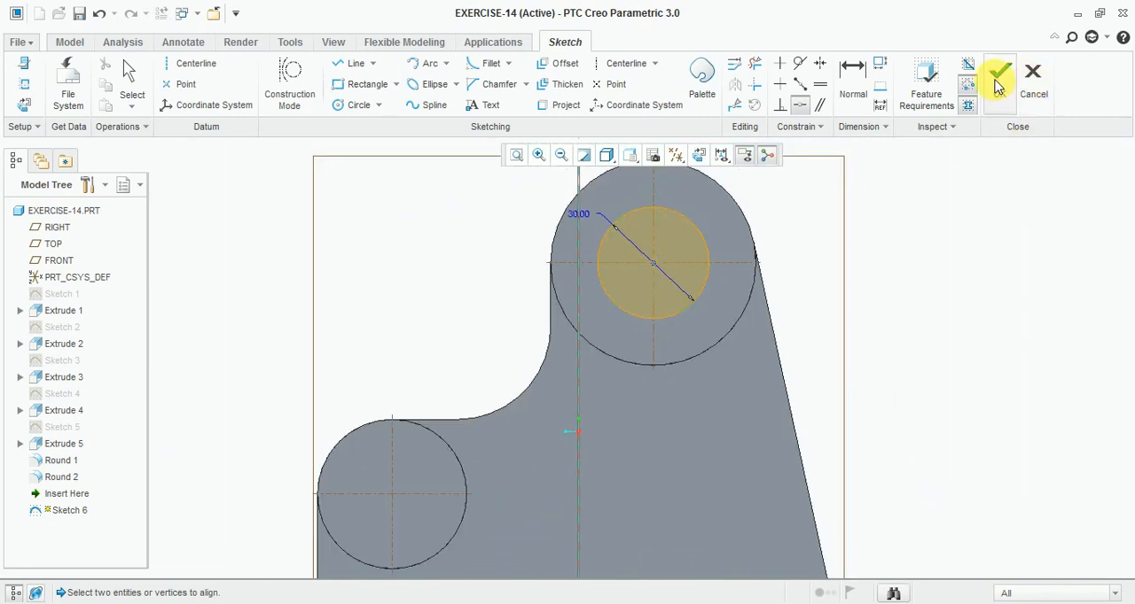
pyautogui.scroll(3, 381, 367)
pyautogui.scroll(-3, 326, 430)
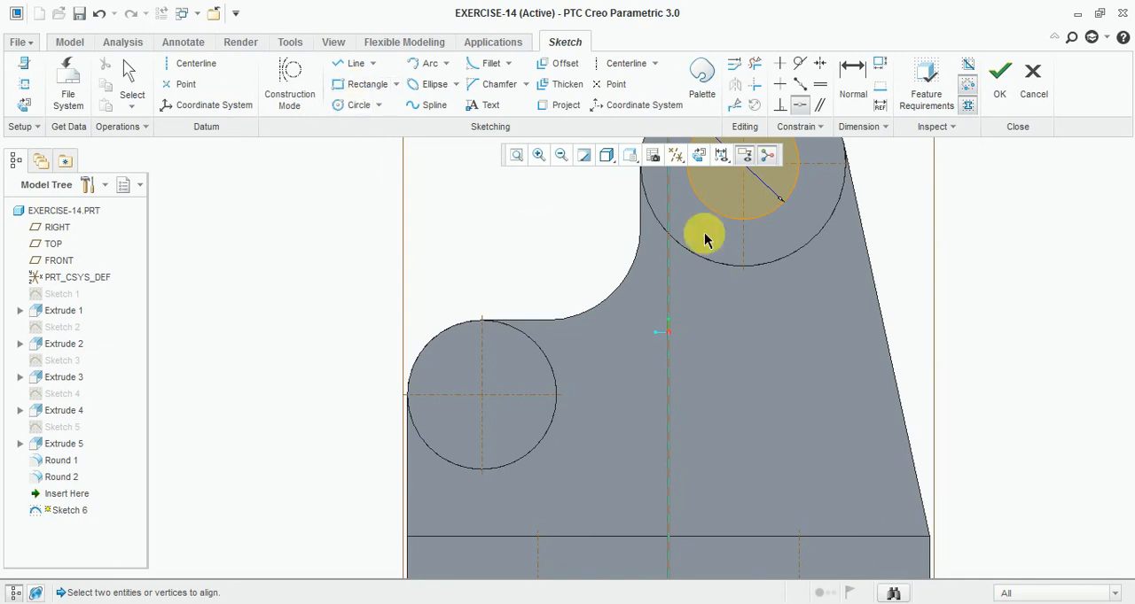
pyautogui.click(999, 79)
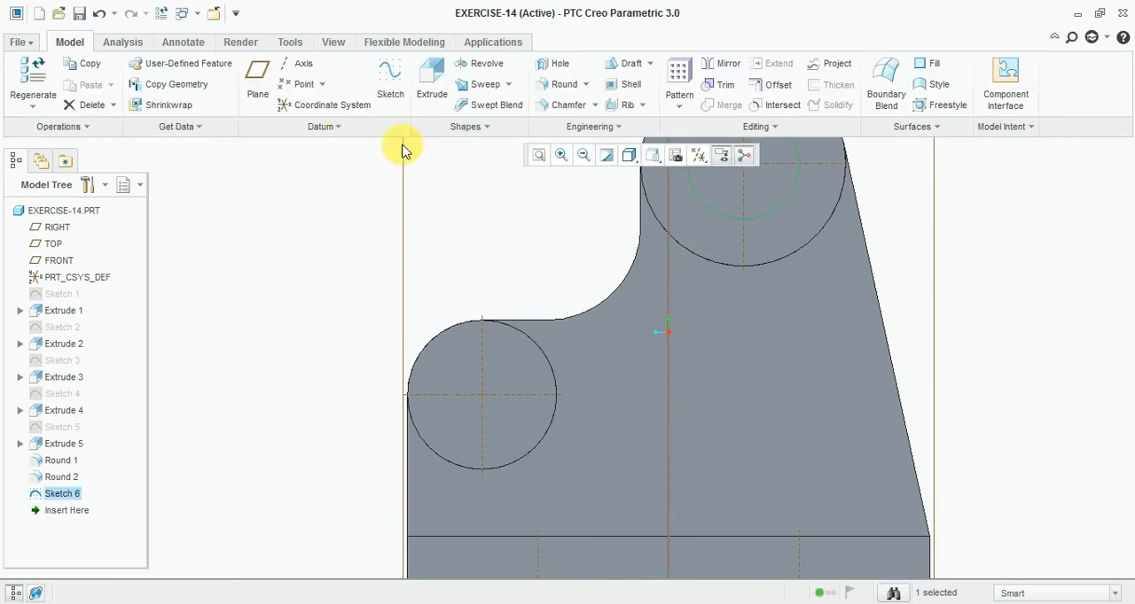
# - Start a sketch on the small boss's front face and draw a circle of 18 mm diameter near its centre
pyautogui.click(388, 89)
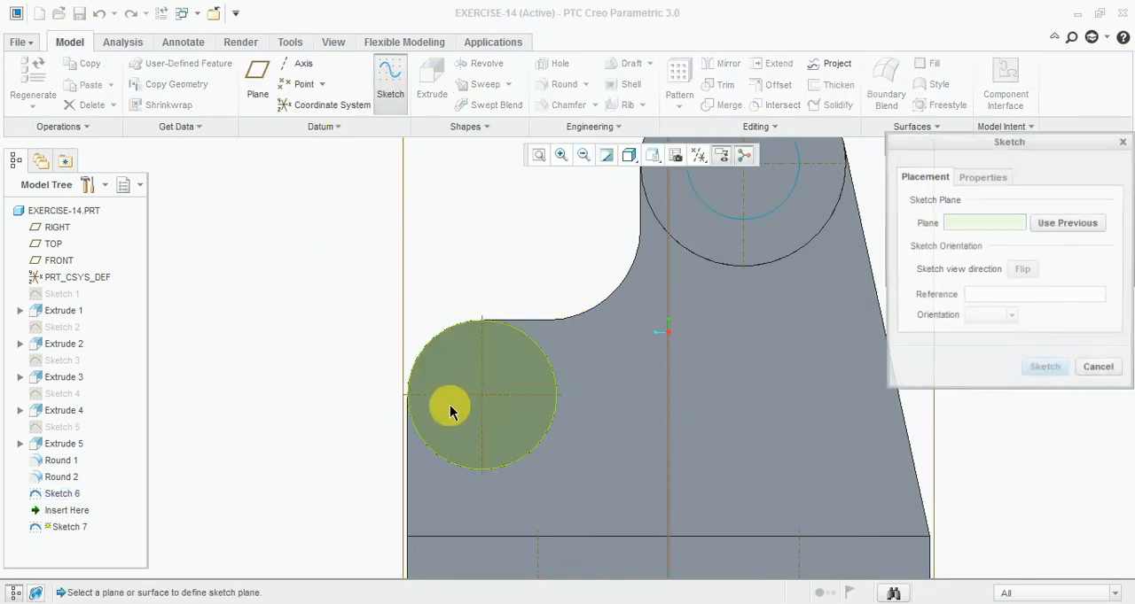
pyautogui.click(449, 410)
pyautogui.click(1043, 367)
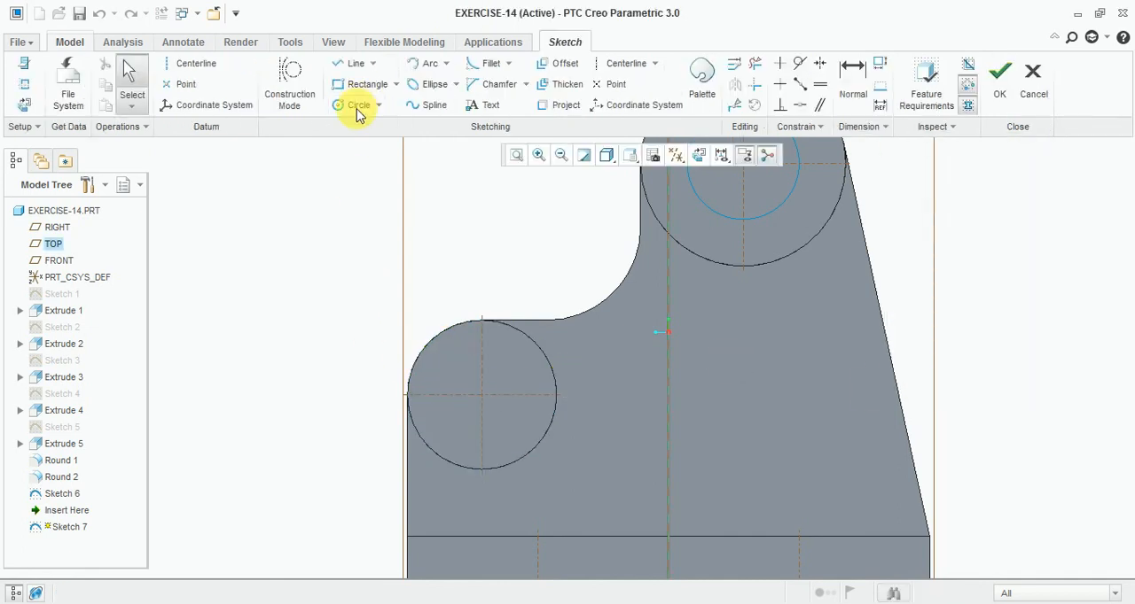
pyautogui.click(359, 105)
pyautogui.scroll(2, 455, 393)
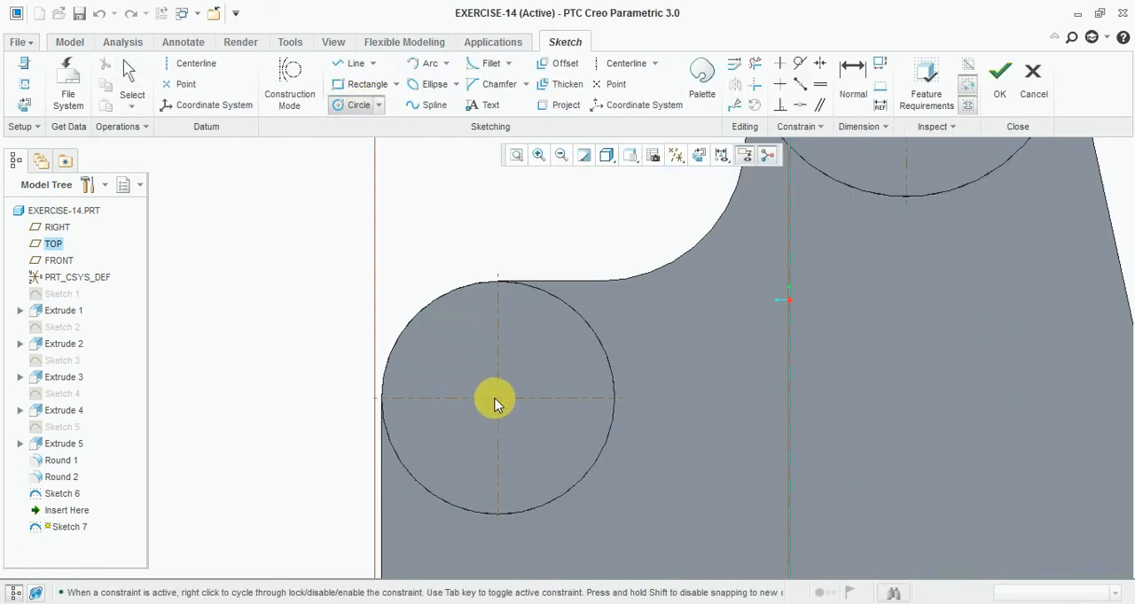
pyautogui.click(536, 454)
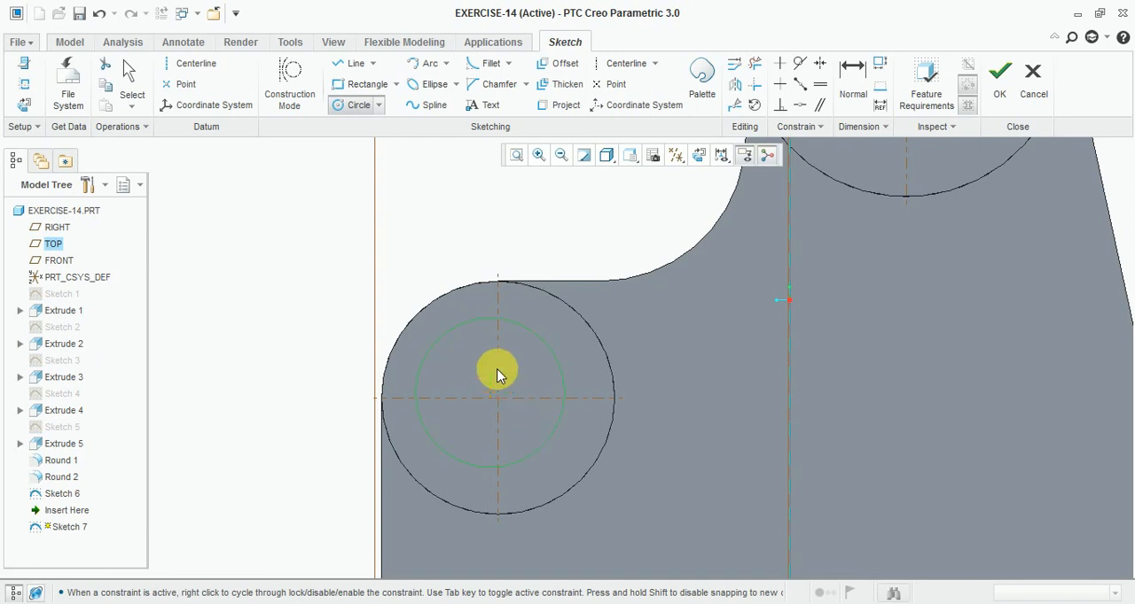
pyautogui.middleClick(420, 344)
pyautogui.doubleClick(389, 324)
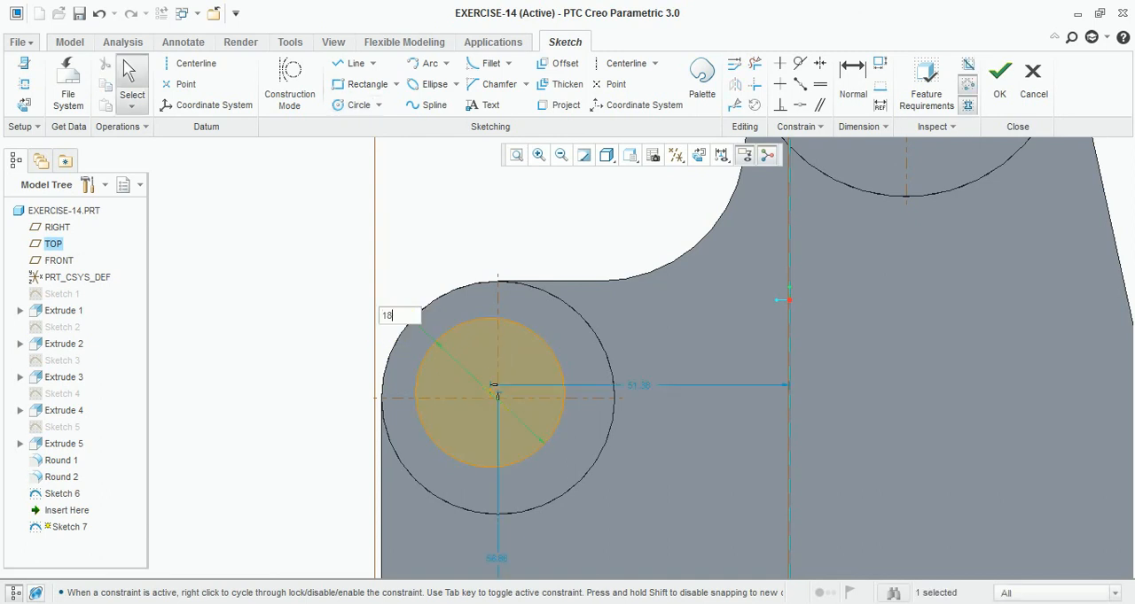
pyautogui.write('18.0')
pyautogui.press('Return')
# - Make the 18 mm circle's centre coincident with the small boss's centre and finish the sketch
pyautogui.scroll(4, 479, 390)
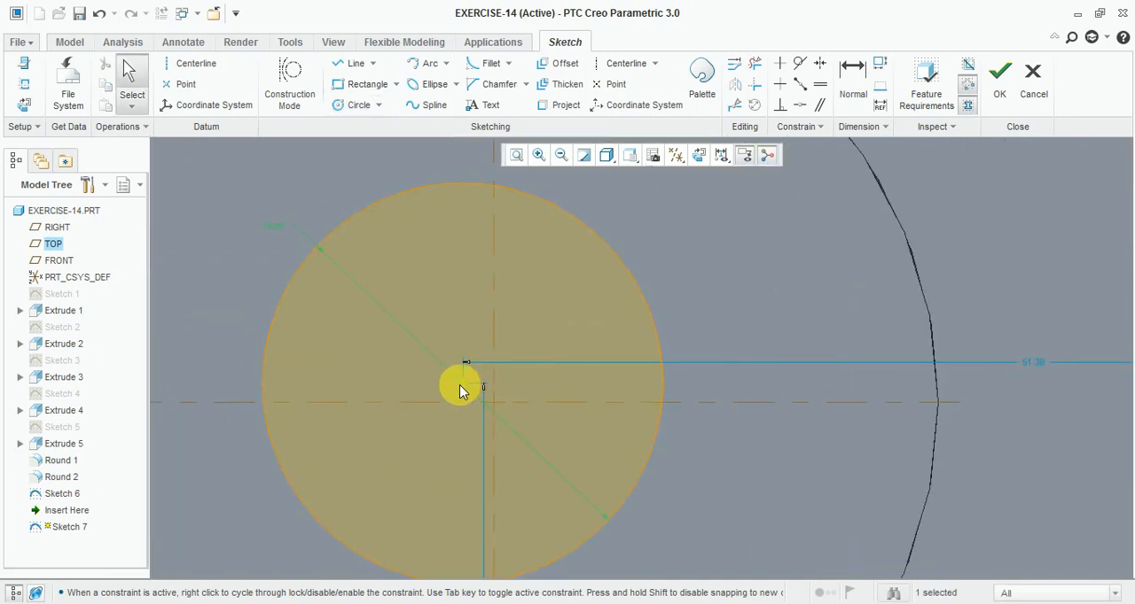
pyautogui.click(800, 104)
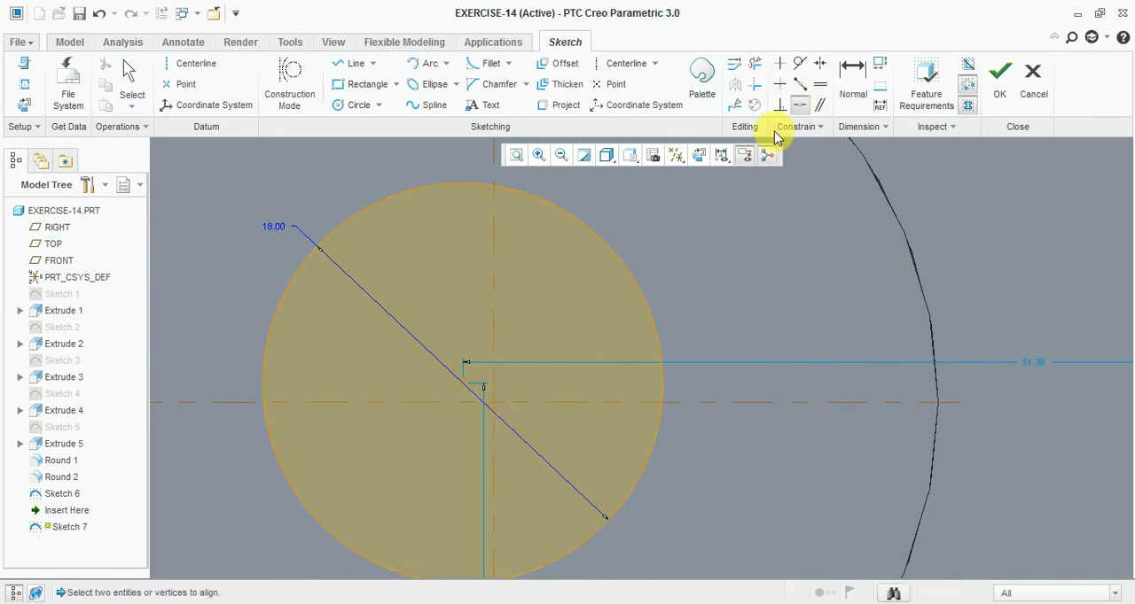
pyautogui.click(460, 390)
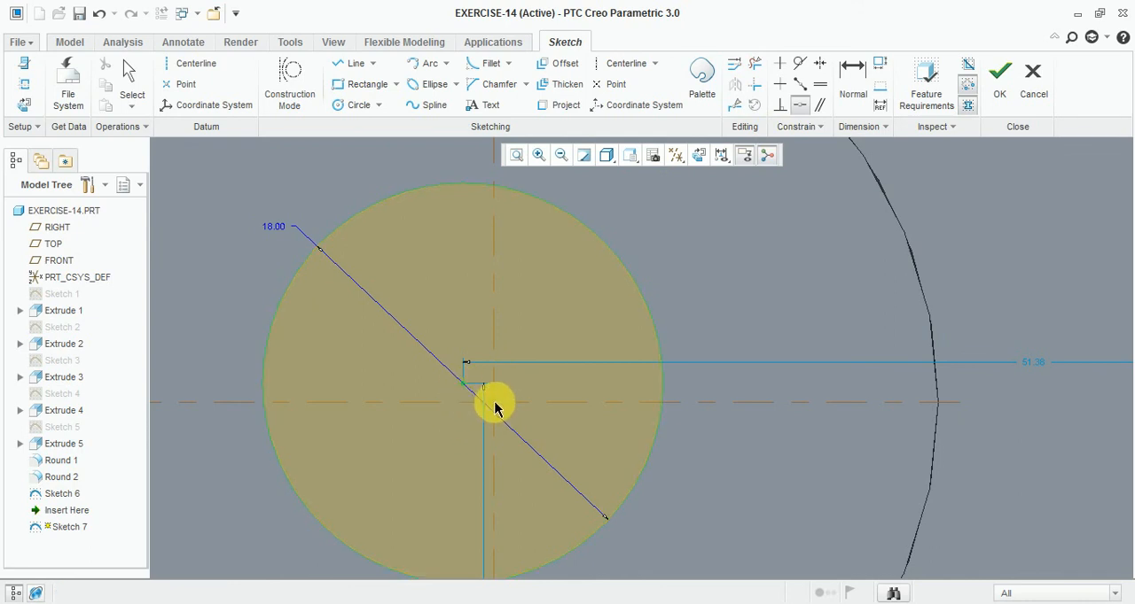
pyautogui.click(493, 406)
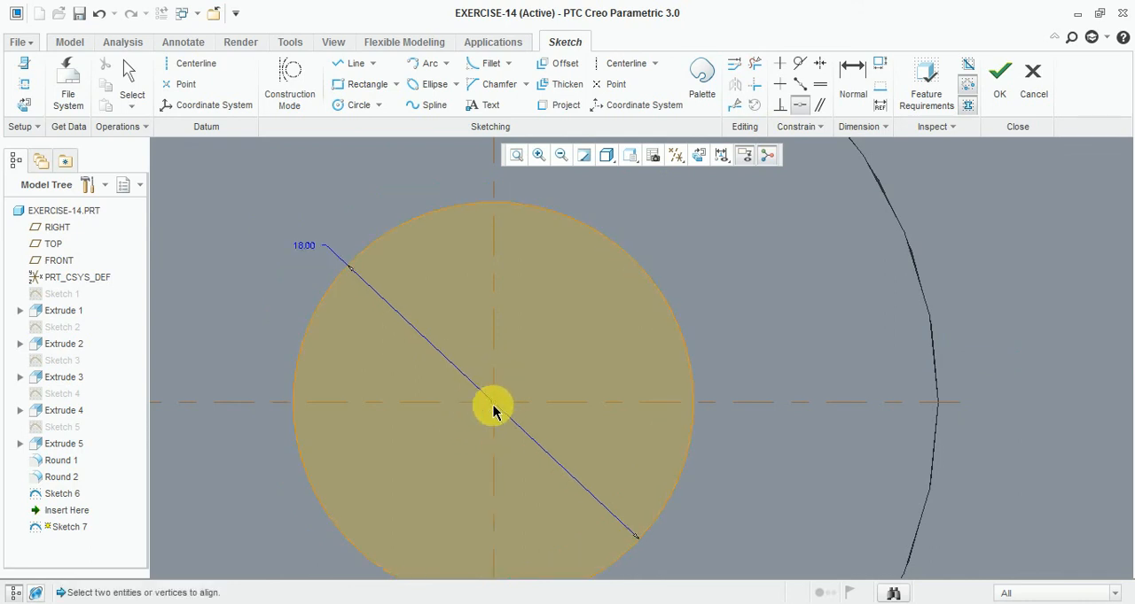
pyautogui.scroll(5, 524, 393)
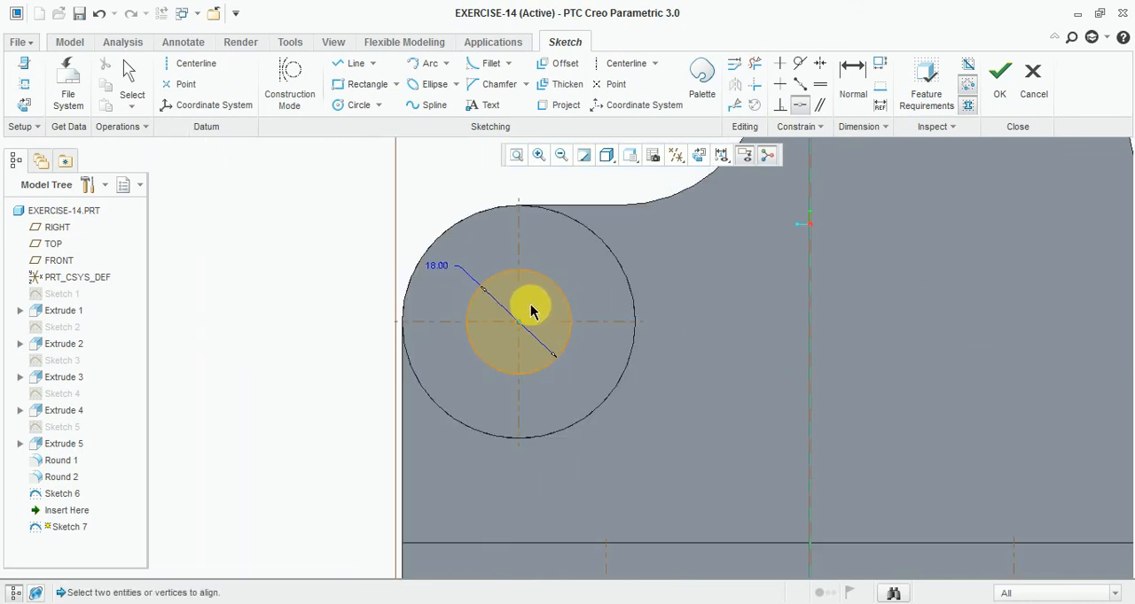
pyautogui.click(1000, 84)
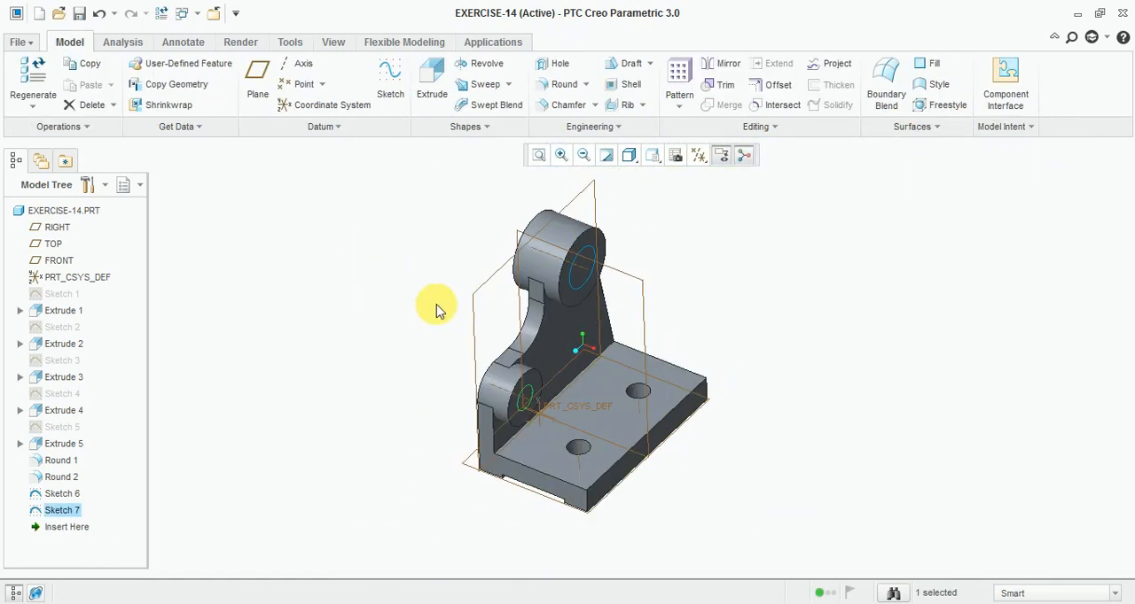
# - Extrude the 18 mm circle as a material-removing cut all the way through the small boss and the web
pyautogui.click(430, 80)
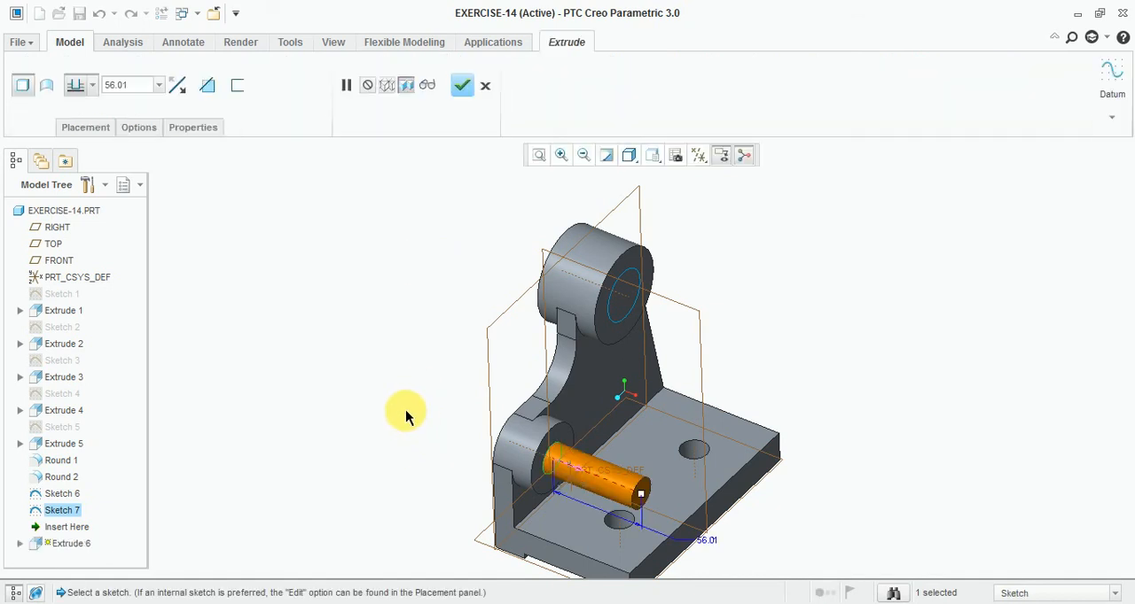
pyautogui.click(178, 85)
pyautogui.click(131, 93)
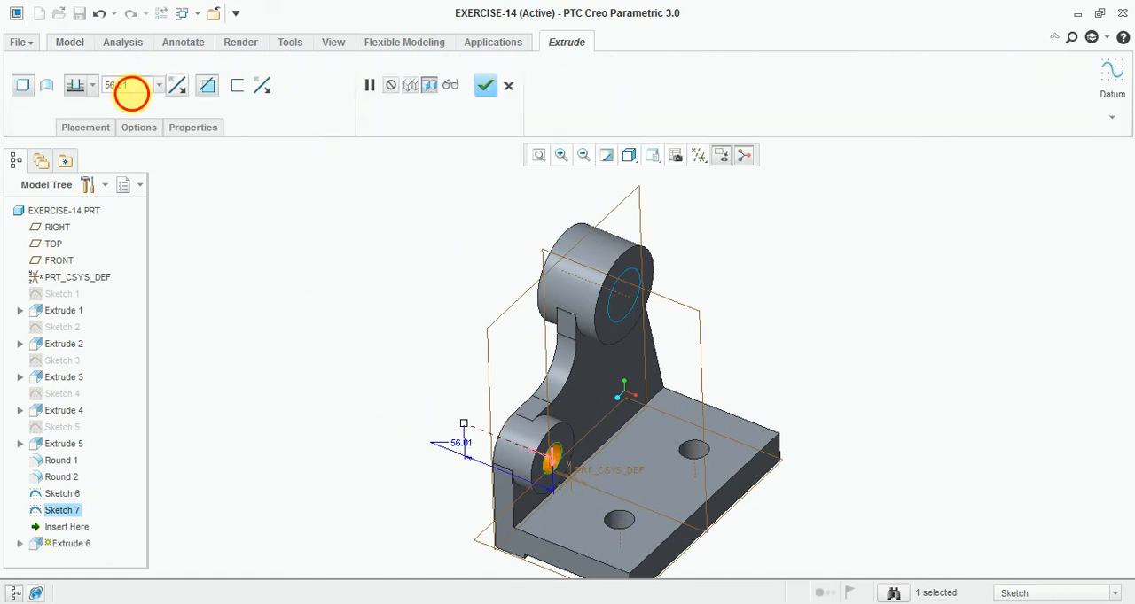
pyautogui.click(93, 86)
pyautogui.click(74, 159)
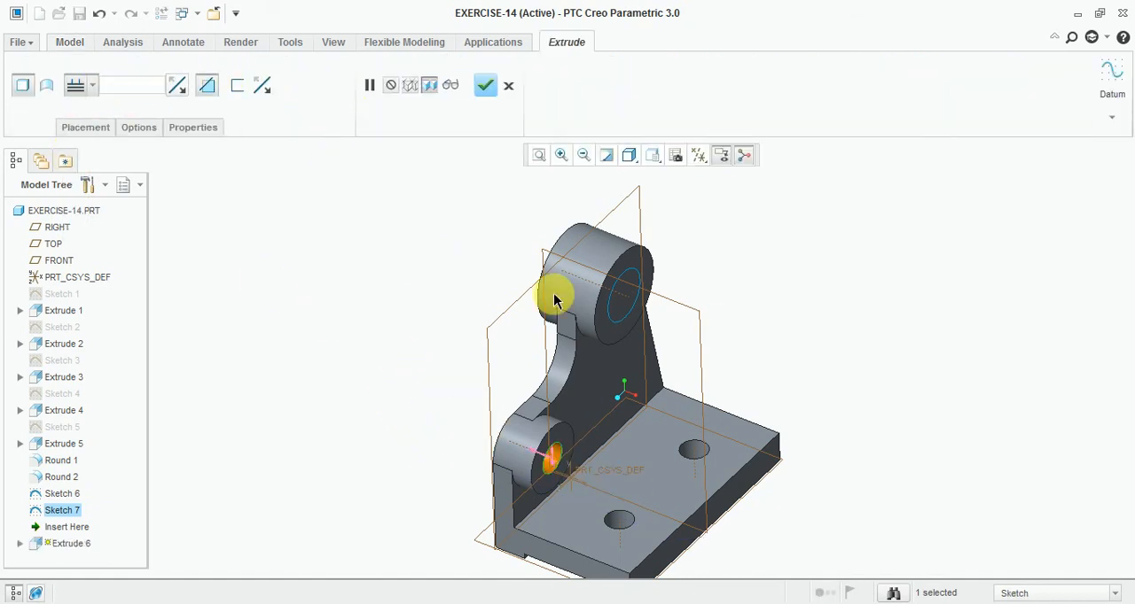
pyautogui.click(493, 88)
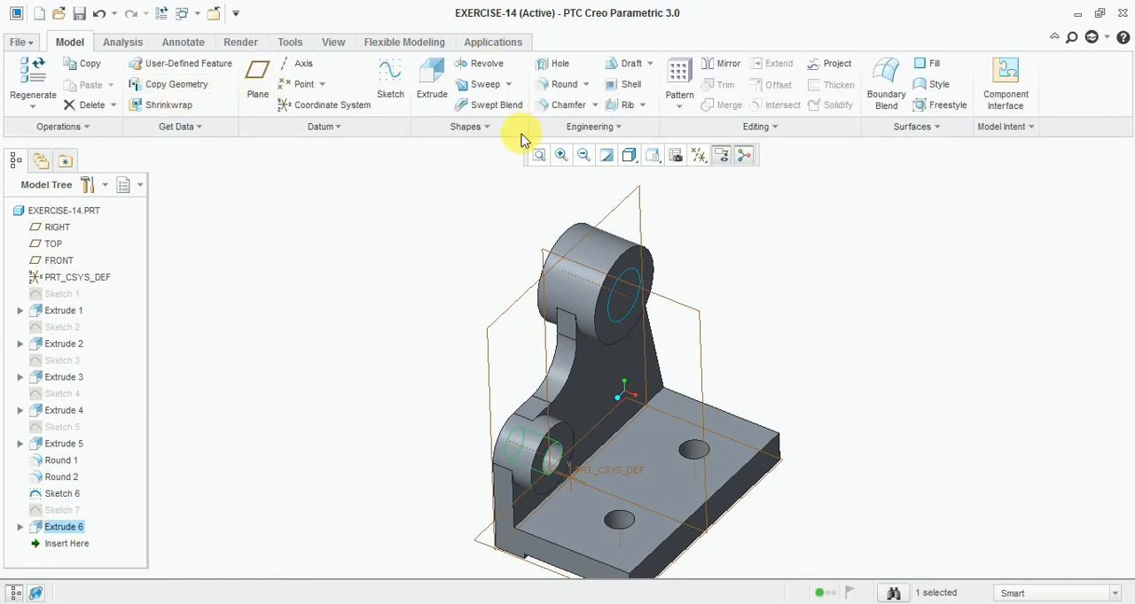
# - Extrude the 30 mm circle as a material-removing cut all the way through the large boss
pyautogui.click(429, 88)
pyautogui.scroll(-5, 611, 266)
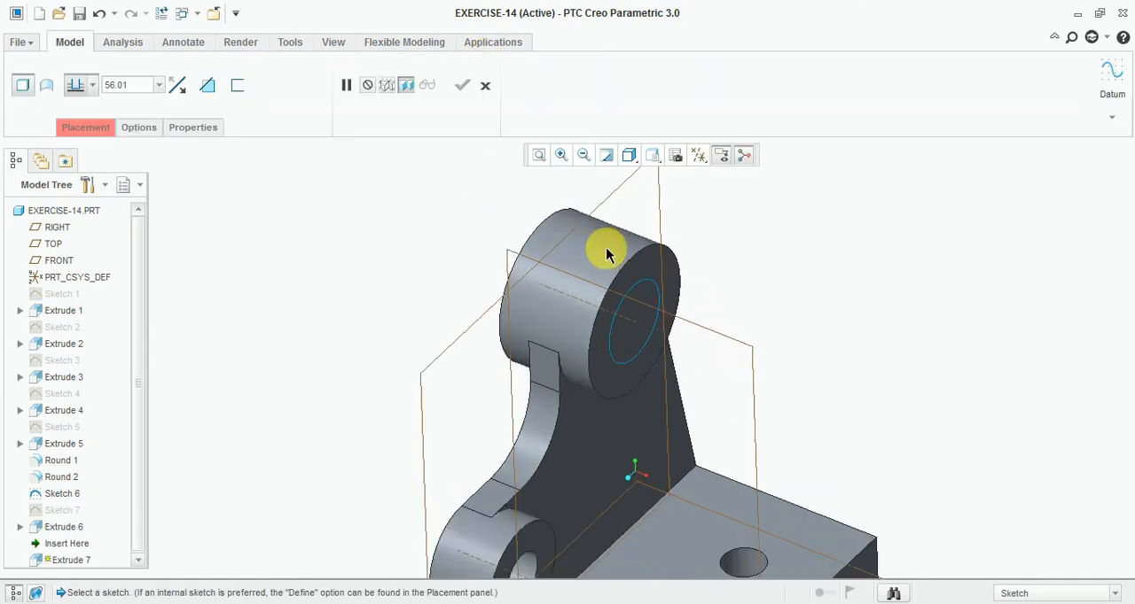
pyautogui.click(634, 305)
pyautogui.scroll(5, 628, 207)
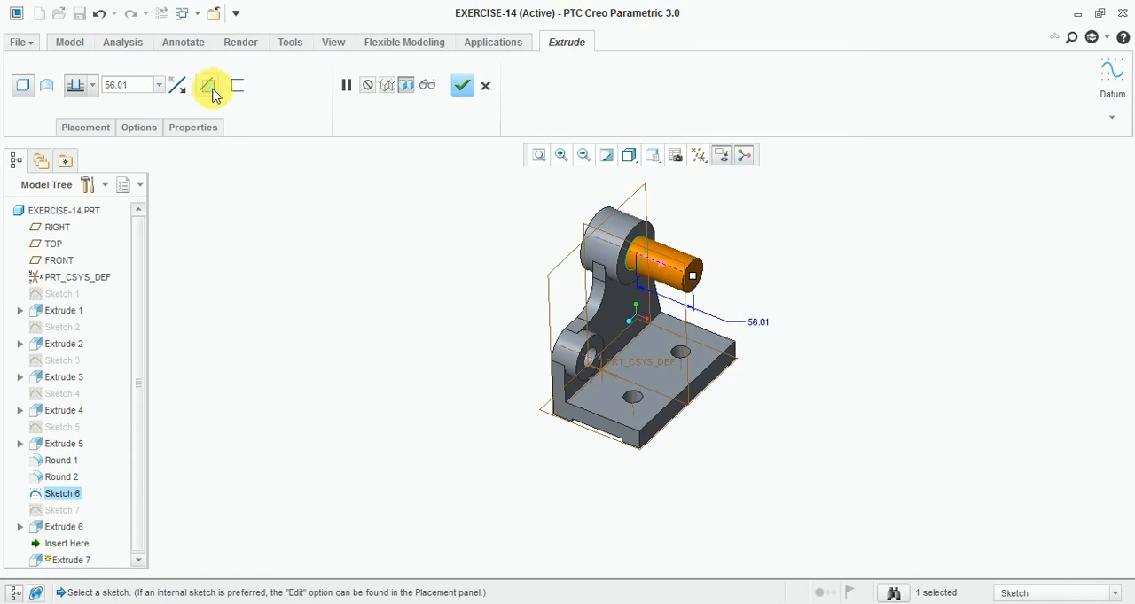
pyautogui.click(177, 85)
pyautogui.click(207, 85)
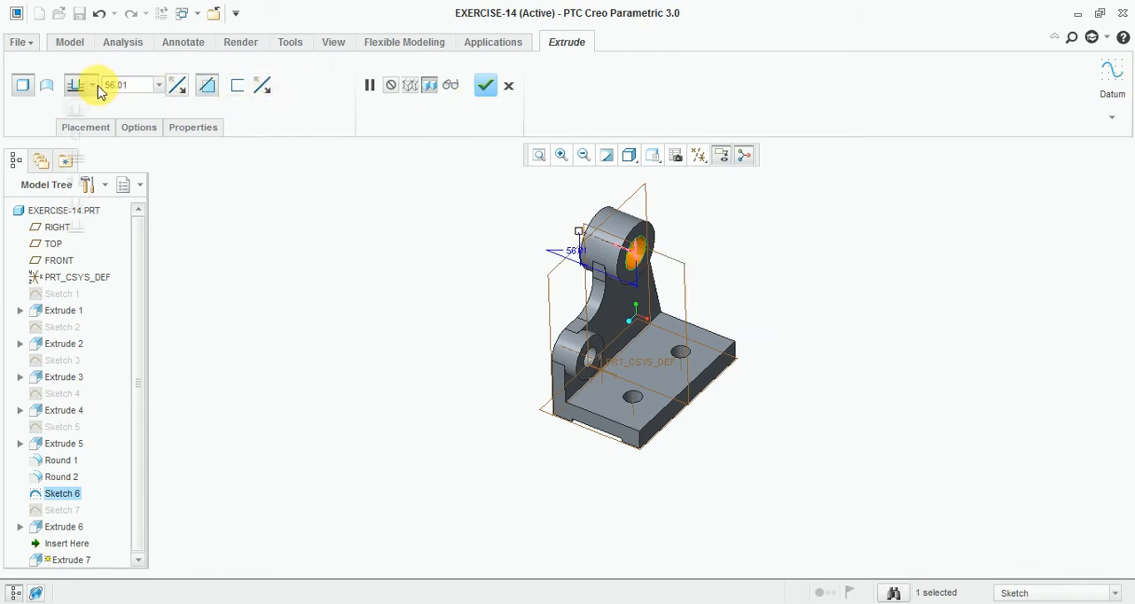
pyautogui.click(76, 158)
pyautogui.moveTo(454, 273); pyautogui.dragTo(493, 233, button='middle')
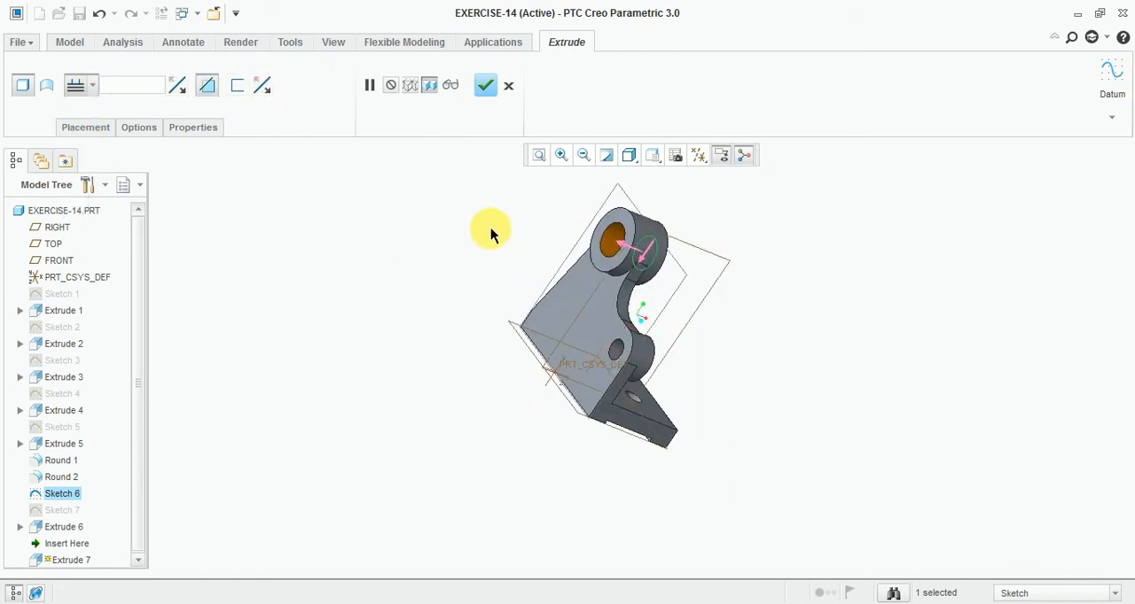
pyautogui.click(487, 86)
# - Inspect the bored bosses and switch to the Exercise-14 reference drawing in Windows Photo Viewer to compare them
pyautogui.moveTo(950, 426); pyautogui.dragTo(761, 304, button='middle')
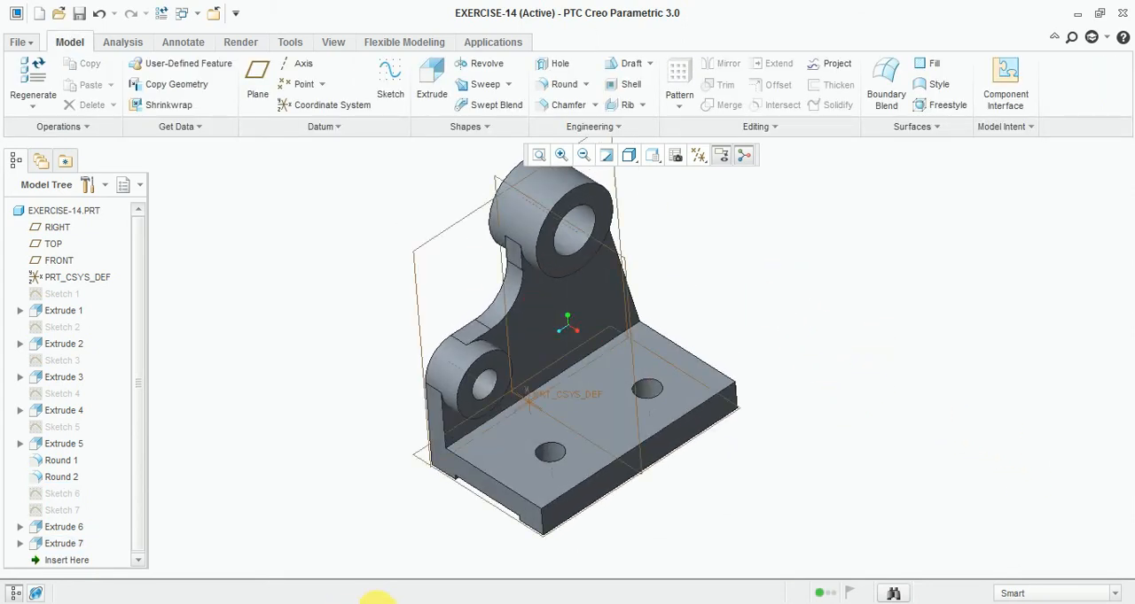
pyautogui.click(376, 603)
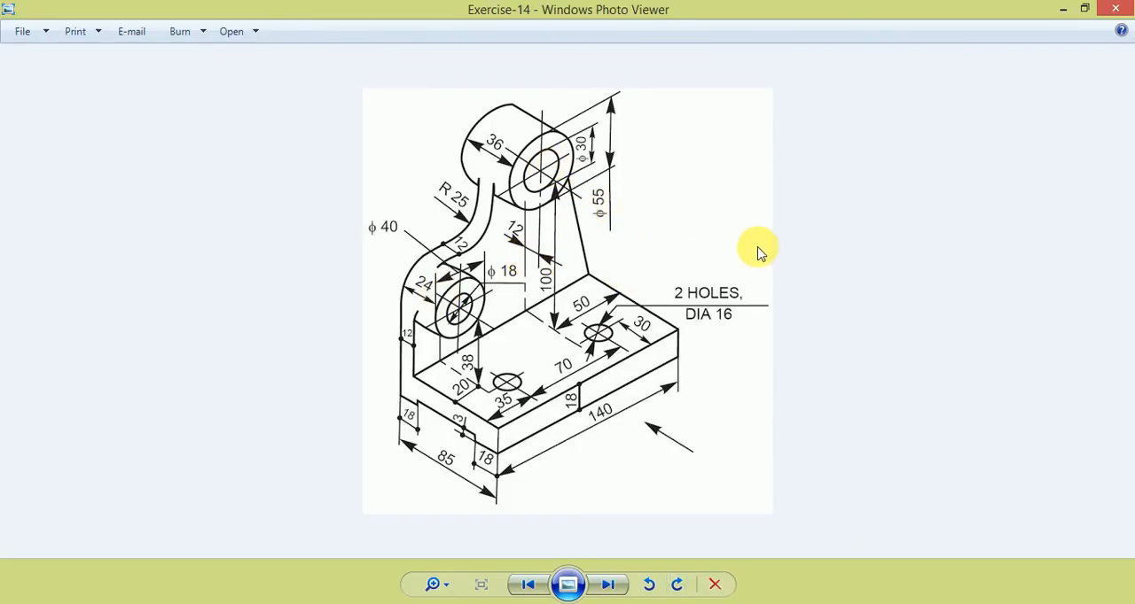
# - Switch from the reference drawing back to the EXERCISE-14 part in Creo Parametric
pyautogui.click(428, 603)
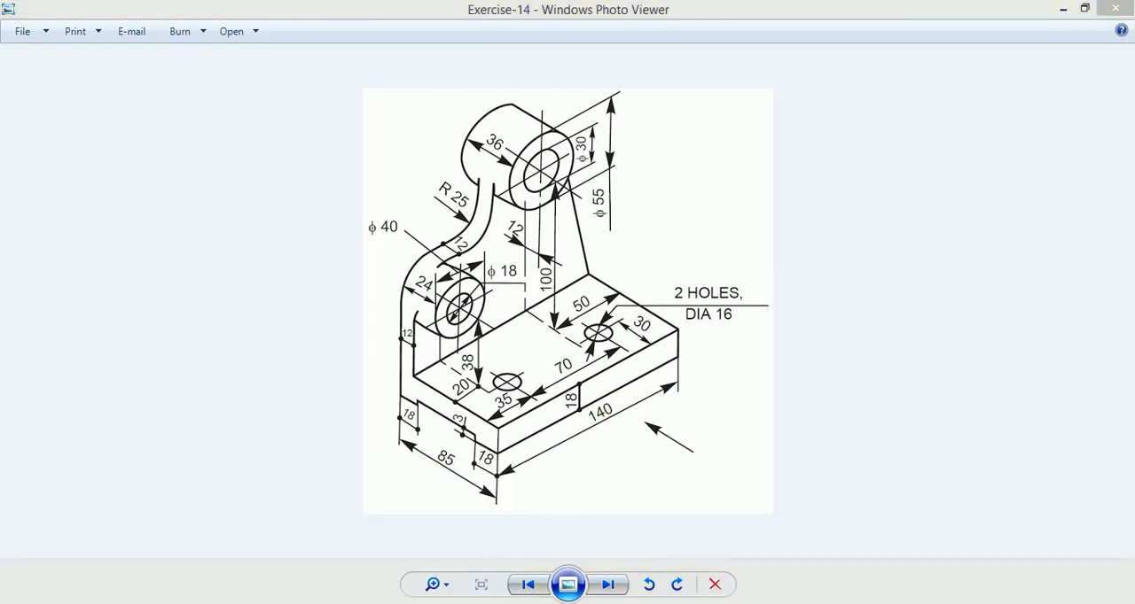
pyautogui.scroll(1, 272, 252)
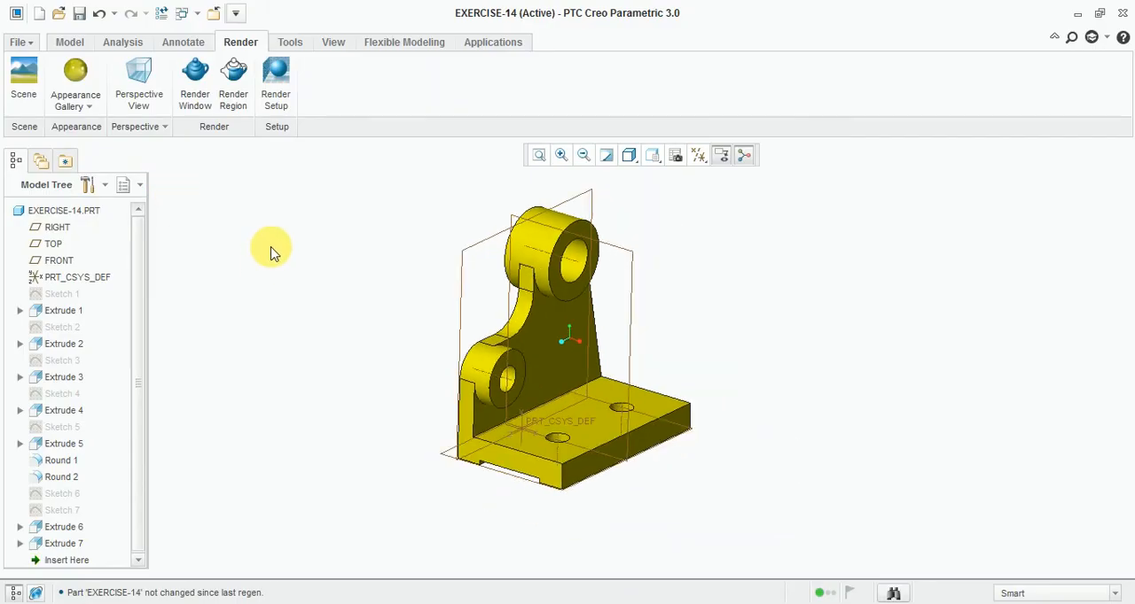
# - Apply the red appearance from My Appearances to the whole EXERCISE-14 part
pyautogui.click(84, 111)
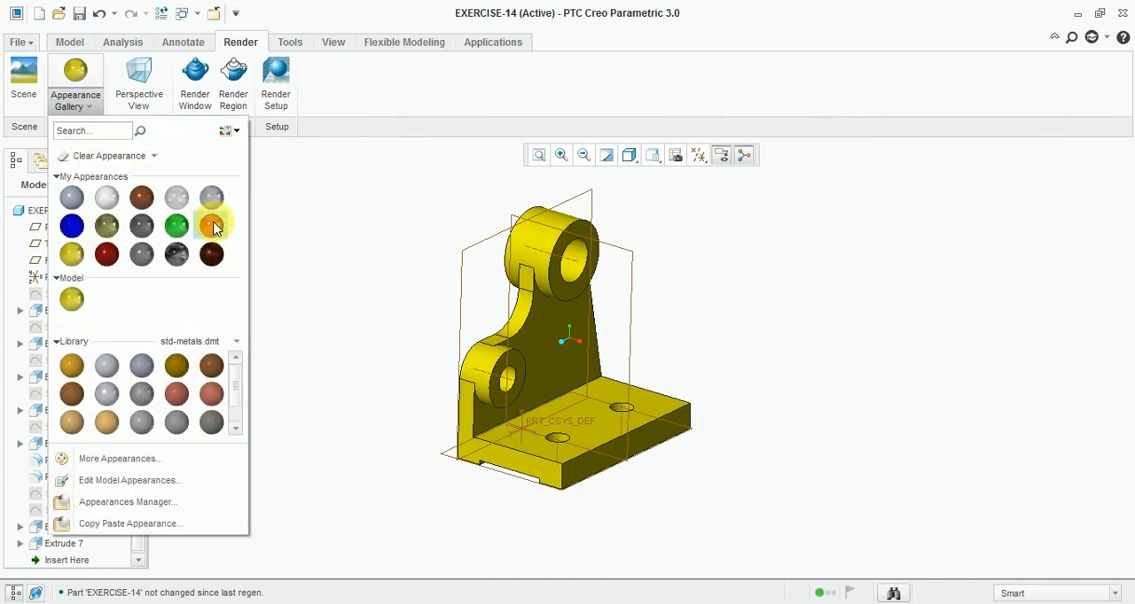
pyautogui.click(213, 222)
pyautogui.click(631, 270)
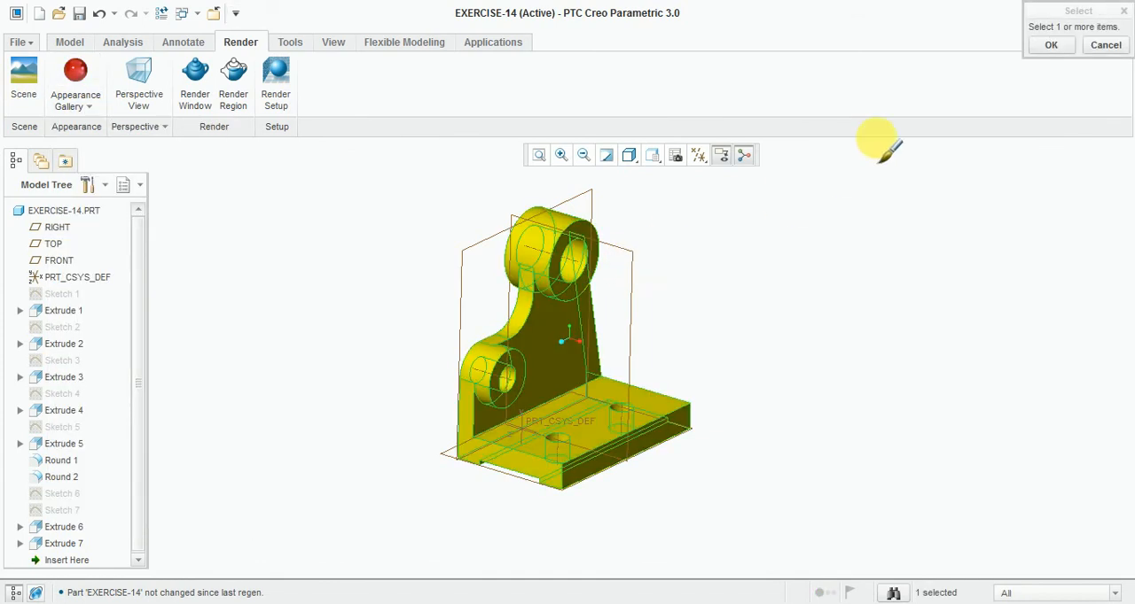
pyautogui.click(1049, 46)
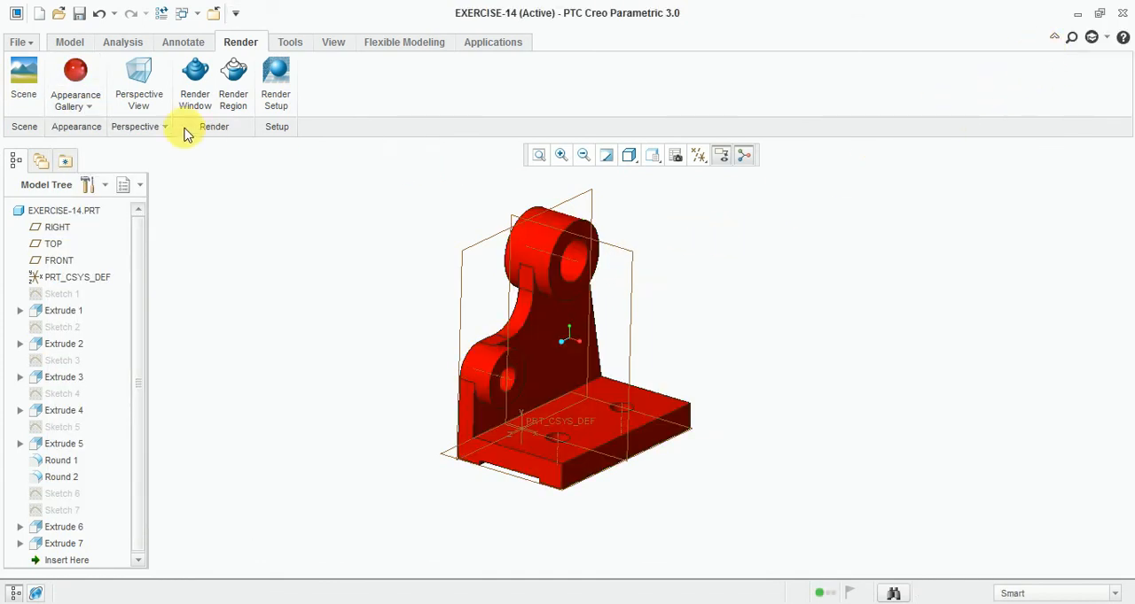
# - Apply the yellow appearance from My Appearances to the whole EXERCISE-14 part
pyautogui.click(95, 106)
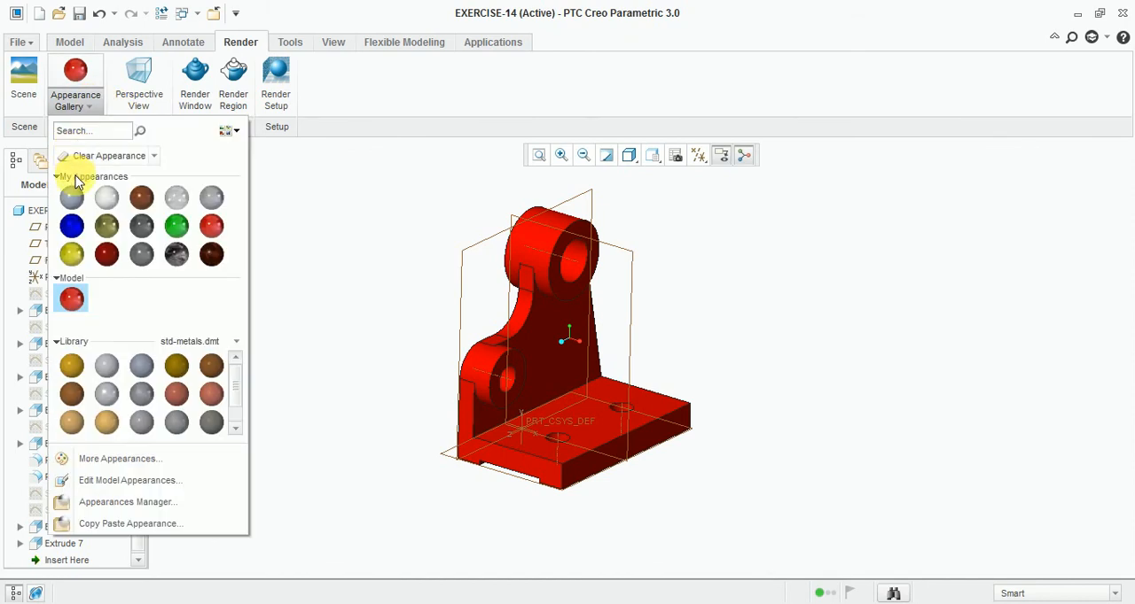
pyautogui.click(73, 256)
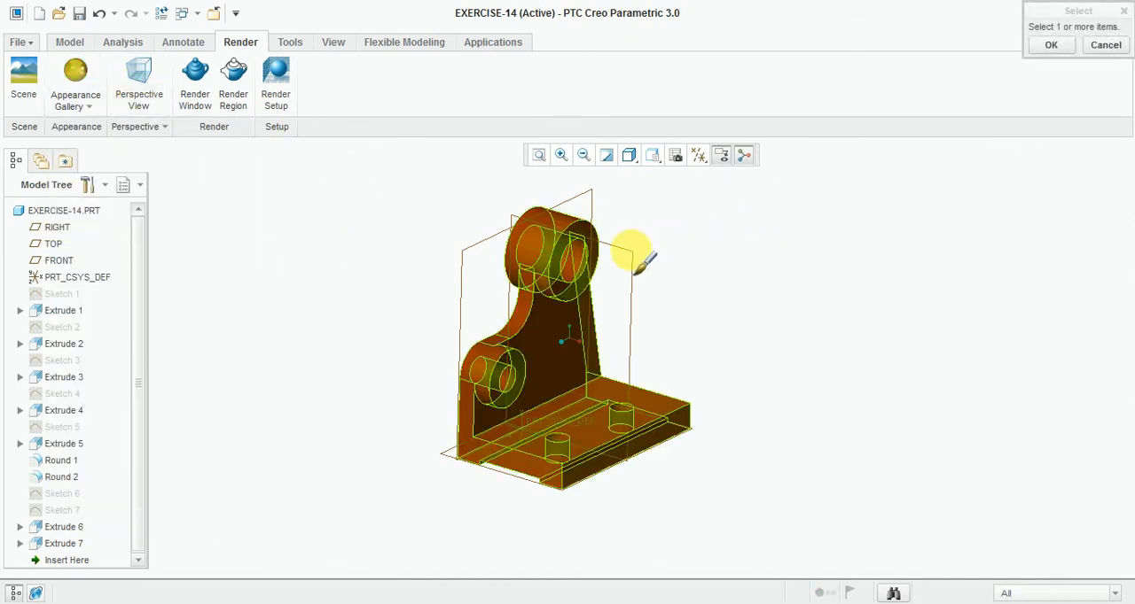
pyautogui.click(1046, 44)
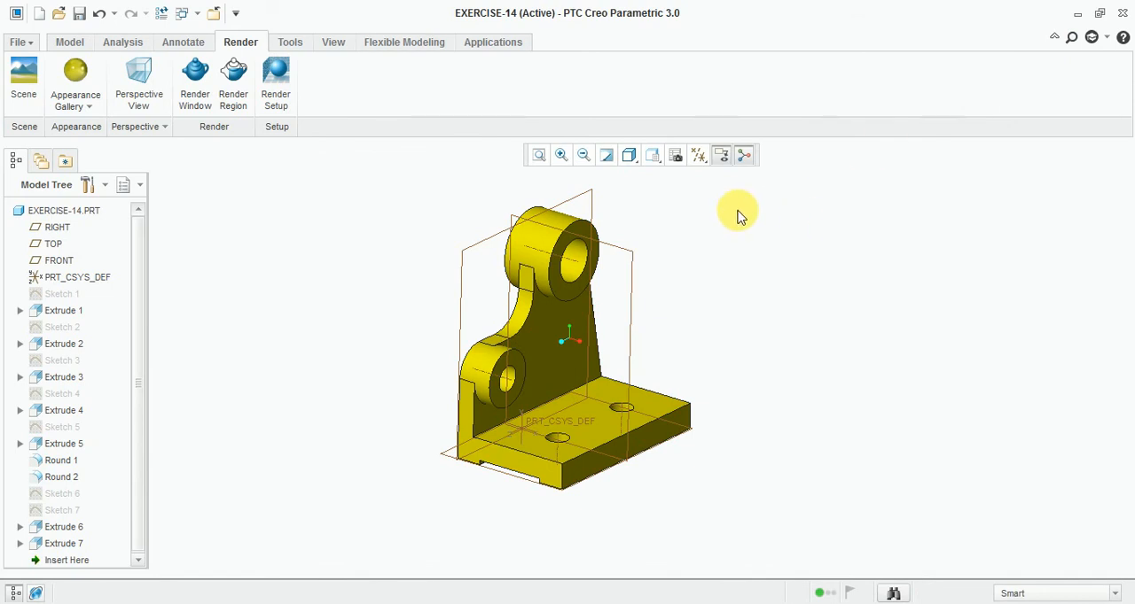
# - Hide all datum axes, points, coordinate systems and planes, and turn off the annotation and spin centre display
pyautogui.click(706, 162)
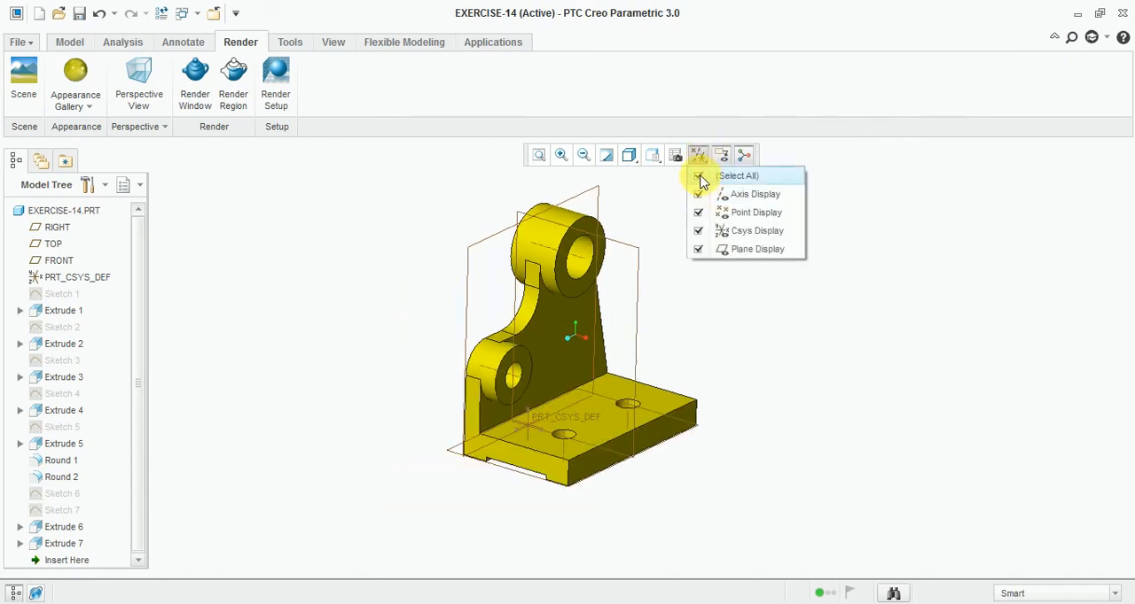
pyautogui.click(699, 177)
pyautogui.click(741, 166)
pyautogui.click(718, 158)
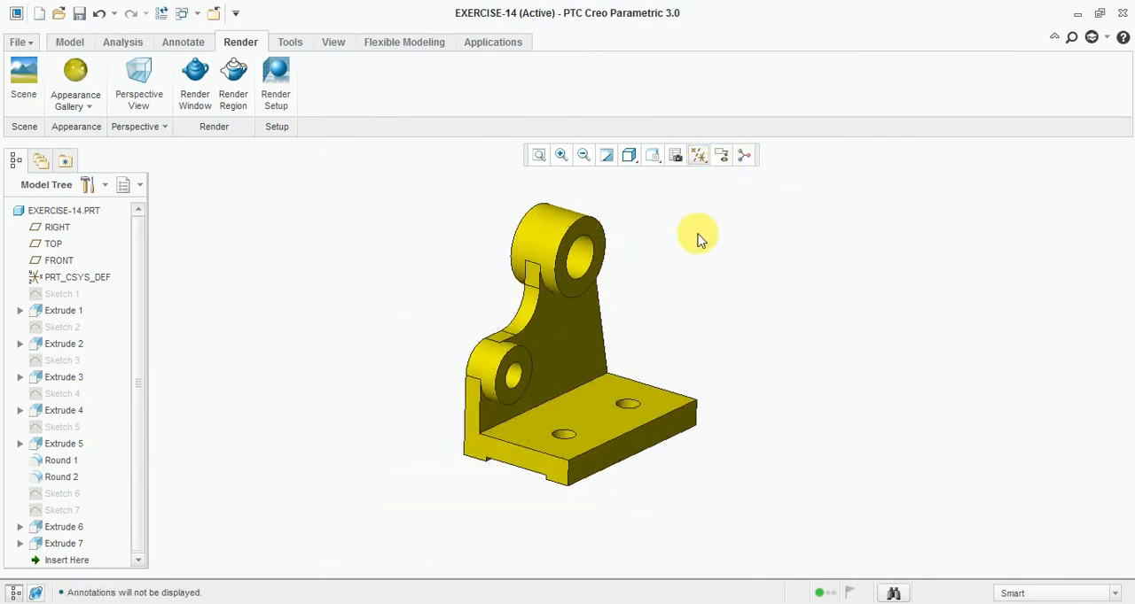
pyautogui.click(67, 42)
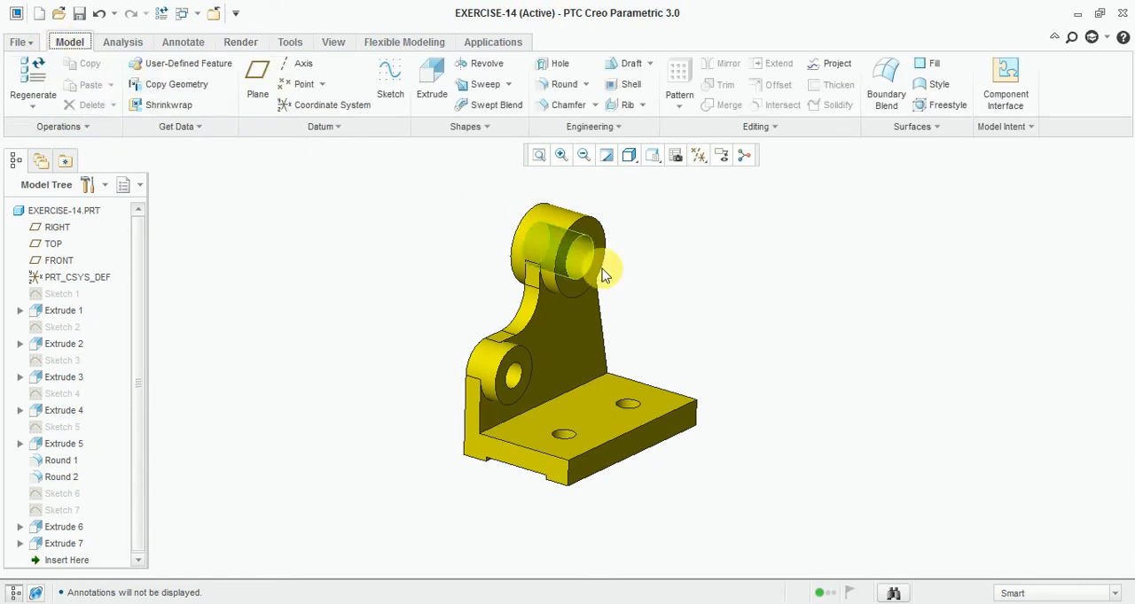
pyautogui.scroll(-4, 664, 271)
pyautogui.scroll(2, 697, 287)
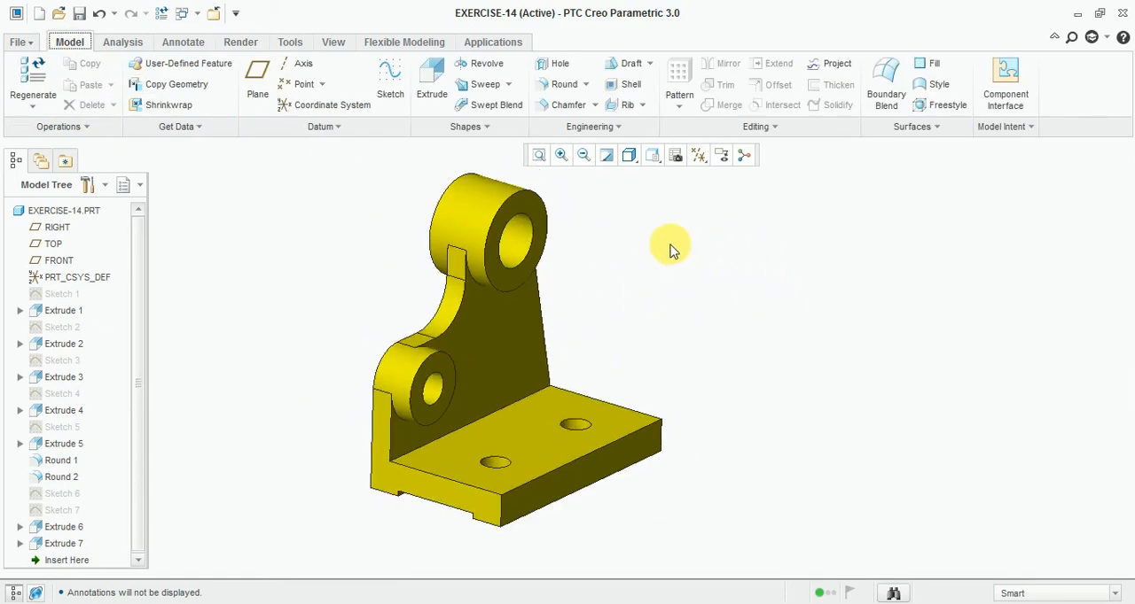
pyautogui.scroll(1, 526, 289)
pyautogui.scroll(-1, 650, 272)
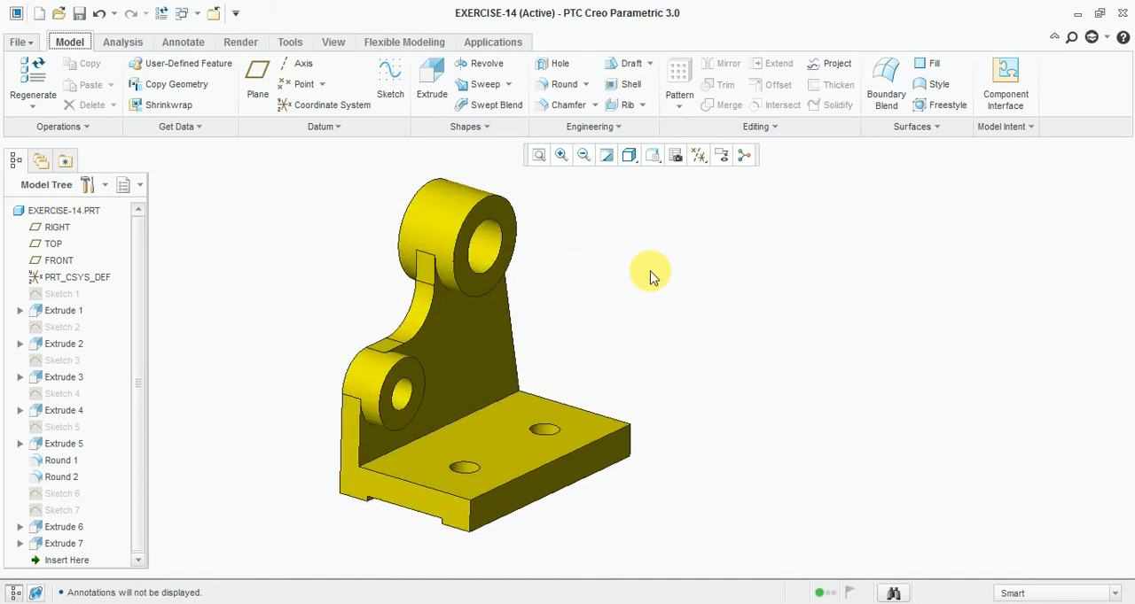